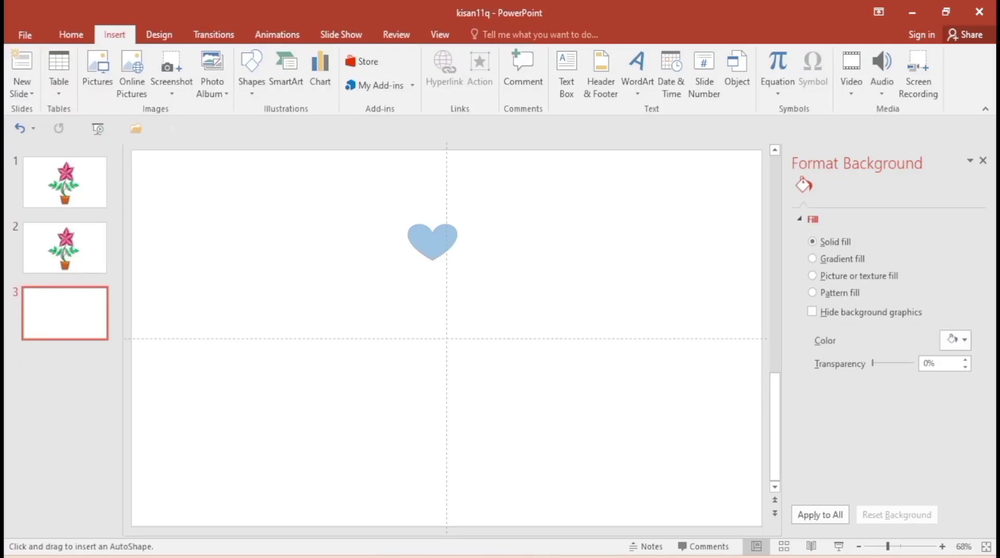
# - Duplicate the blue heart, placing copies above and below, with the lower one flipped upside down
pyautogui.moveTo(408, 224)
pyautogui.mouseDown()
pyautogui.moveTo(462, 266)
pyautogui.moveTo(442, 203)
pyautogui.moveTo(454, 214)
pyautogui.moveTo(591, 214)
pyautogui.mouseUp()
pyautogui.moveTo(453, 213)
pyautogui.mouseDown()
pyautogui.moveTo(355, 229)
pyautogui.moveTo(432, 289)
pyautogui.mouseUp()
pyautogui.moveTo(448, 239)
pyautogui.mouseDown()
pyautogui.moveTo(487, 317)
pyautogui.moveTo(468, 359)
pyautogui.moveTo(447, 330)
pyautogui.mouseUp()
pyautogui.moveTo(453, 281); pyautogui.dragTo(453, 259)
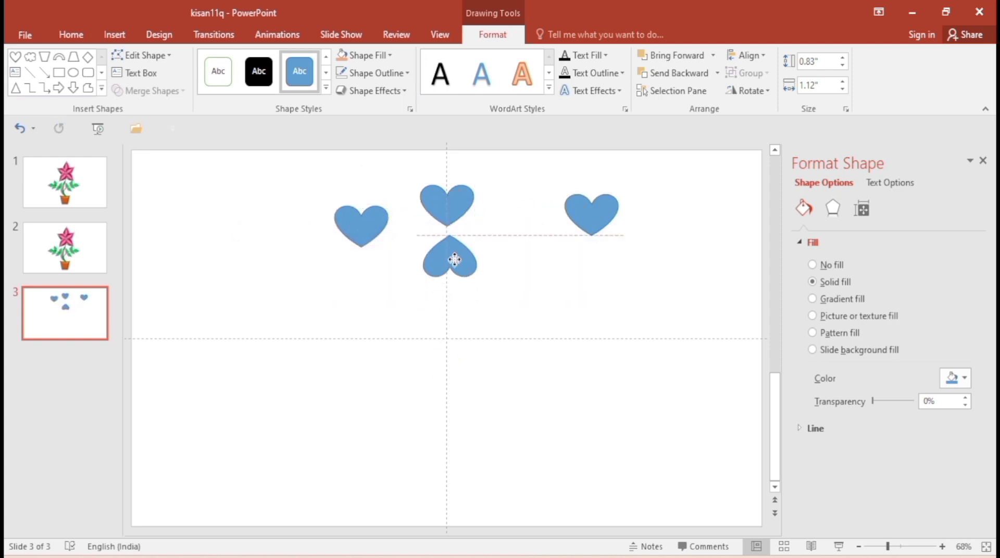
# - Rotate the right and left hearts so all four points meet at the centre
pyautogui.click(571, 234)
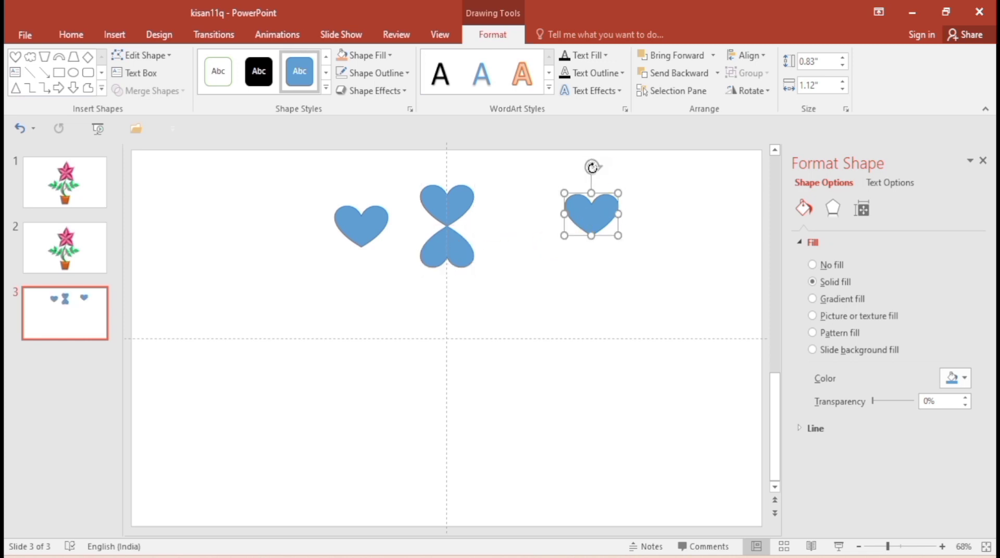
pyautogui.moveTo(590, 163)
pyautogui.mouseDown()
pyautogui.moveTo(624, 230)
pyautogui.moveTo(470, 224)
pyautogui.moveTo(481, 223)
pyautogui.moveTo(446, 263)
pyautogui.mouseUp()
pyautogui.click(483, 222)
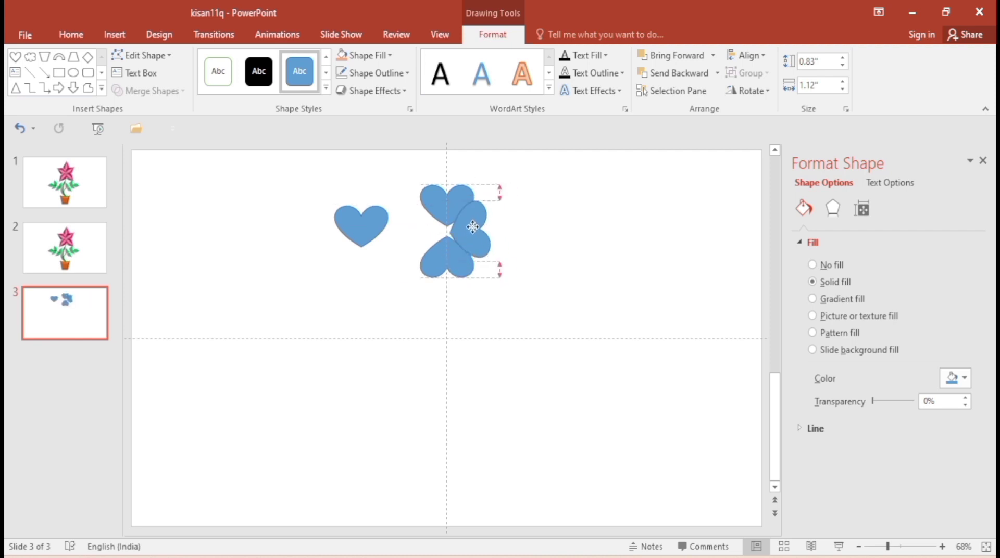
pyautogui.moveTo(508, 225); pyautogui.dragTo(477, 232)
pyautogui.click(372, 232)
pyautogui.moveTo(362, 174)
pyautogui.mouseDown()
pyautogui.moveTo(315, 223)
pyautogui.moveTo(423, 229)
pyautogui.mouseUp()
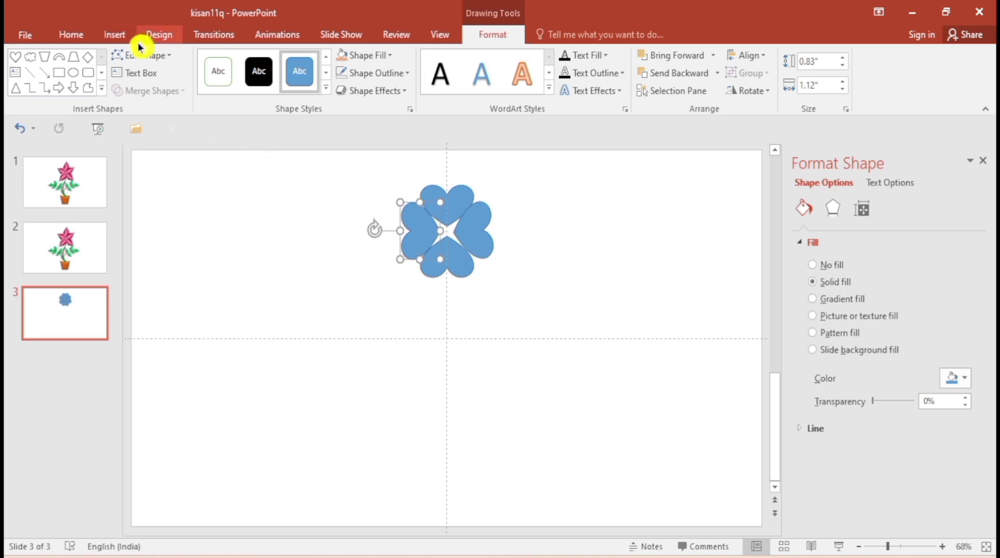
pyautogui.click(72, 72)
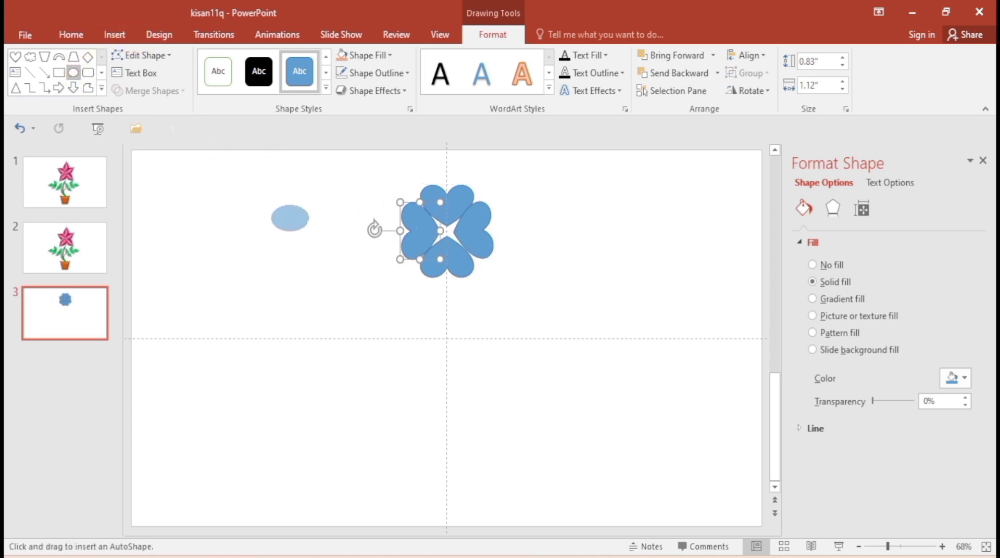
pyautogui.moveTo(302, 233); pyautogui.dragTo(440, 230)
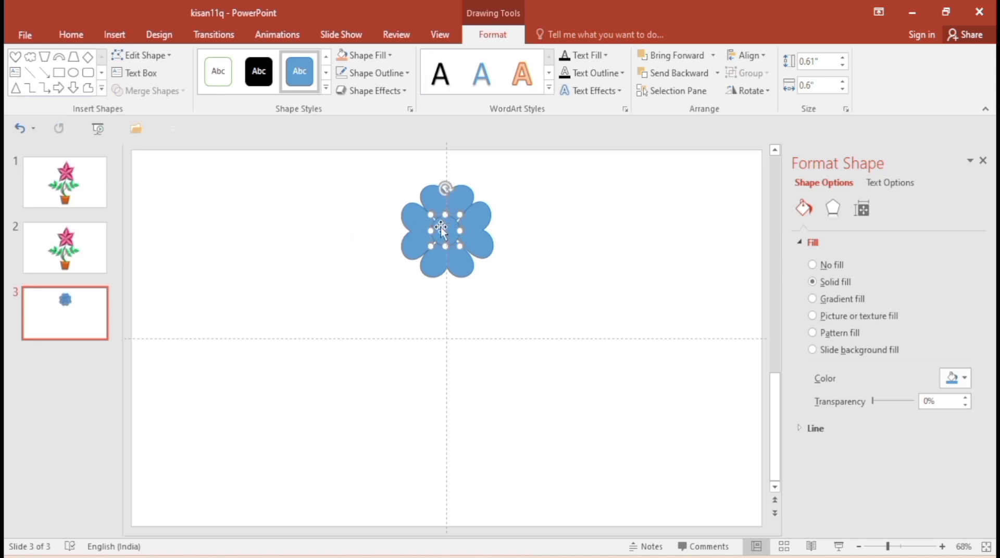
pyautogui.click(462, 192)
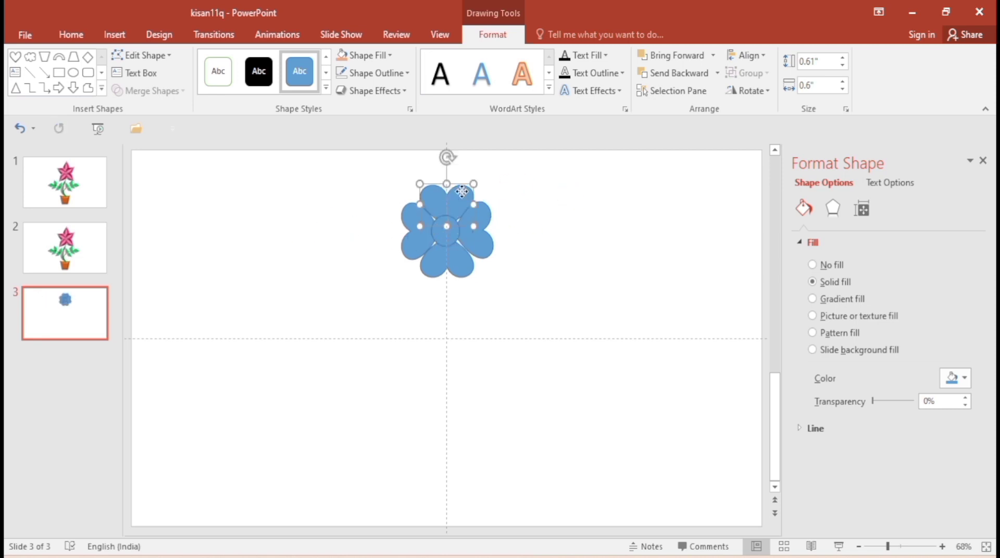
pyautogui.keyDown('shift'); pyautogui.click(485, 246); pyautogui.keyUp('shift')
pyautogui.keyDown('shift'); pyautogui.click(450, 268); pyautogui.keyUp('shift')
pyautogui.keyDown('shift'); pyautogui.click(412, 231); pyautogui.keyUp('shift')
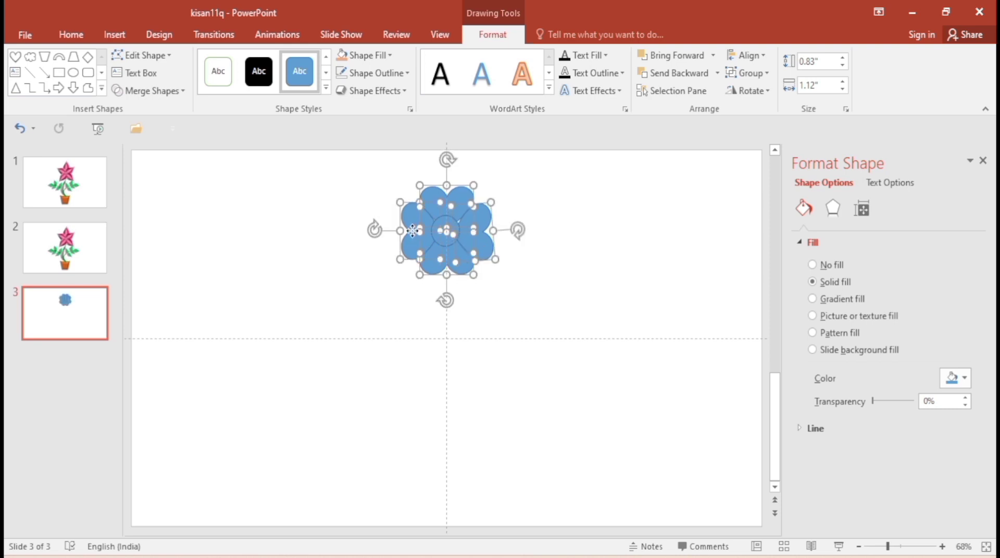
pyautogui.click(815, 302)
pyautogui.hotkey('ctrl', 'z')
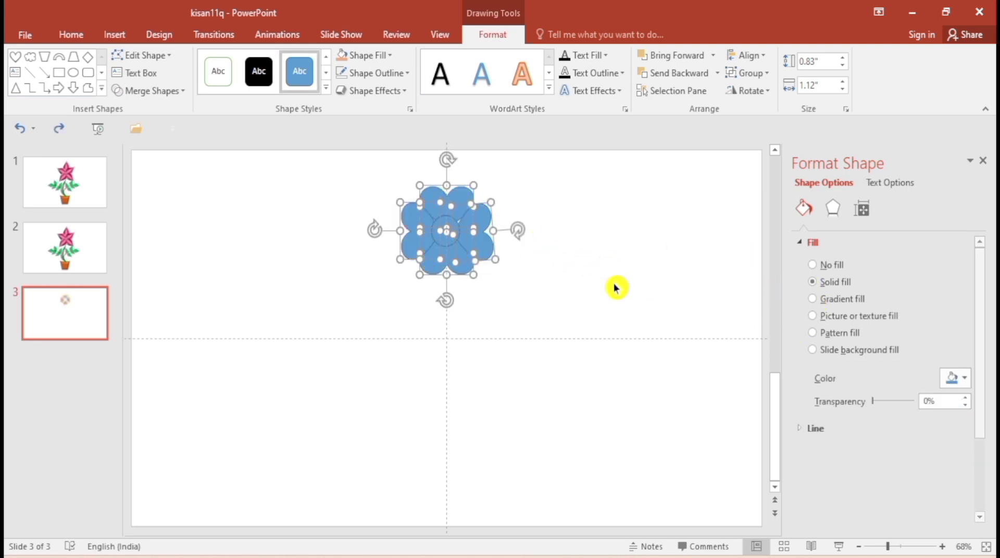
pyautogui.hotkey('ctrl', 'z')
pyautogui.hotkey('ctrl', 'z')
pyautogui.hotkey('ctrl', 'y')
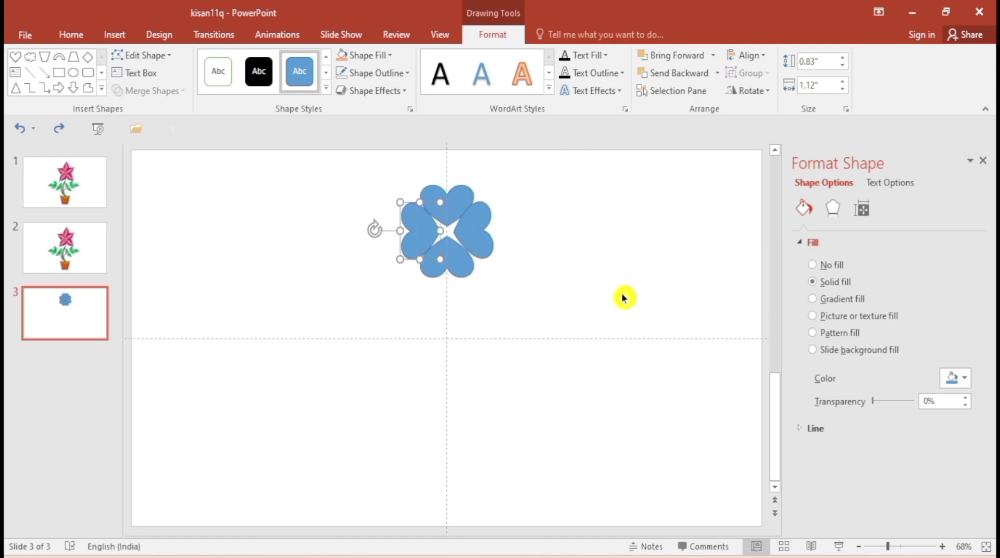
pyautogui.click(73, 73)
# - Draw a small circle at the flower's centre and fill all shapes with a red-to-yellow gradient
pyautogui.moveTo(282, 252); pyautogui.dragTo(450, 235)
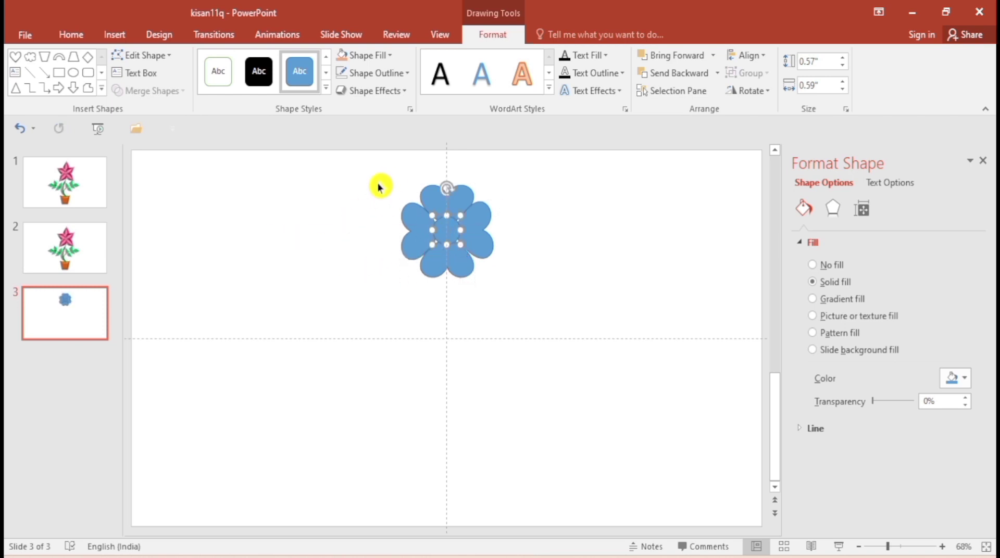
pyautogui.hotkey('ctrl', 'a')
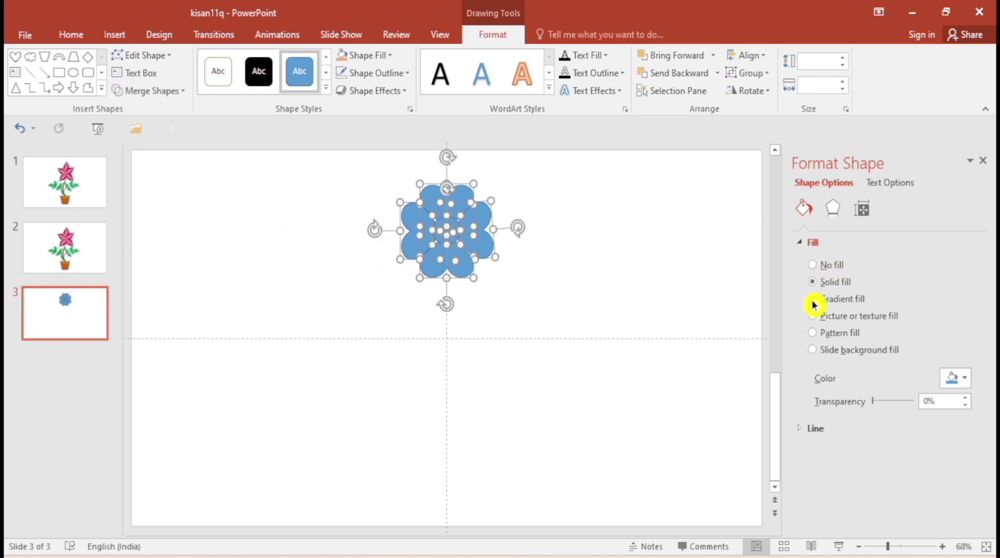
pyautogui.click(812, 299)
pyautogui.moveTo(844, 488); pyautogui.dragTo(876, 490)
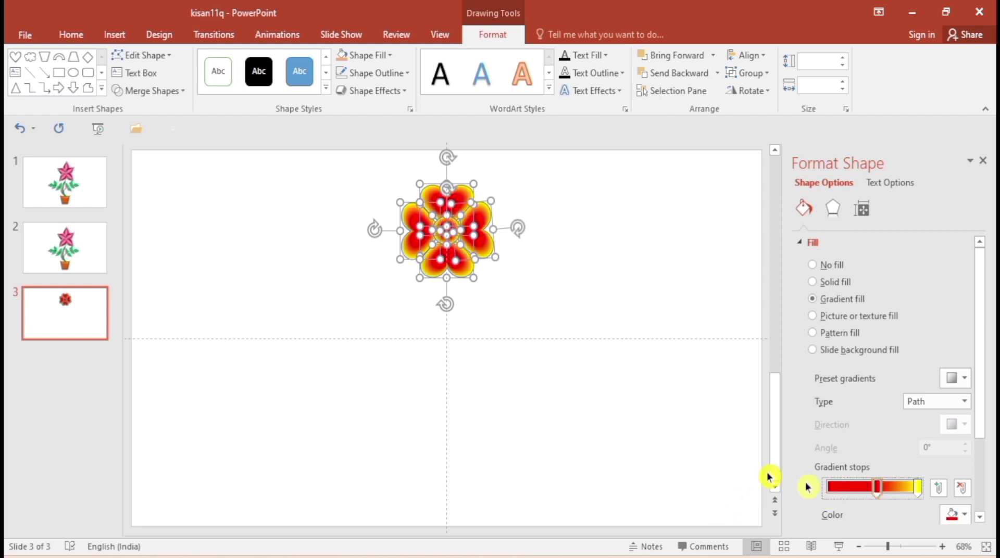
pyautogui.click(687, 447)
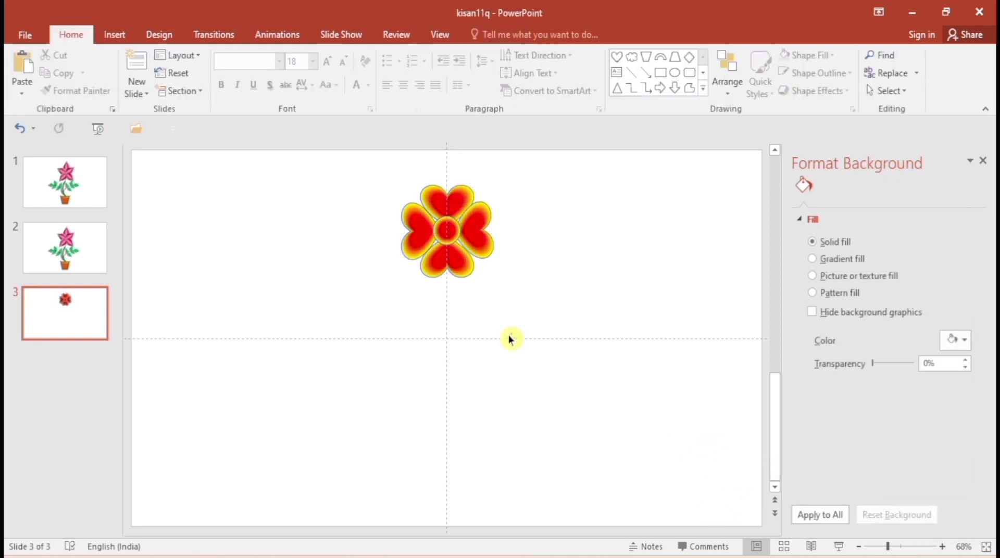
pyautogui.click(442, 211)
pyautogui.click(916, 487)
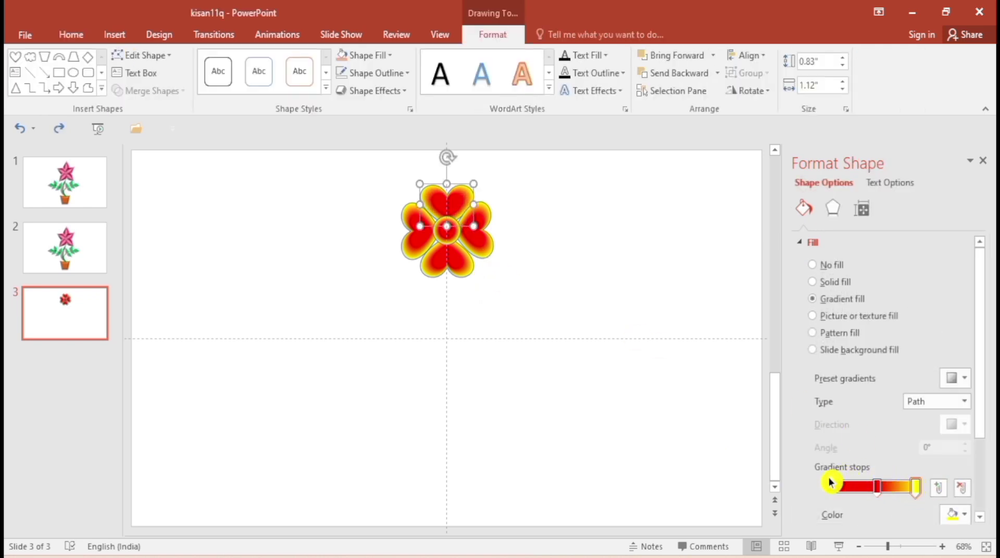
# - Undo the red-to-yellow gradient so the petals and centre circle are solid blue again
pyautogui.hotkey('ctrl', 'z')
pyautogui.hotkey('ctrl', 'z')
pyautogui.hotkey('ctrl', 'z')
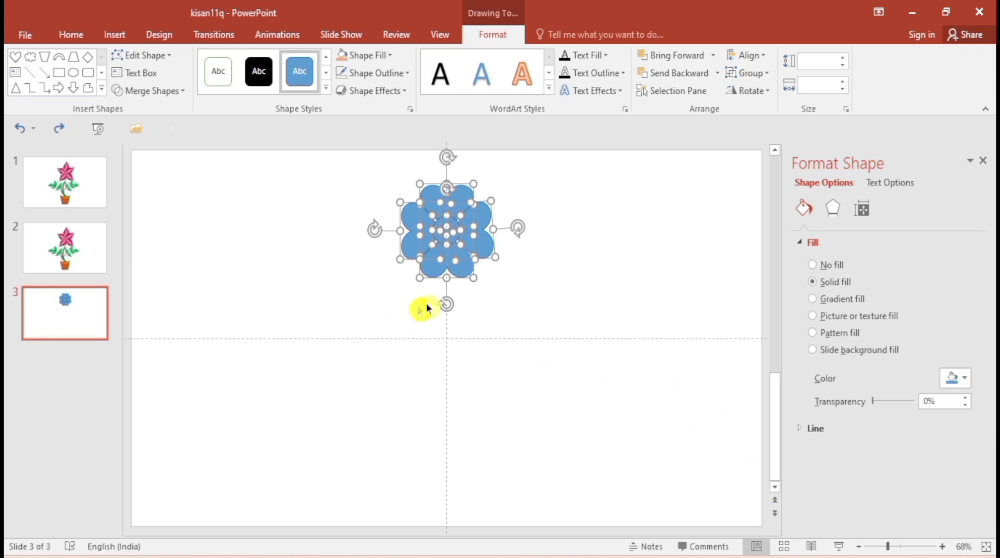
pyautogui.keyDown('shift'); pyautogui.click(465, 242); pyautogui.keyUp('shift')
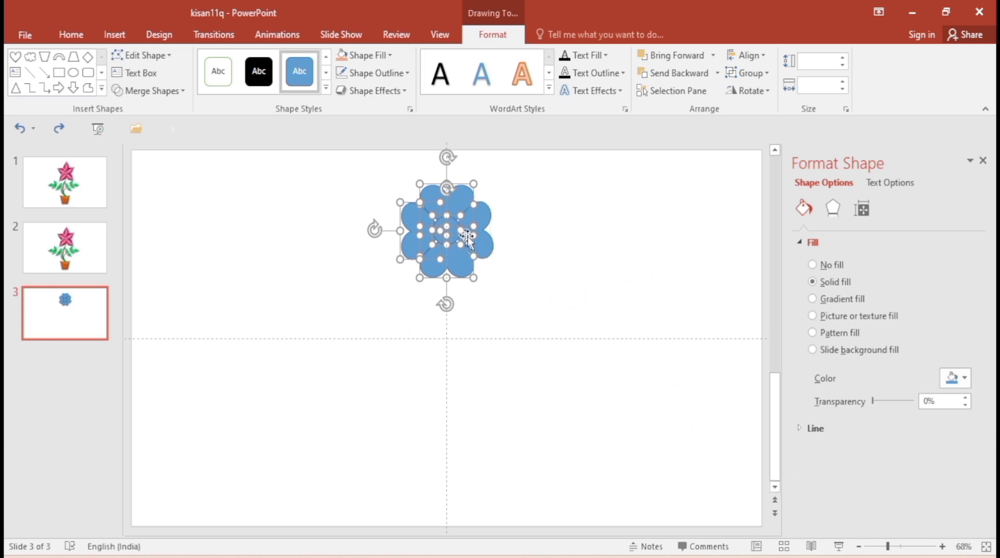
pyautogui.keyDown('shift'); pyautogui.click(440, 227); pyautogui.keyUp('shift')
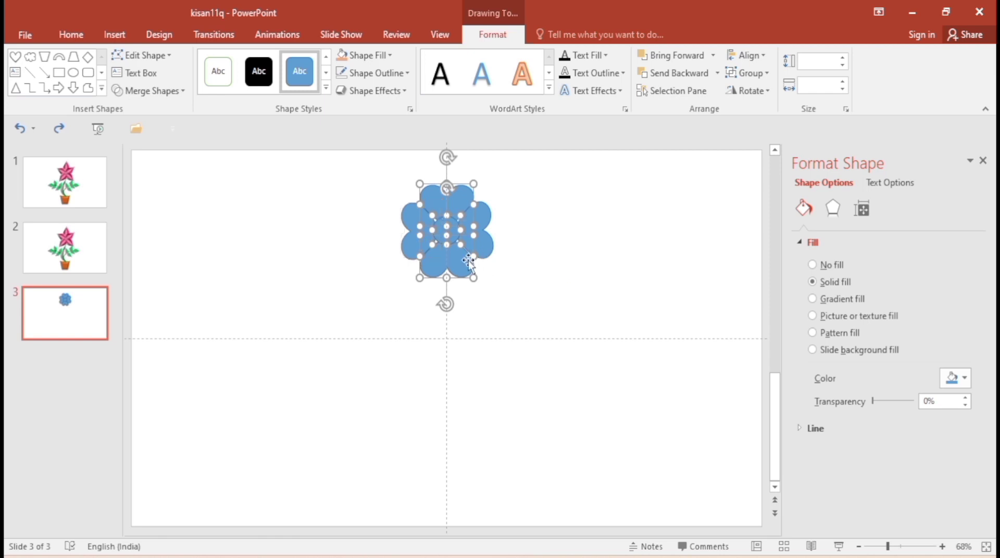
pyautogui.click(558, 261)
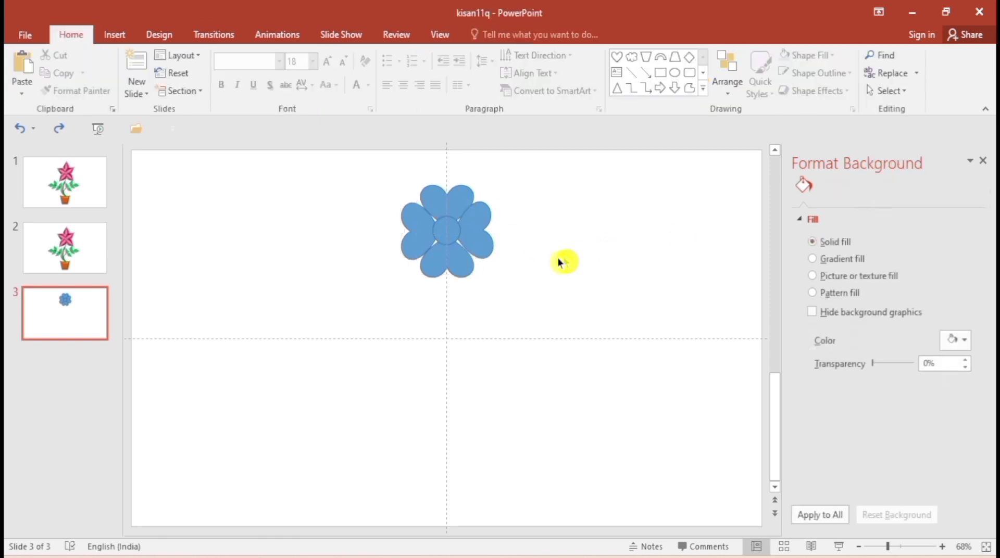
# - Select all four petals, then narrow the selection to just the left petal
pyautogui.click(425, 218)
pyautogui.keyDown('shift'); pyautogui.click(457, 257); pyautogui.keyUp('shift')
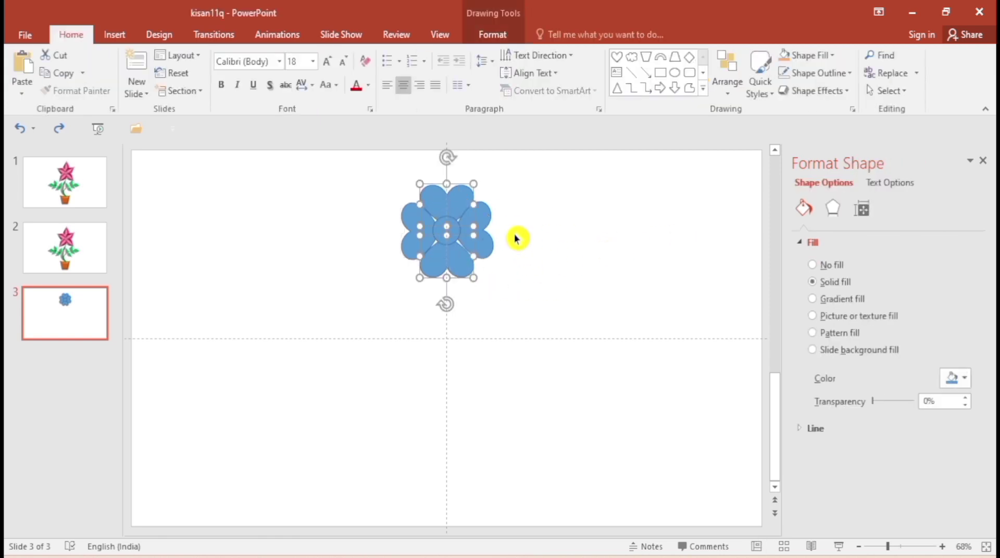
pyautogui.keyDown('shift'); pyautogui.click(488, 229); pyautogui.keyUp('shift')
pyautogui.keyDown('shift'); pyautogui.click(412, 220); pyautogui.keyUp('shift')
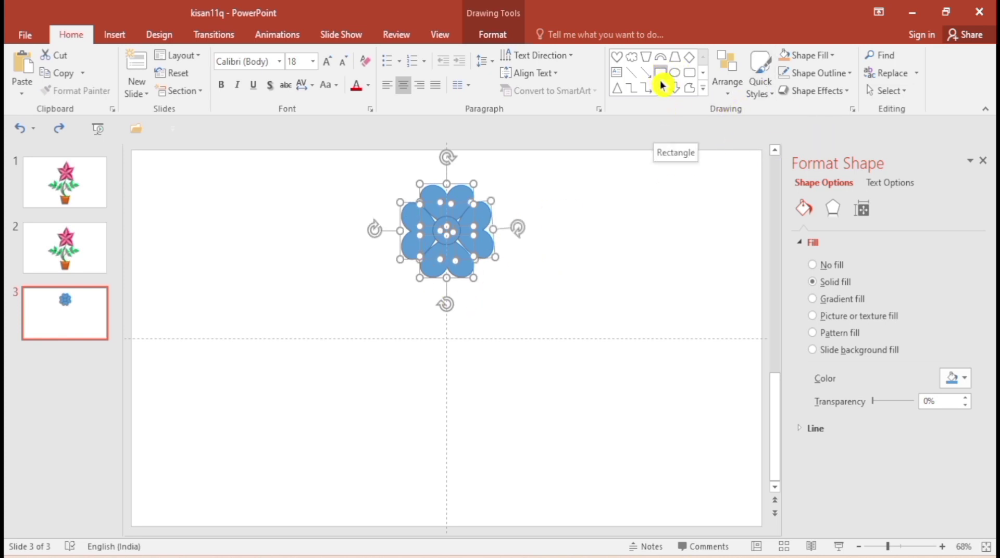
pyautogui.click(641, 278)
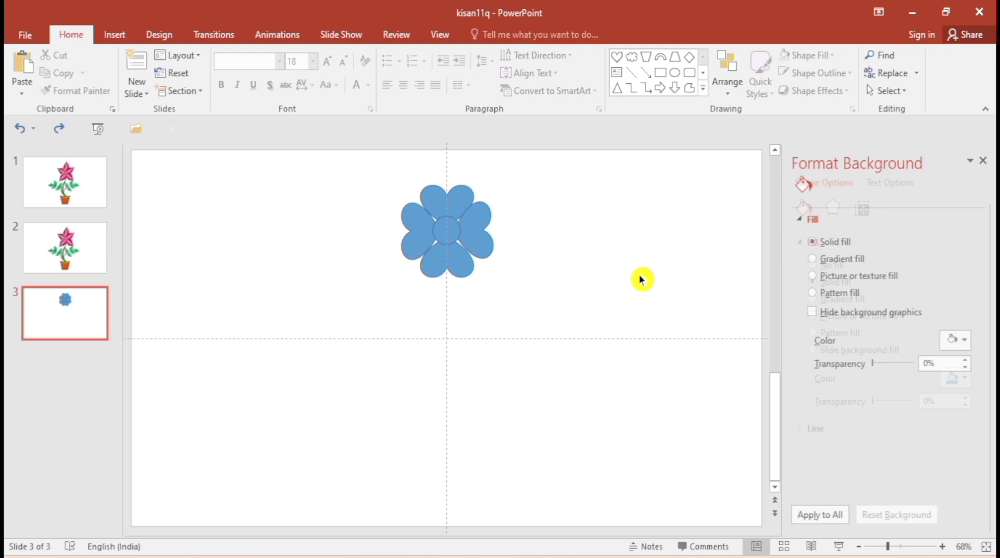
pyautogui.click(417, 234)
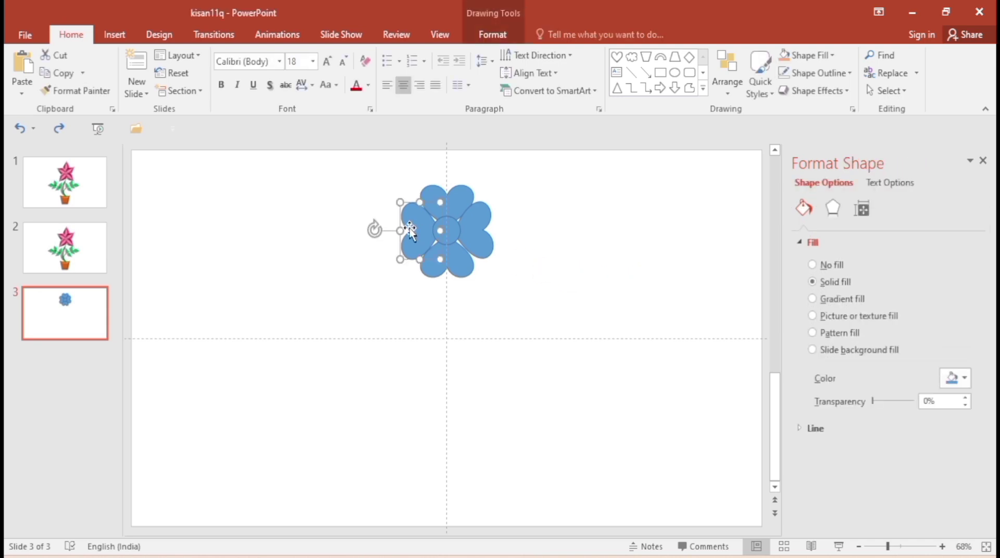
# - Edit the left petal's points, nudging its inner point slightly toward the centre
pyautogui.click(493, 35)
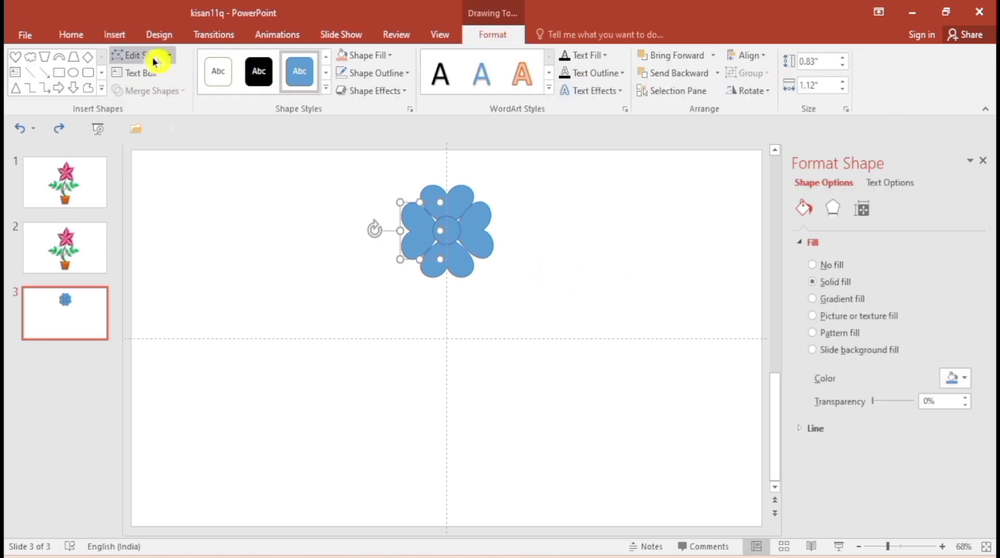
pyautogui.click(142, 55)
pyautogui.click(159, 95)
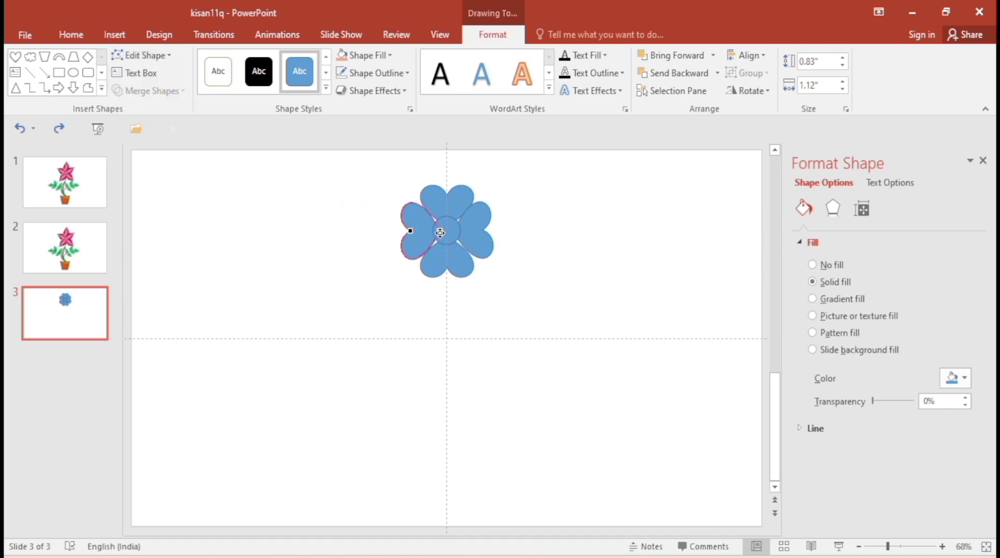
pyautogui.moveTo(440, 233); pyautogui.dragTo(447, 231)
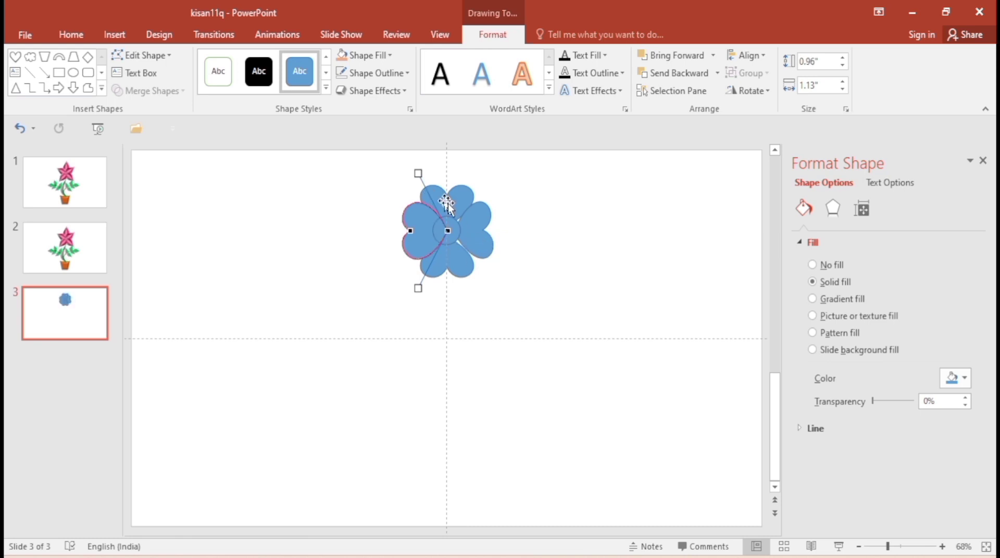
pyautogui.click(448, 229)
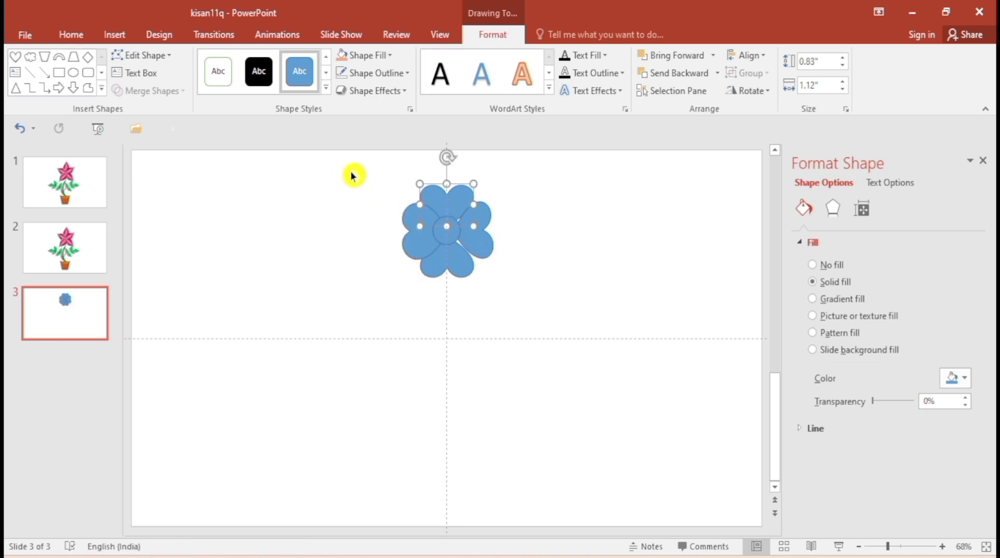
# - Pull the petal's centre point down, then shift the left petal left and straighten the top petal
pyautogui.click(151, 56)
pyautogui.click(154, 95)
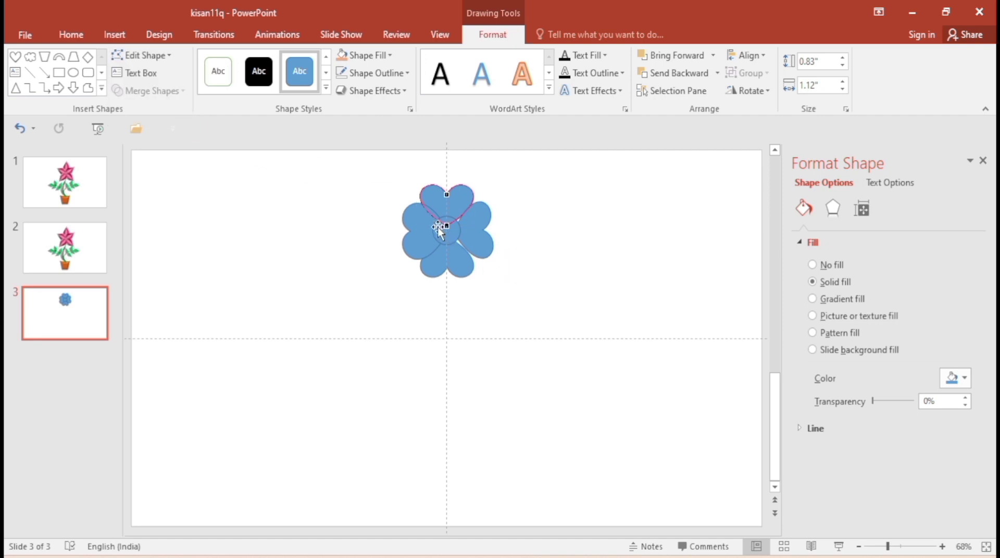
pyautogui.moveTo(447, 226); pyautogui.dragTo(449, 231)
pyautogui.click(488, 249)
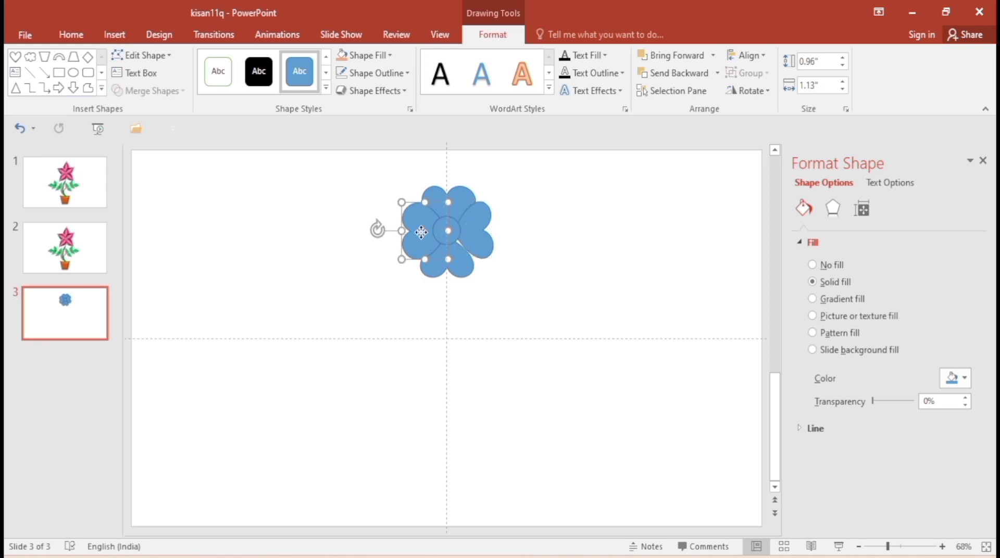
pyautogui.moveTo(424, 239); pyautogui.dragTo(413, 237)
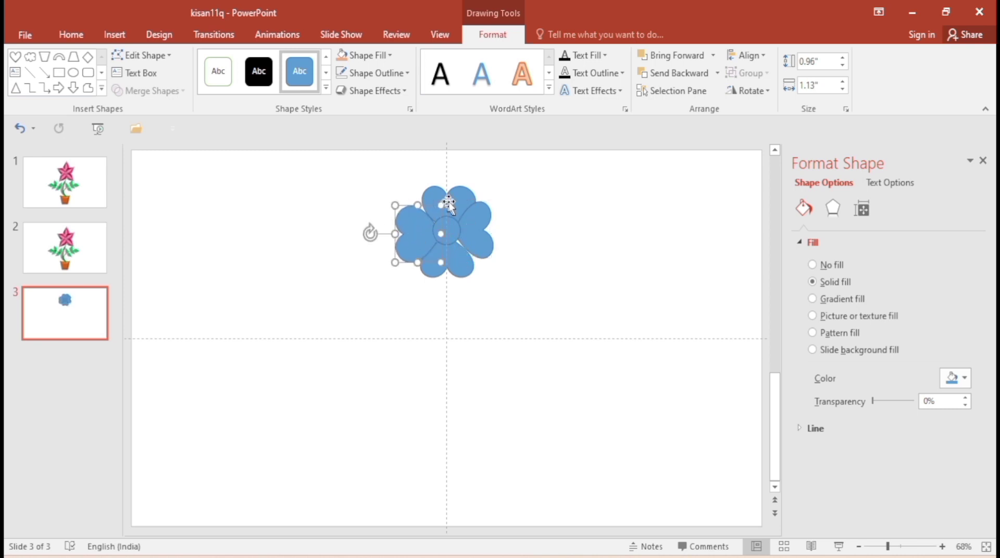
pyautogui.moveTo(458, 205); pyautogui.dragTo(453, 202)
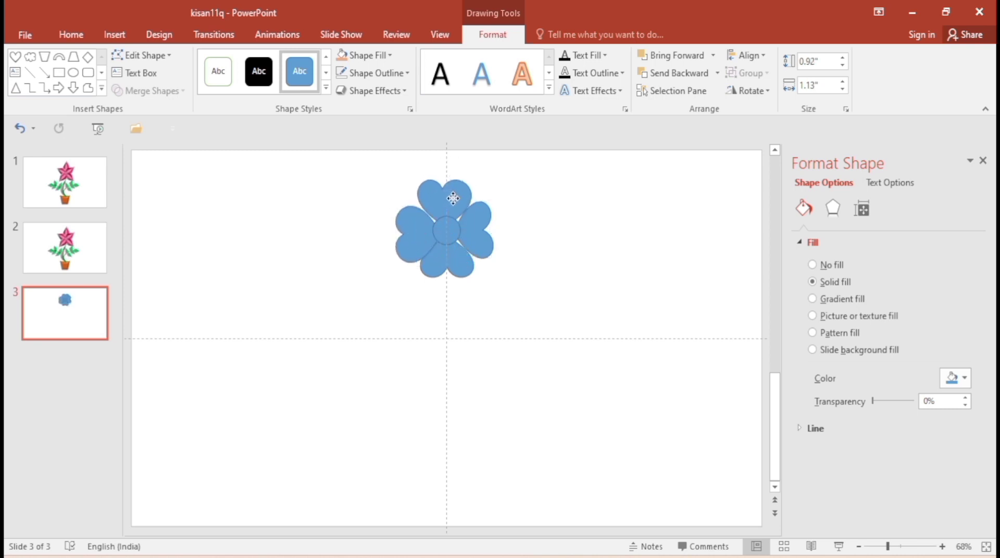
# - Edit the right petal's points so it reaches the centre circle
pyautogui.click(477, 252)
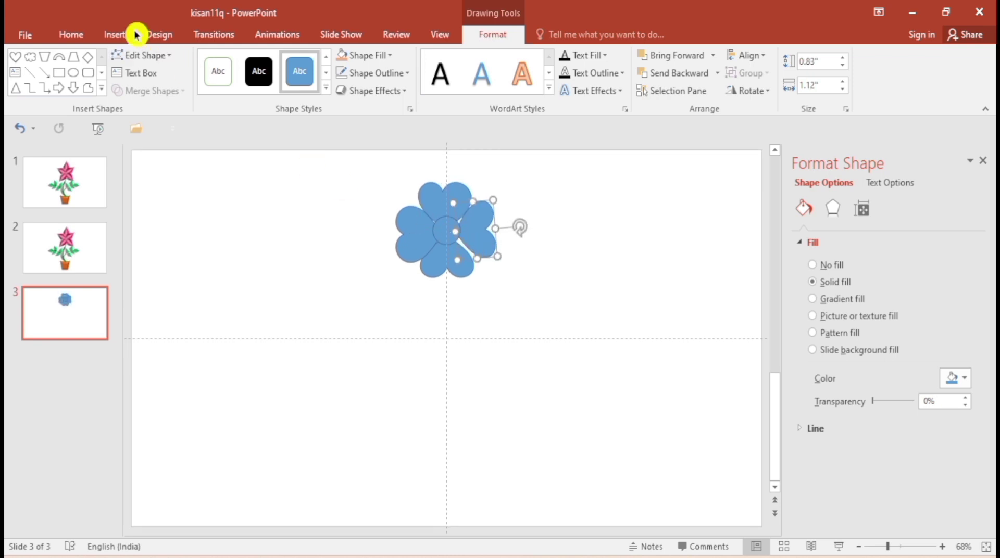
pyautogui.click(141, 55)
pyautogui.click(151, 92)
pyautogui.moveTo(454, 232); pyautogui.dragTo(476, 234)
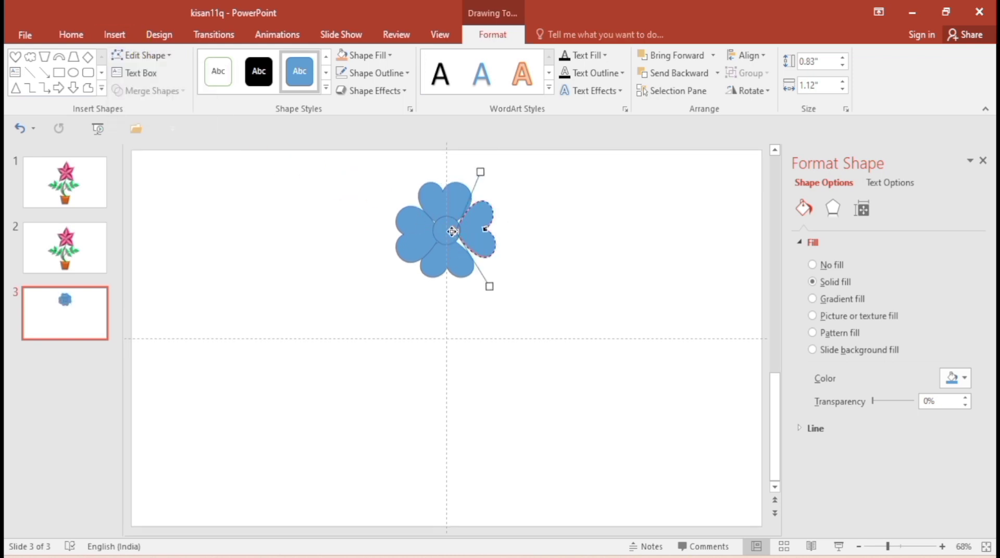
# - Edit the bottom petal's points, pulling its shape toward the centre
pyautogui.click(478, 237)
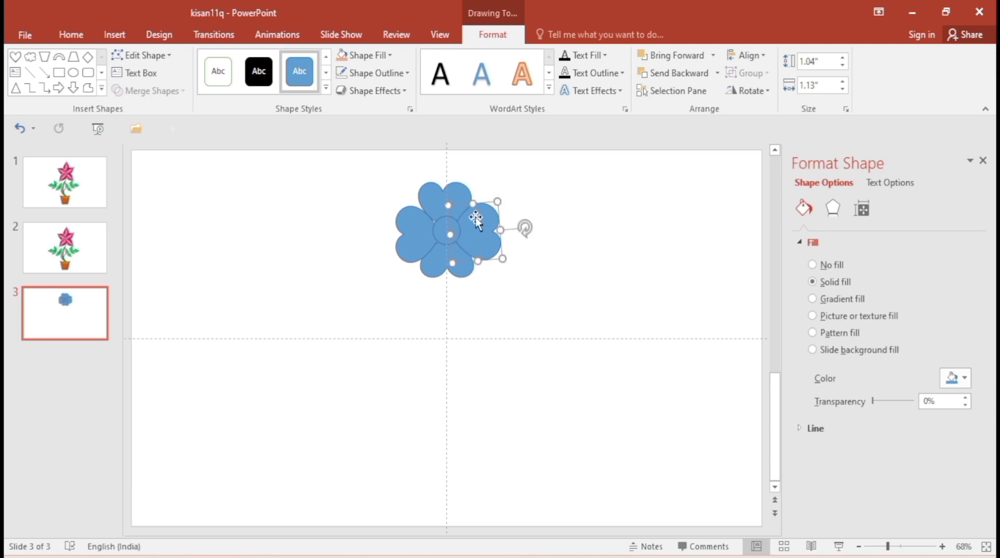
pyautogui.click(438, 263)
pyautogui.click(141, 56)
pyautogui.click(151, 92)
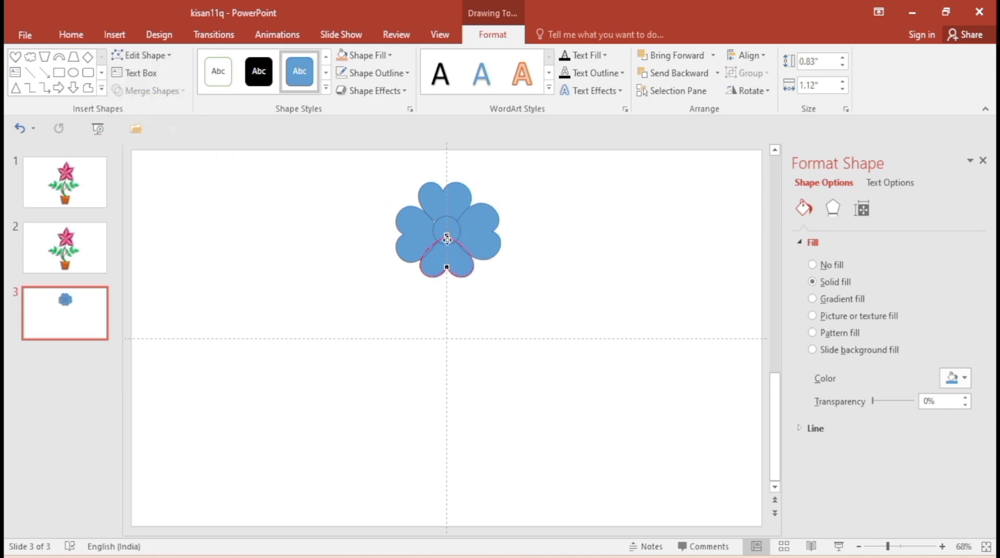
pyautogui.moveTo(446, 261); pyautogui.dragTo(436, 249)
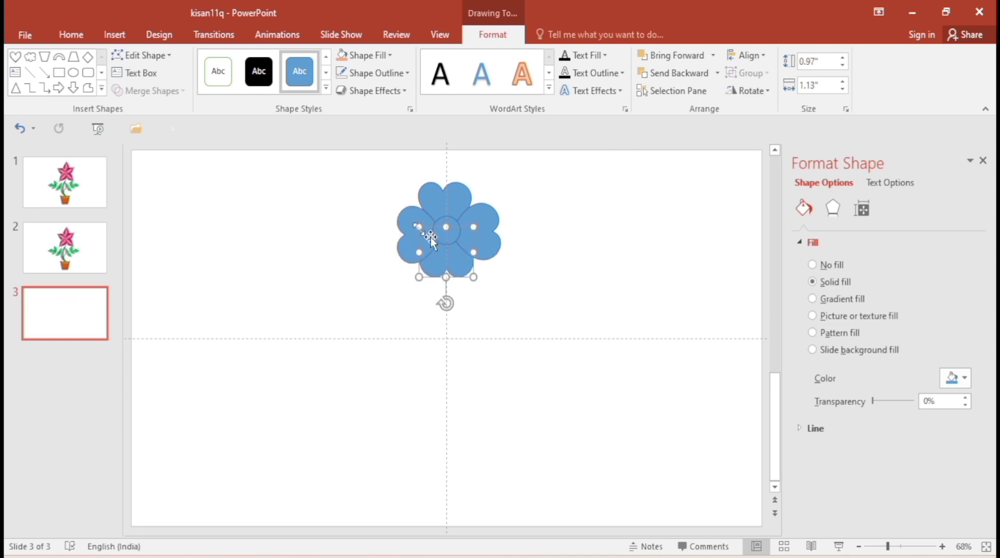
# - Drag the bottom petal into its final spot and nudge it up with Ctrl+Up
pyautogui.moveTo(455, 267)
pyautogui.mouseDown()
pyautogui.moveTo(461, 280)
pyautogui.moveTo(453, 278)
pyautogui.mouseUp()
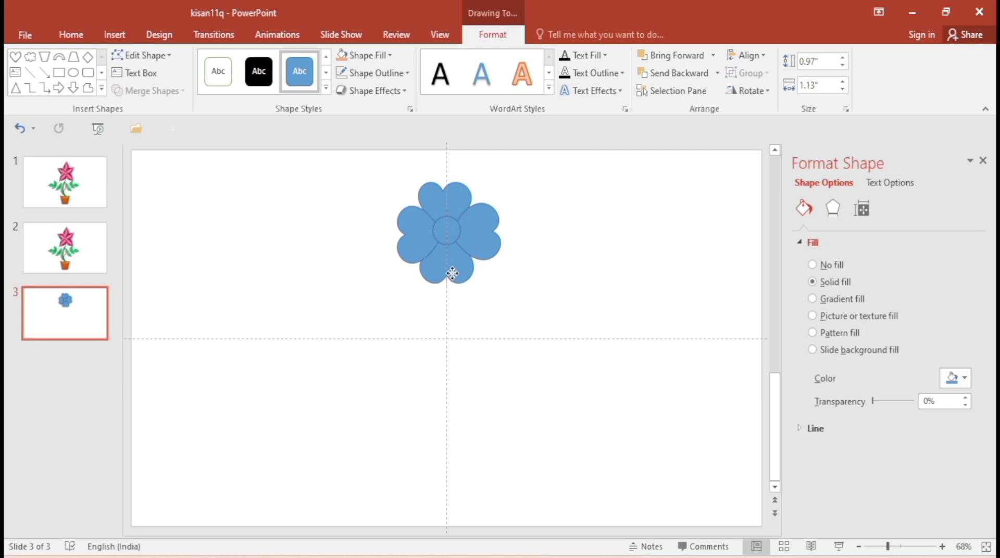
pyautogui.moveTo(452, 273); pyautogui.dragTo(450, 277)
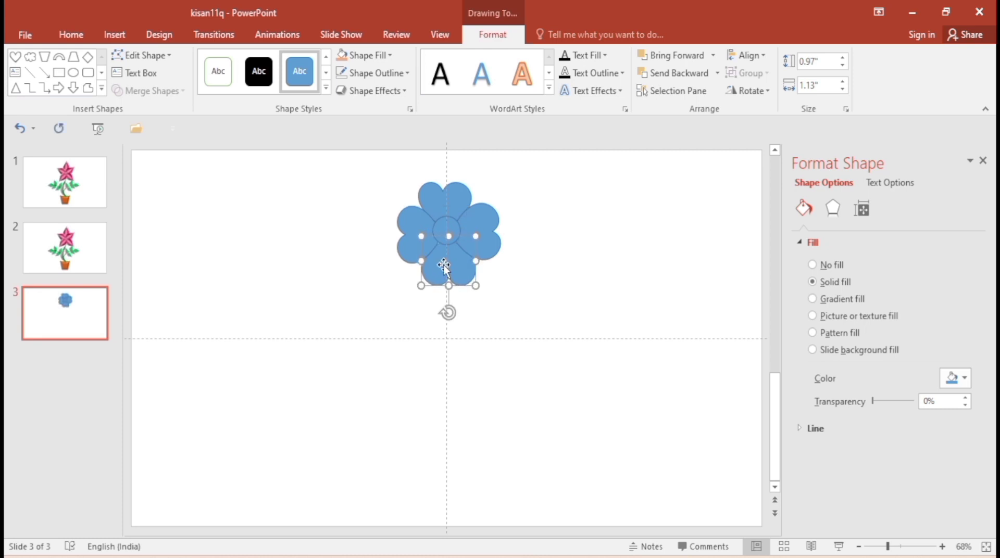
pyautogui.hotkey('ctrl', 'Up')
pyautogui.click(463, 191)
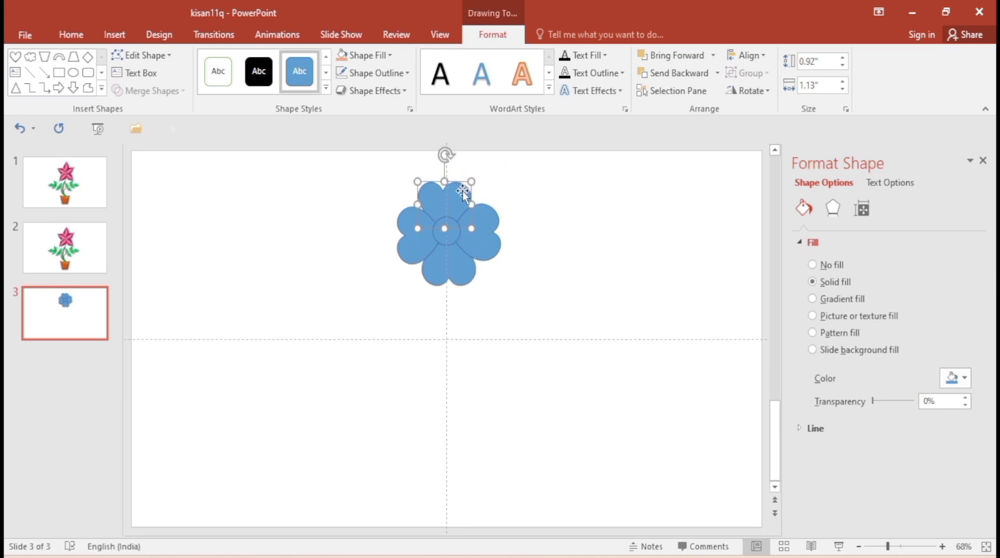
pyautogui.click(531, 234)
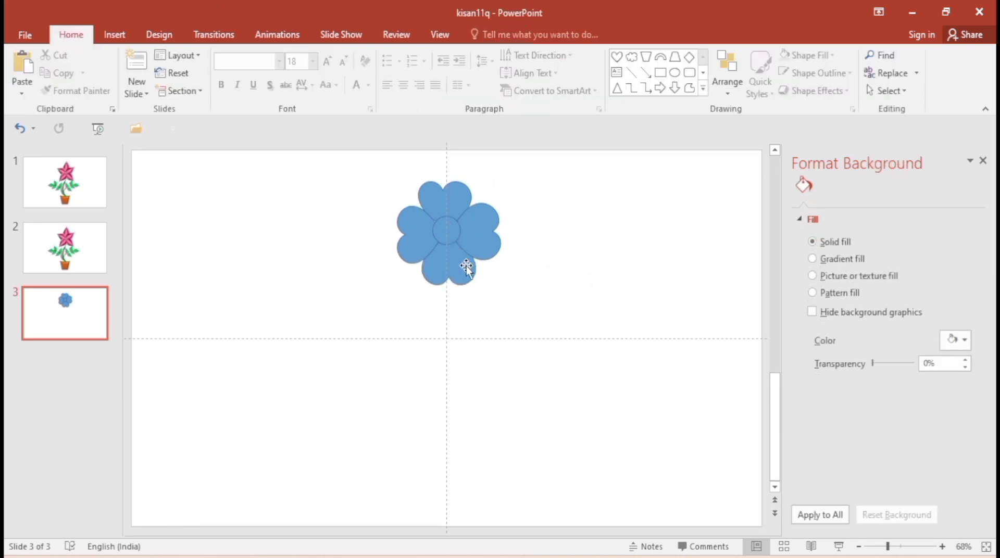
# - Select all four petals and the centre circle and give them a red-to-yellow gradient fill
pyautogui.click(436, 194)
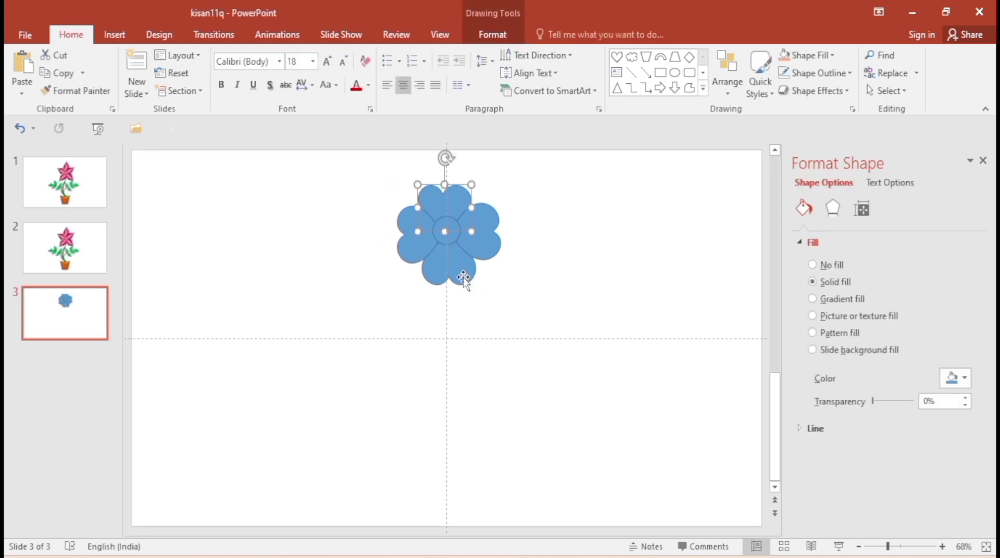
pyautogui.keyDown('shift'); pyautogui.click(462, 279); pyautogui.keyUp('shift')
pyautogui.keyDown('shift'); pyautogui.click(489, 232); pyautogui.keyUp('shift')
pyautogui.keyDown('shift'); pyautogui.click(409, 234); pyautogui.keyUp('shift')
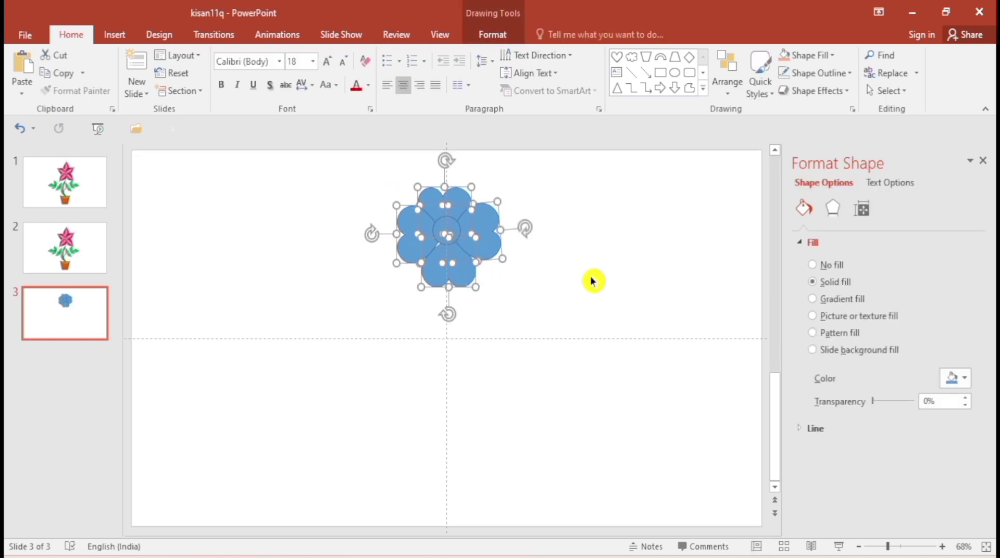
pyautogui.keyDown('shift'); pyautogui.click(456, 228); pyautogui.keyUp('shift')
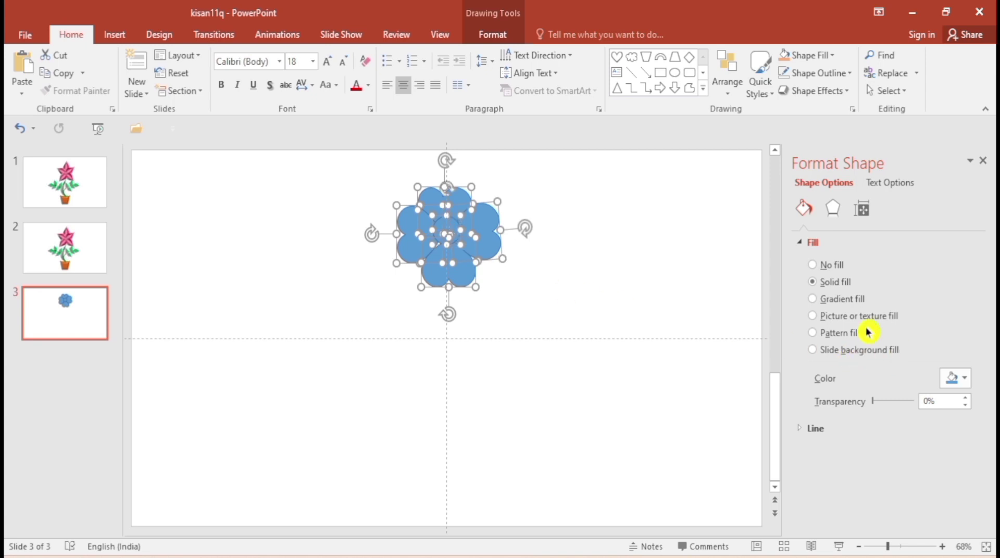
pyautogui.click(816, 317)
pyautogui.click(814, 307)
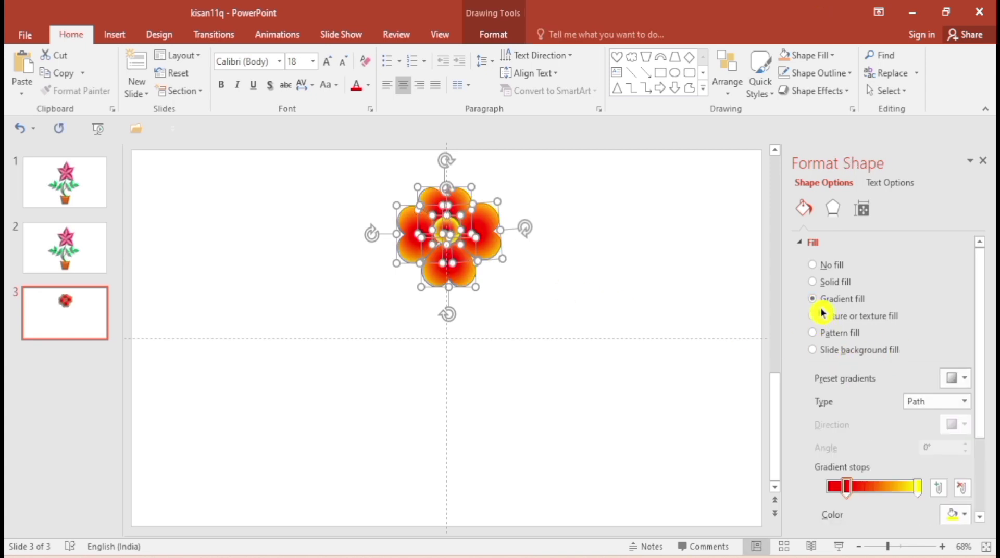
pyautogui.moveTo(846, 486); pyautogui.dragTo(863, 500)
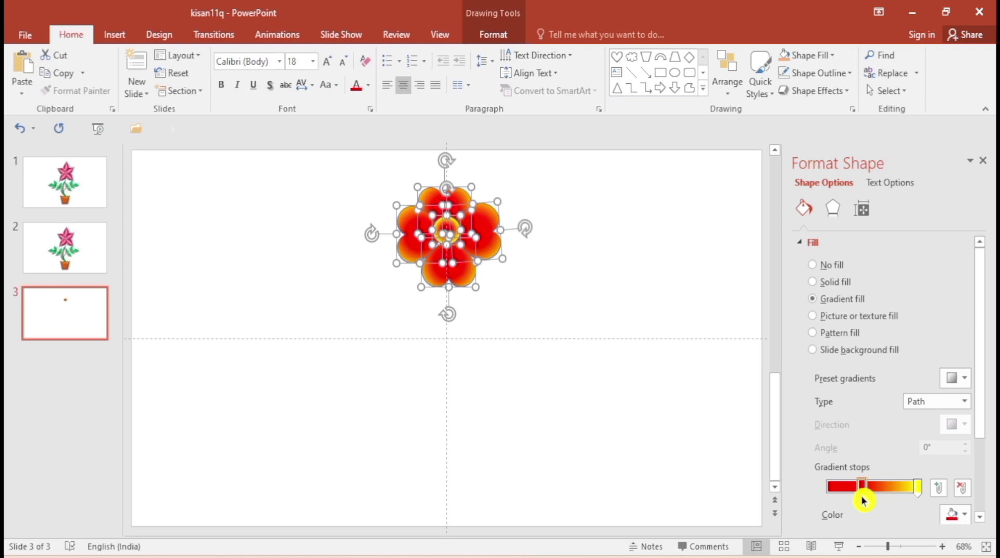
pyautogui.click(913, 489)
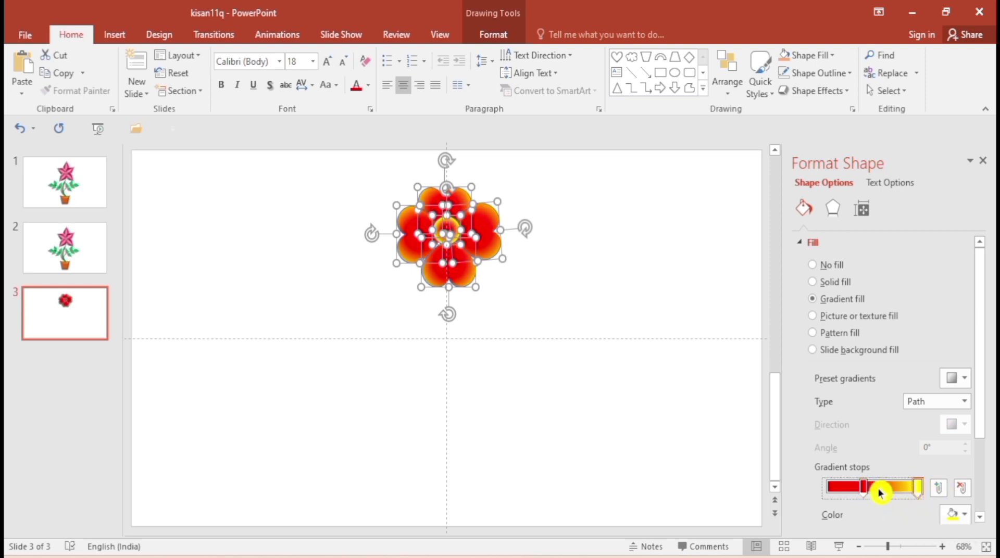
# - Nudge the top petal up and shift its gradient stops to show more yellow, then select all parts
pyautogui.click(774, 497)
pyautogui.click(446, 197)
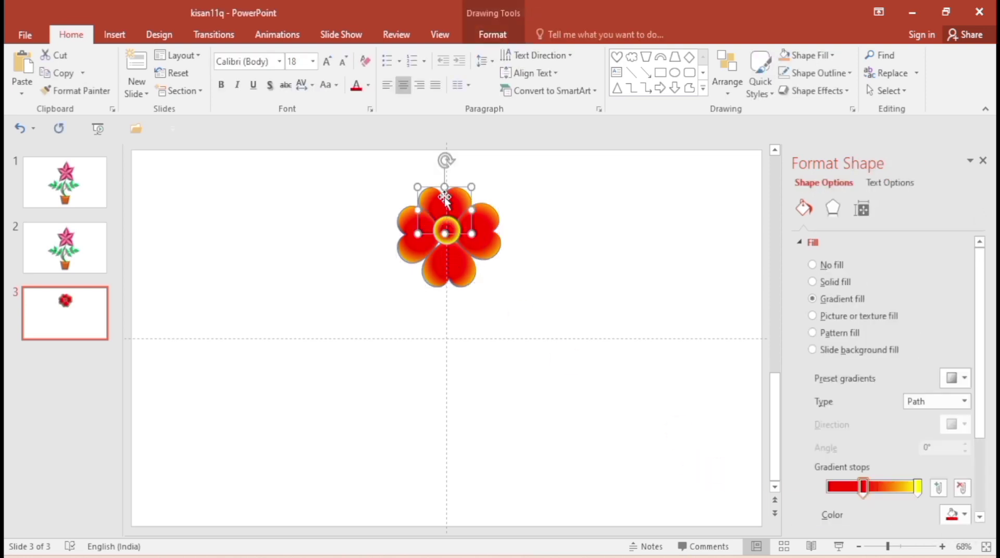
pyautogui.moveTo(444, 198); pyautogui.dragTo(444, 195)
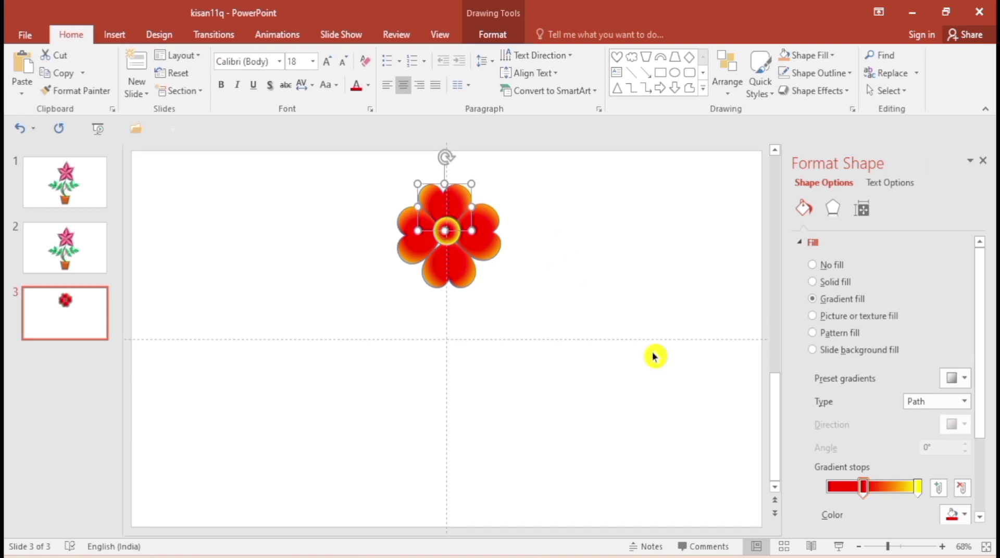
pyautogui.moveTo(864, 490); pyautogui.dragTo(854, 490)
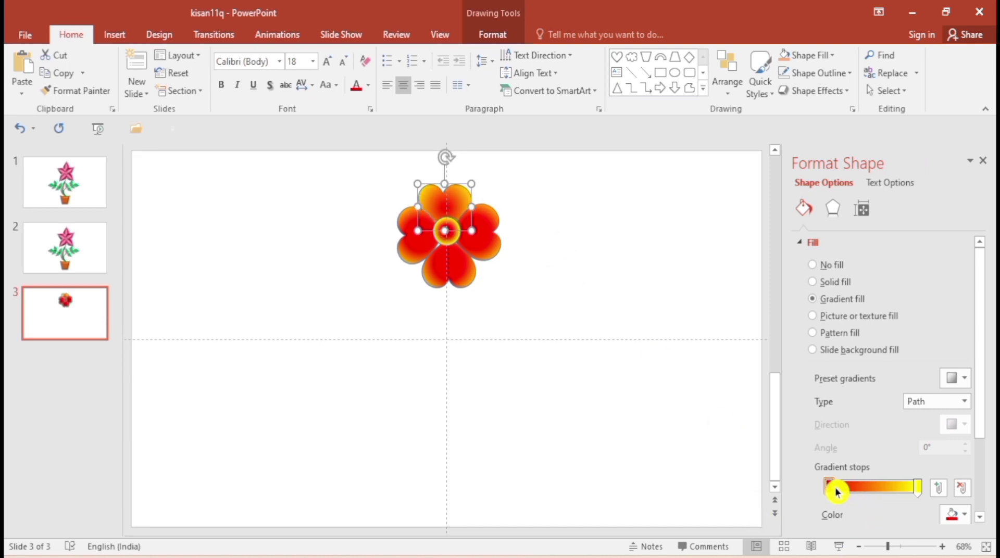
pyautogui.moveTo(919, 489)
pyautogui.mouseDown()
pyautogui.moveTo(880, 489)
pyautogui.moveTo(913, 490)
pyautogui.mouseUp()
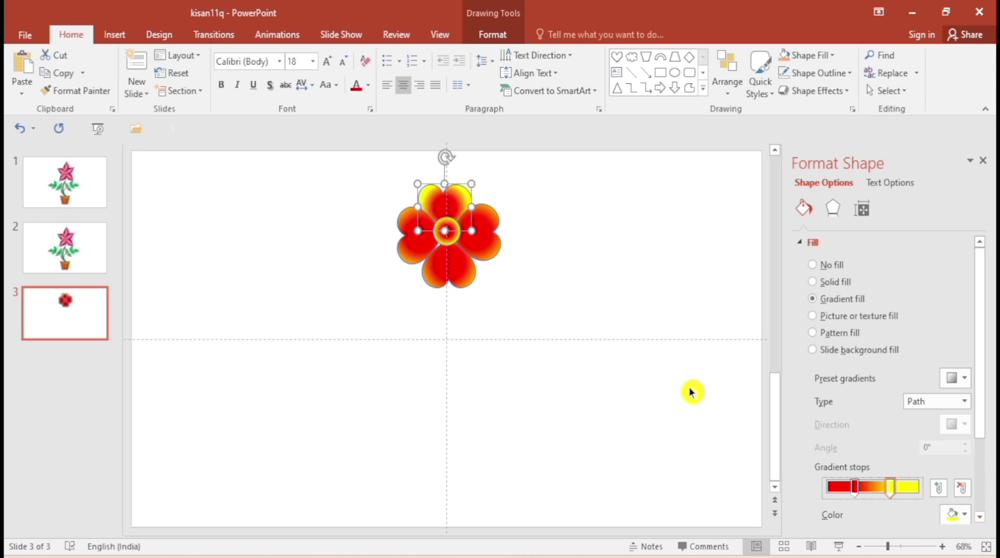
pyautogui.click(675, 293)
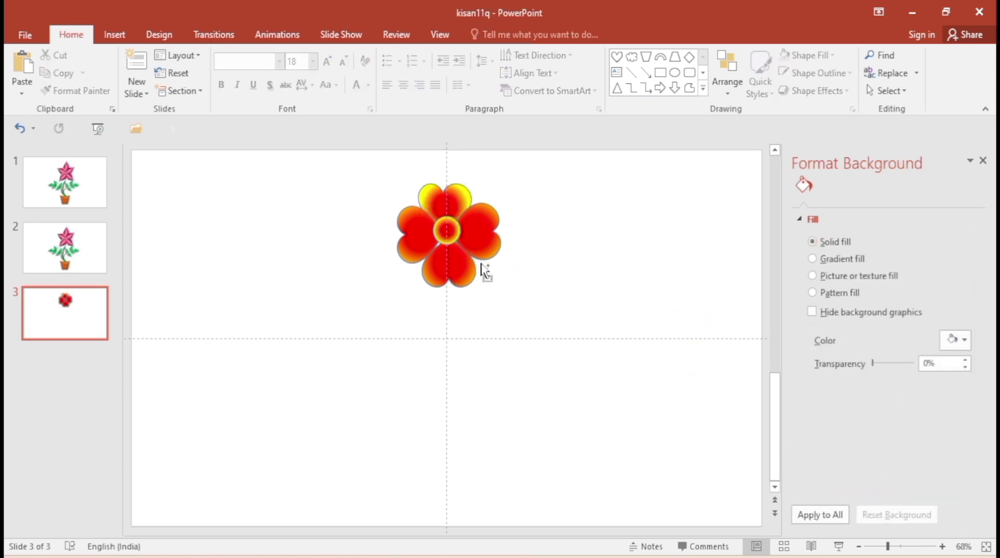
pyautogui.hotkey('ctrl', 'a')
pyautogui.click(727, 86)
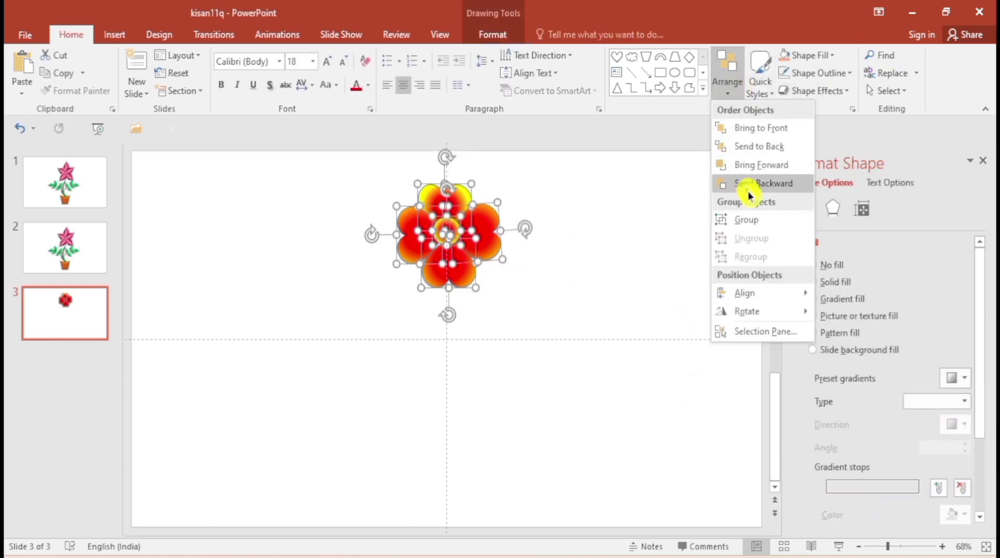
# - Group the flower parts and move the gradient stops so yellow sits at the centre, red at the tips
pyautogui.click(757, 223)
pyautogui.click(811, 298)
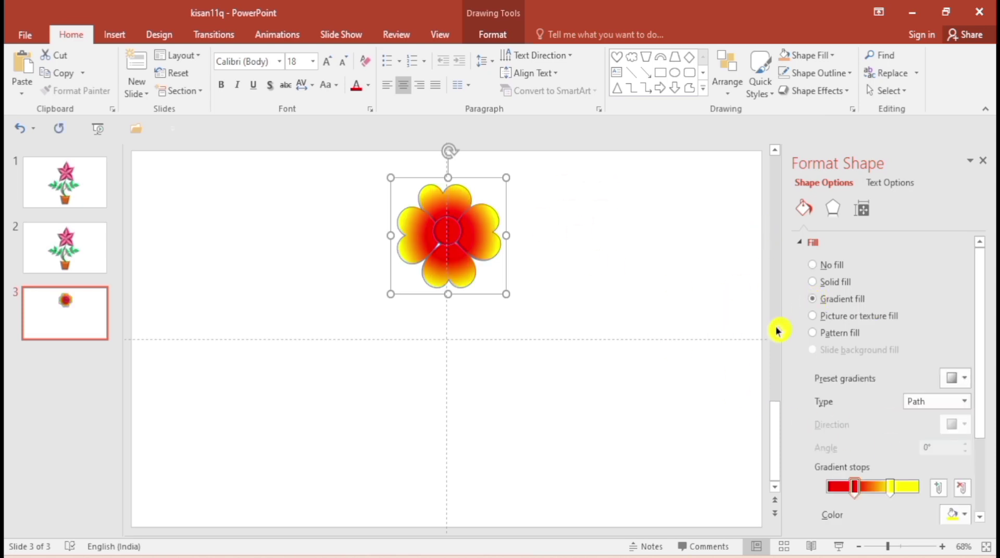
pyautogui.moveTo(892, 487)
pyautogui.mouseDown()
pyautogui.moveTo(842, 508)
pyautogui.moveTo(884, 499)
pyautogui.mouseUp()
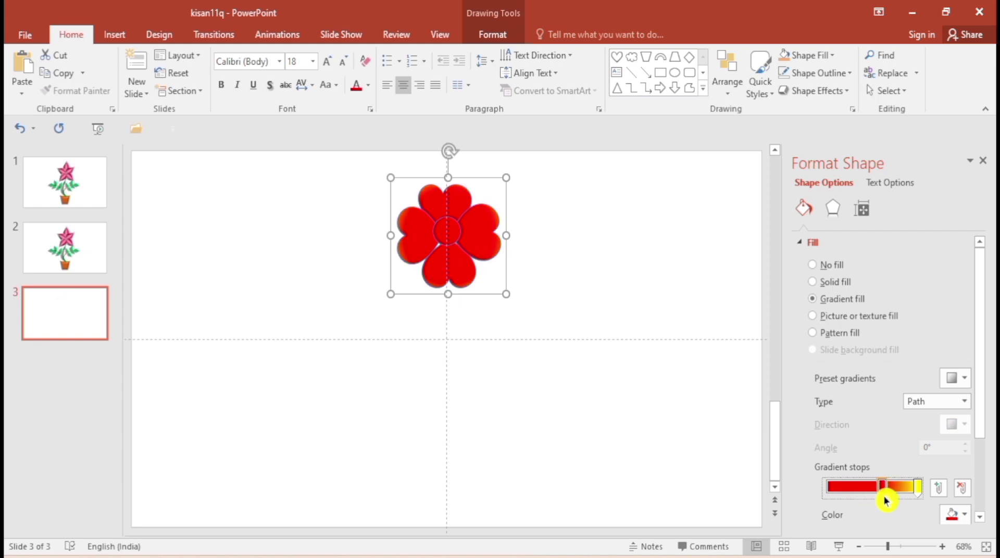
pyautogui.moveTo(918, 489); pyautogui.dragTo(837, 492)
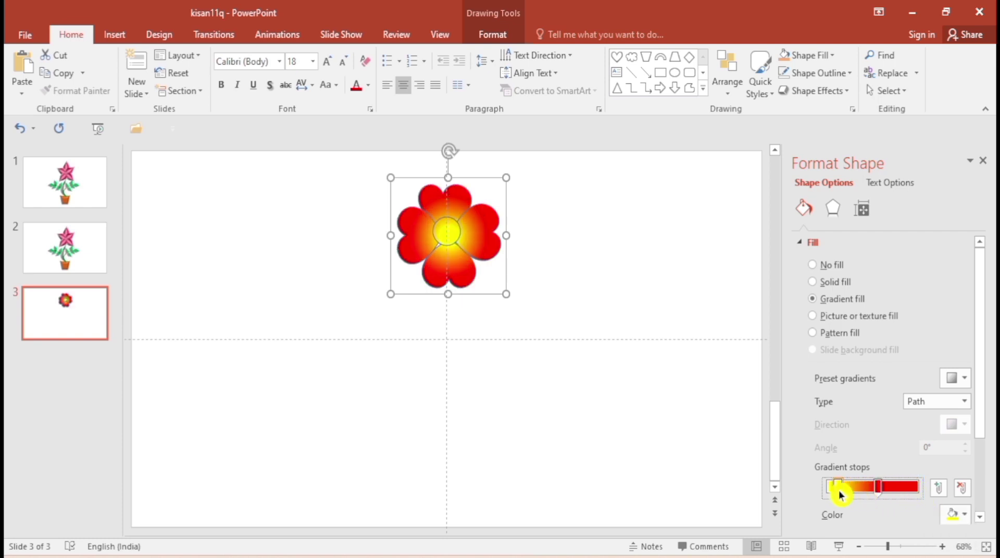
pyautogui.click(878, 490)
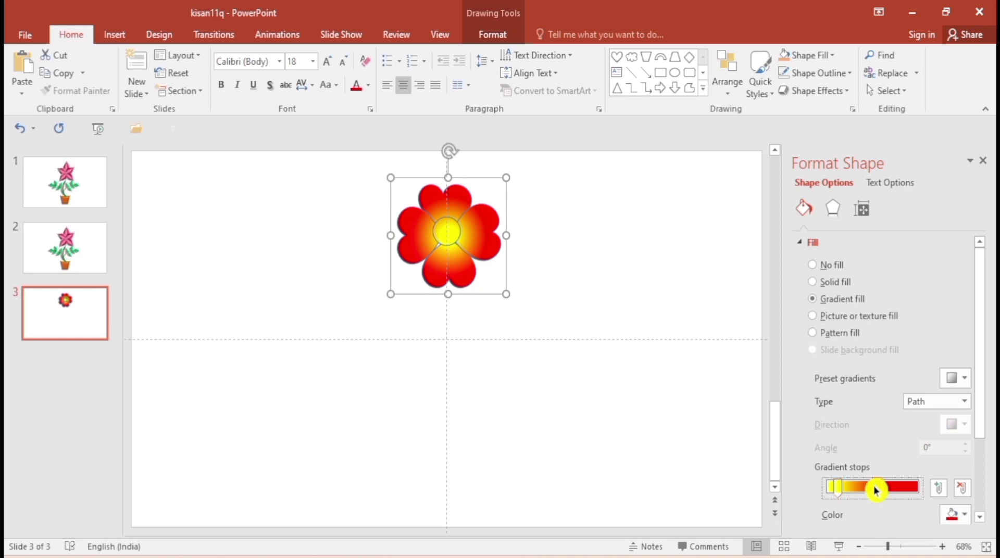
pyautogui.click(836, 490)
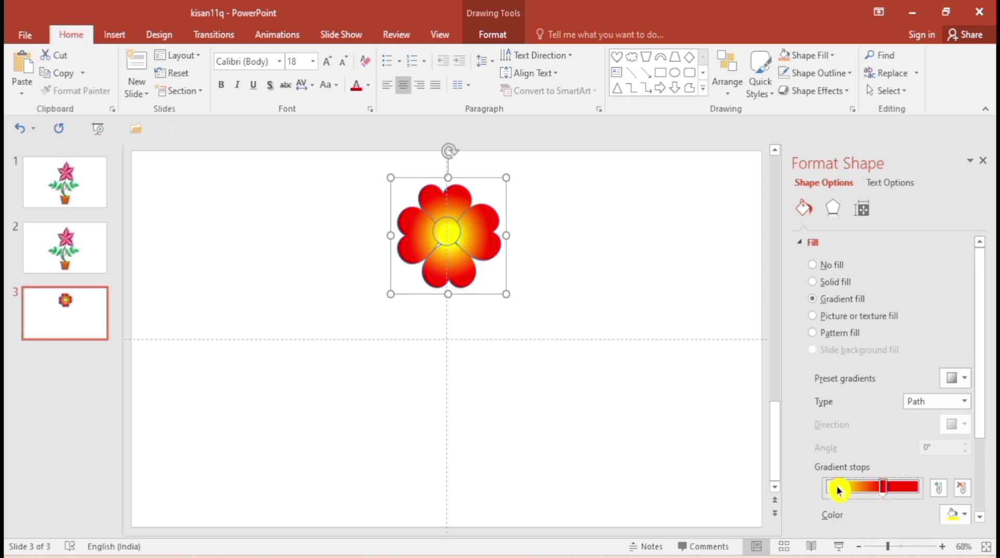
pyautogui.moveTo(844, 489); pyautogui.dragTo(847, 491)
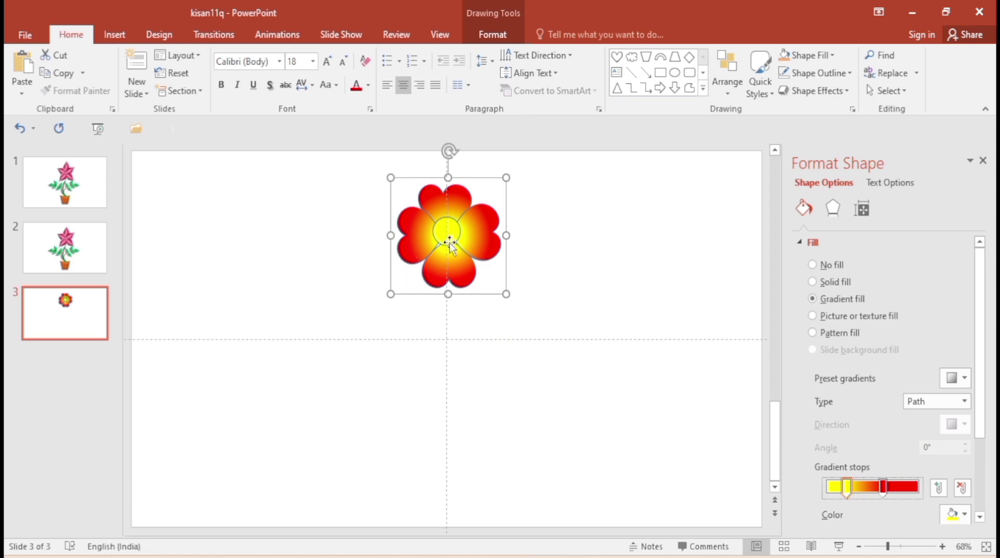
pyautogui.moveTo(449, 239); pyautogui.dragTo(447, 245)
# - Remove the outline from the flower's centre circle
pyautogui.click(480, 39)
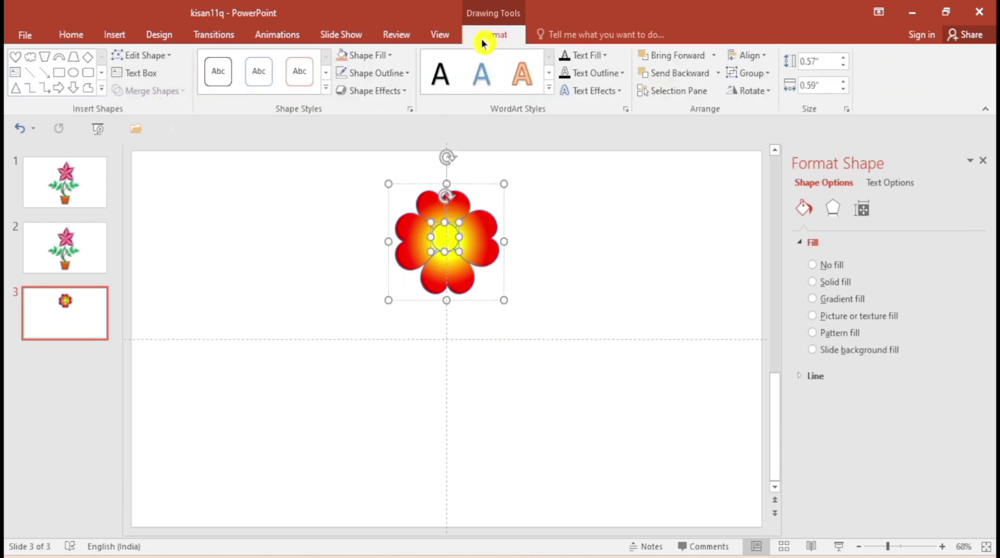
pyautogui.click(382, 72)
pyautogui.click(386, 237)
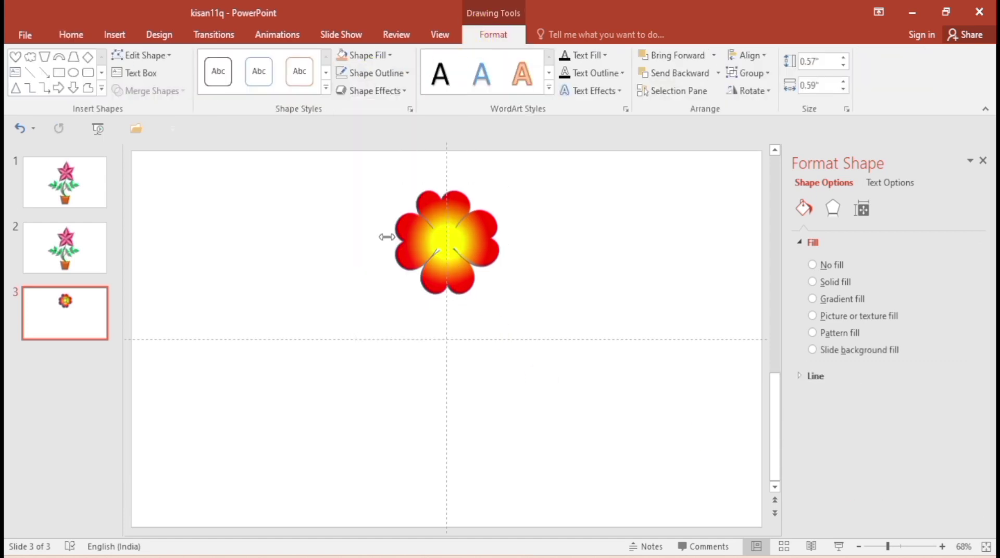
pyautogui.click(585, 280)
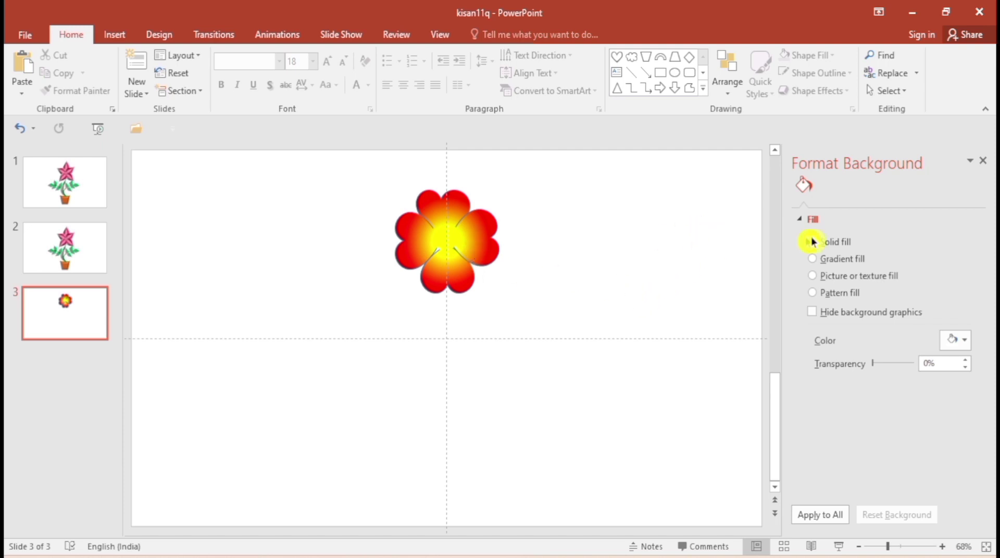
# - Nudge the right and left petals outward and adjust the centre circle slightly
pyautogui.click(440, 190)
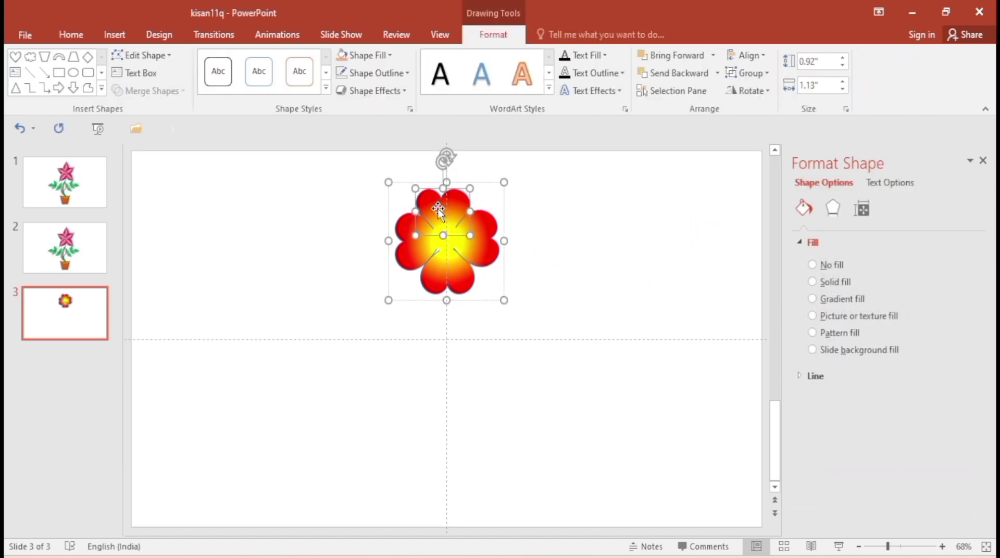
pyautogui.click(491, 250)
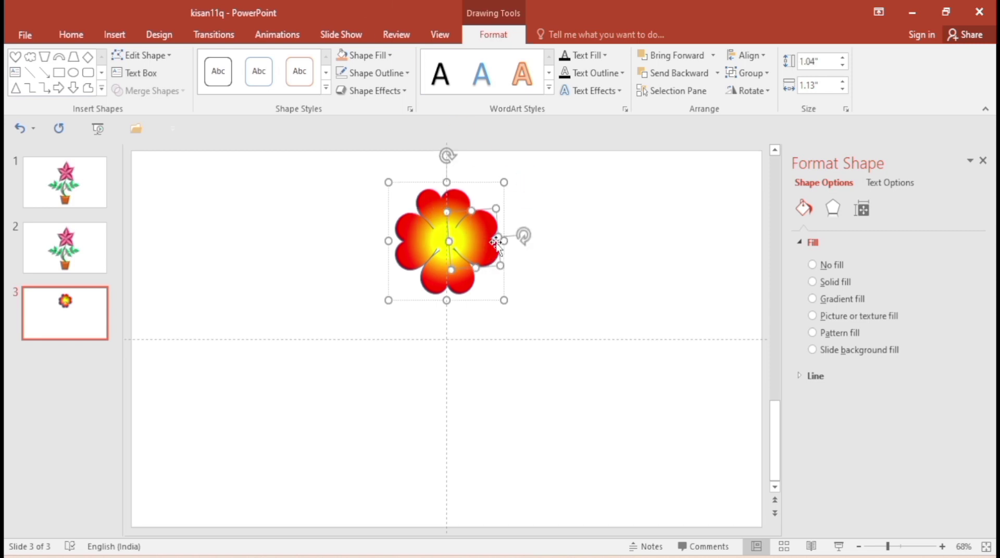
pyautogui.moveTo(496, 242); pyautogui.dragTo(496, 242)
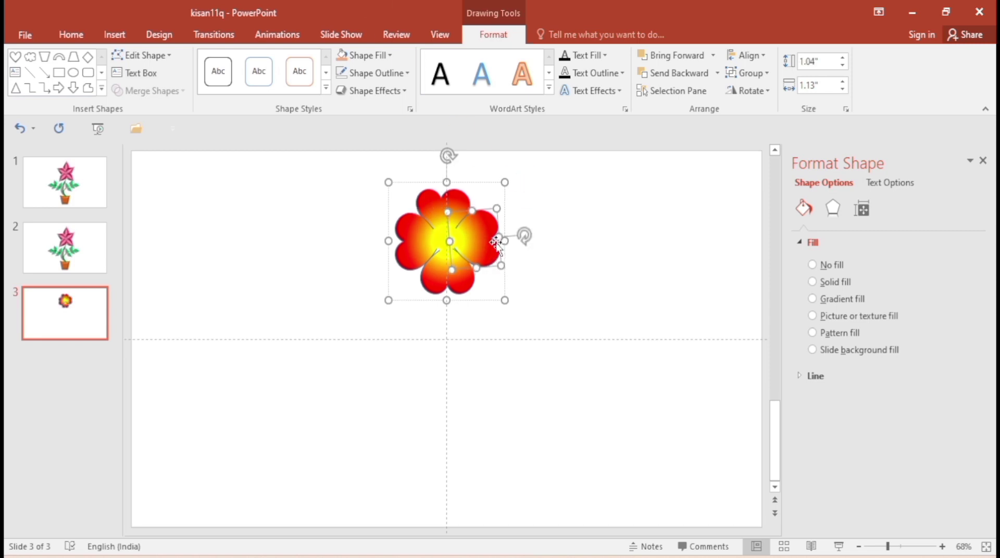
pyautogui.click(407, 234)
pyautogui.moveTo(429, 235); pyautogui.dragTo(429, 236)
pyautogui.click(594, 212)
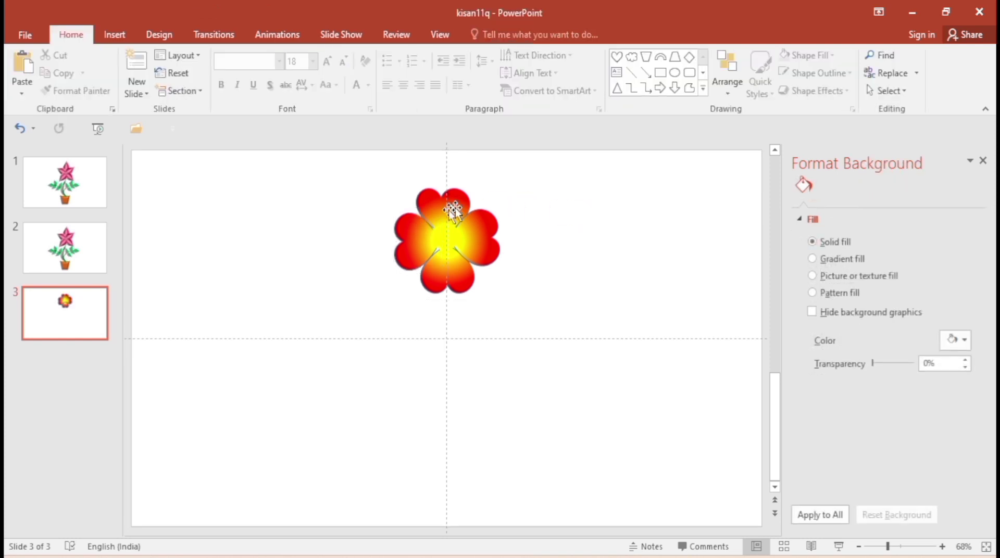
pyautogui.click(448, 245)
pyautogui.click(446, 249)
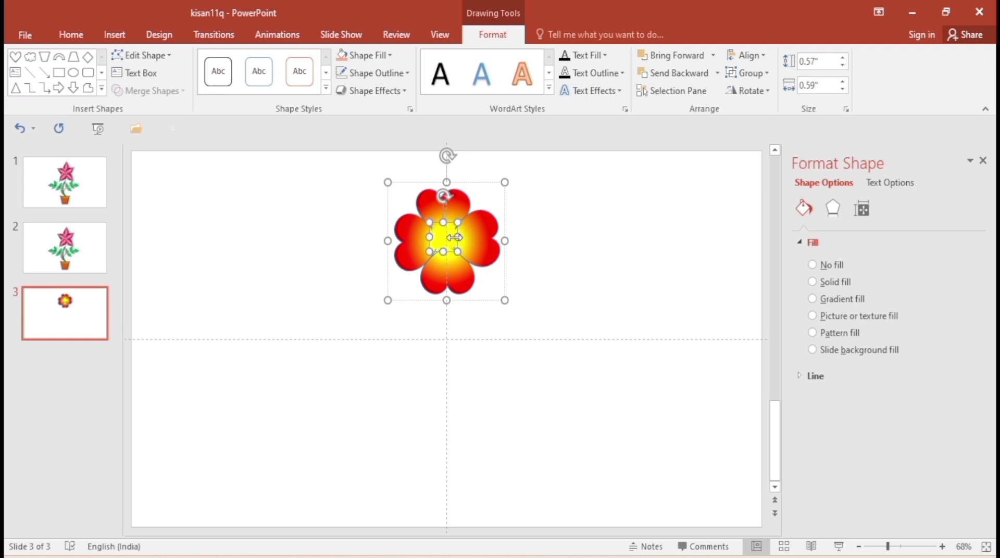
pyautogui.moveTo(455, 237); pyautogui.dragTo(454, 238)
# - Apply a soft grey gradient fill to the slide background
pyautogui.click(694, 236)
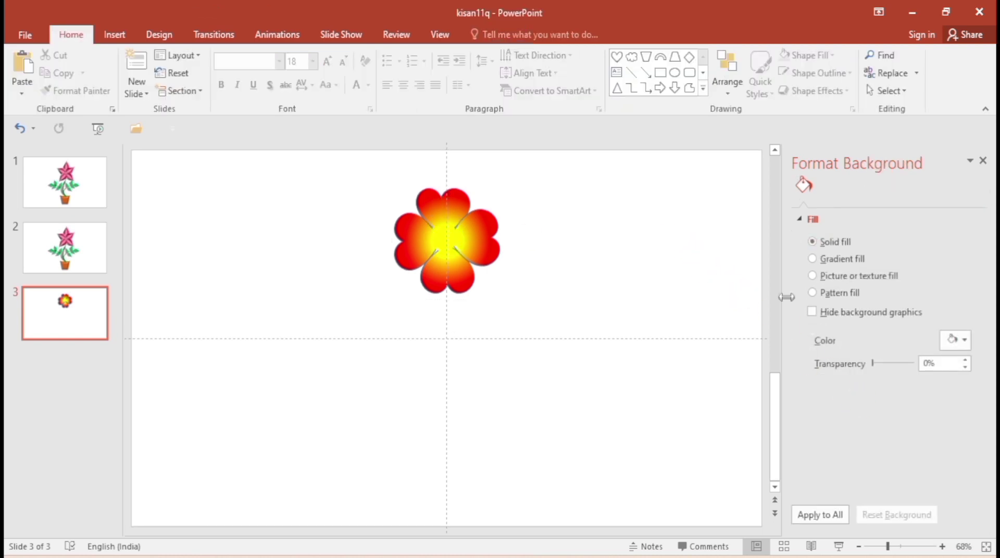
pyautogui.click(812, 259)
pyautogui.click(114, 34)
pyautogui.click(252, 68)
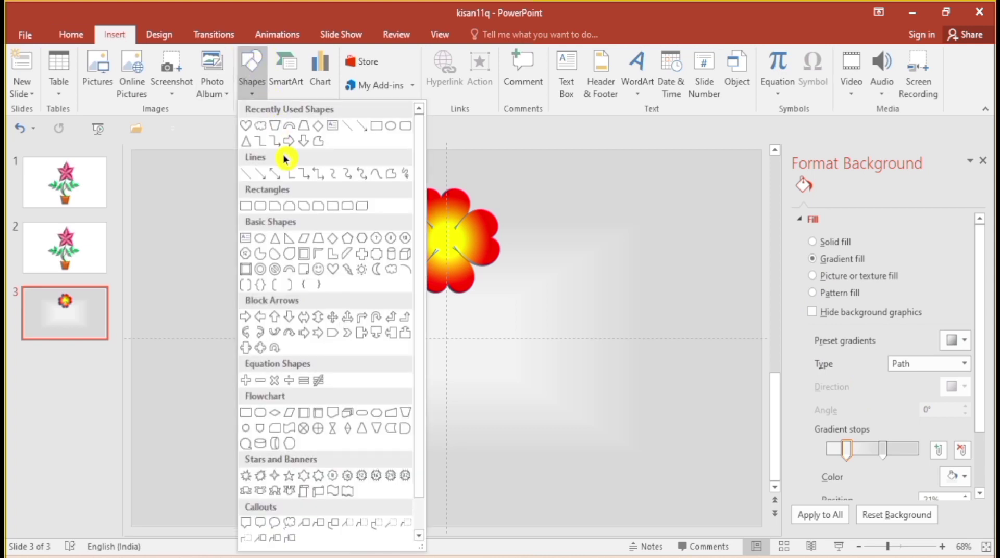
# - Draw a tall isosceles triangle beside the flower, tilted and stretched longer
pyautogui.click(245, 141)
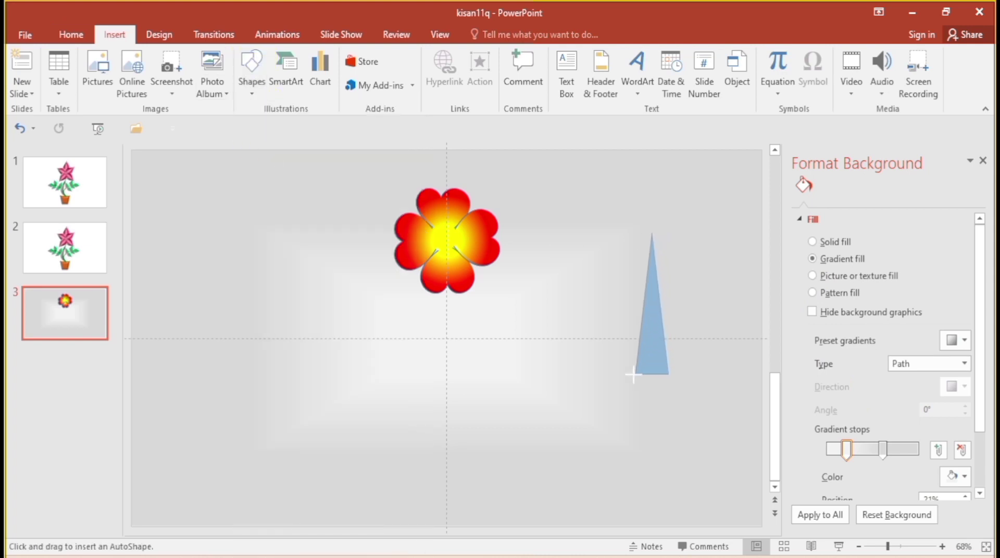
pyautogui.moveTo(665, 323); pyautogui.dragTo(625, 374)
pyautogui.moveTo(648, 209); pyautogui.dragTo(696, 224)
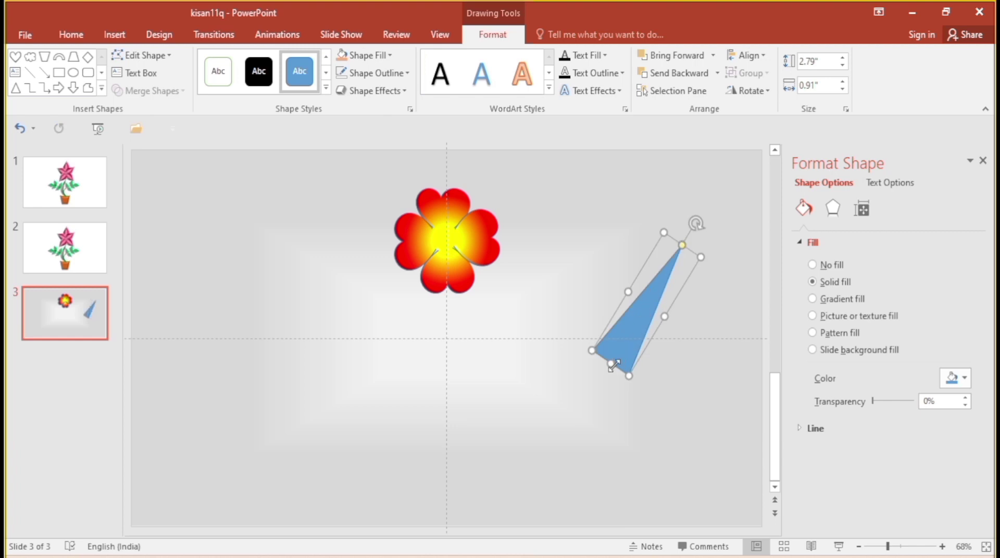
pyautogui.moveTo(607, 362); pyautogui.dragTo(593, 423)
# - Curve the triangle's left and right edges inward using Edit Points
pyautogui.click(141, 55)
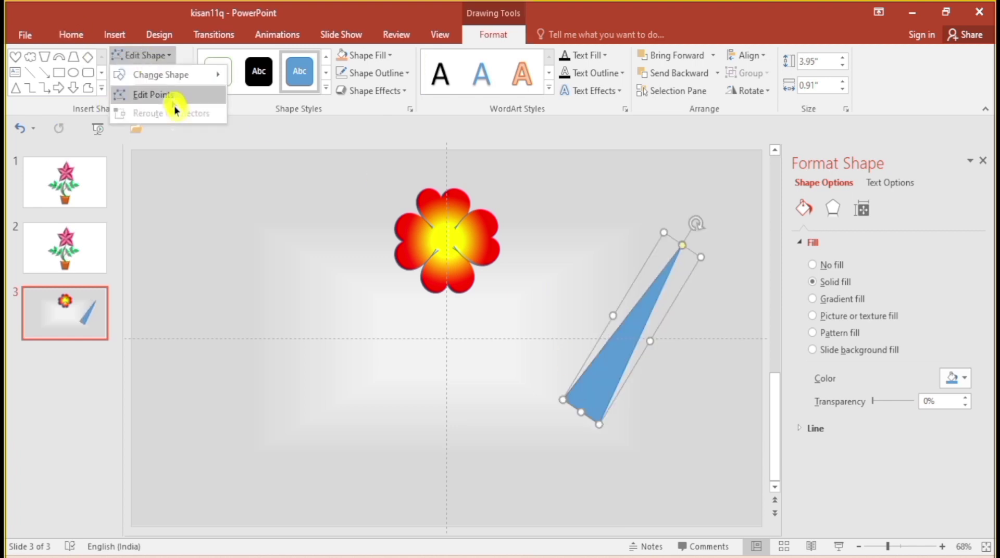
pyautogui.click(151, 94)
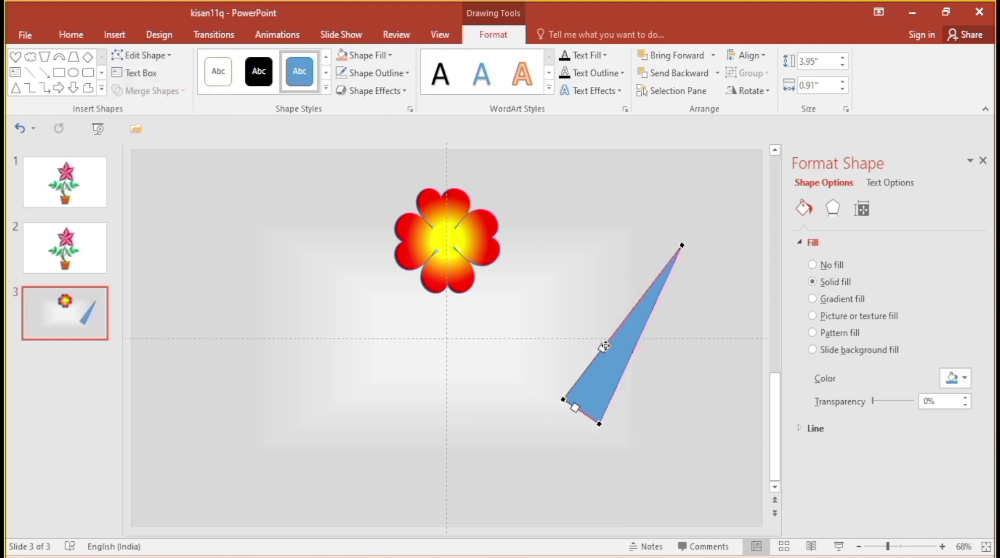
pyautogui.moveTo(603, 348); pyautogui.dragTo(621, 372)
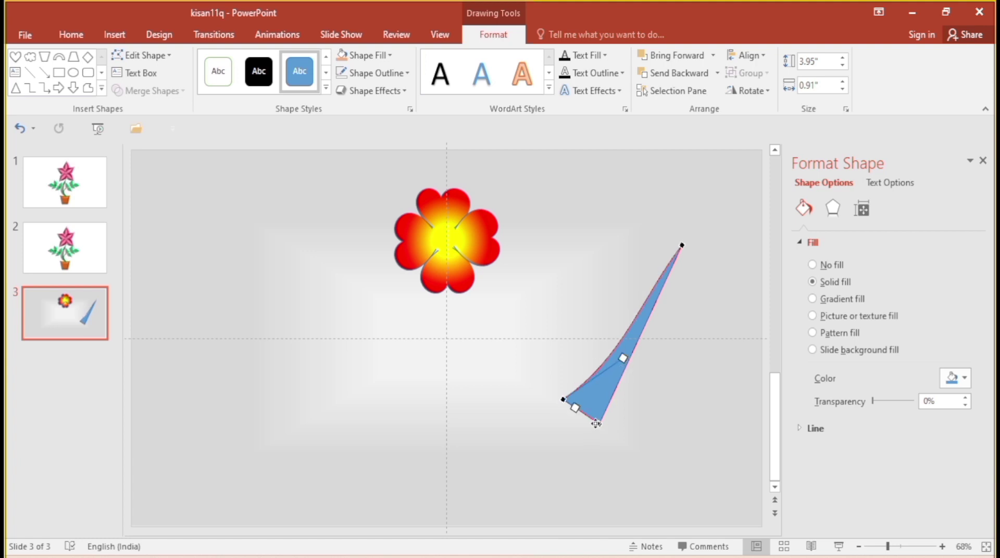
pyautogui.moveTo(622, 361); pyautogui.dragTo(610, 388)
pyautogui.click(627, 404)
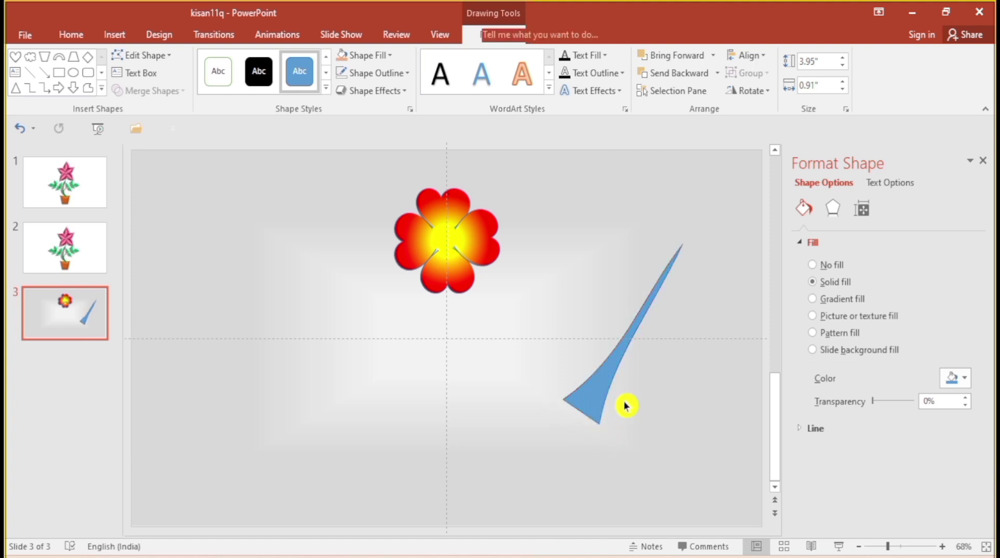
# - Narrow the stem, rotate it upright and place it under the flower, then delete it
pyautogui.click(573, 401)
pyautogui.moveTo(562, 397); pyautogui.dragTo(574, 415)
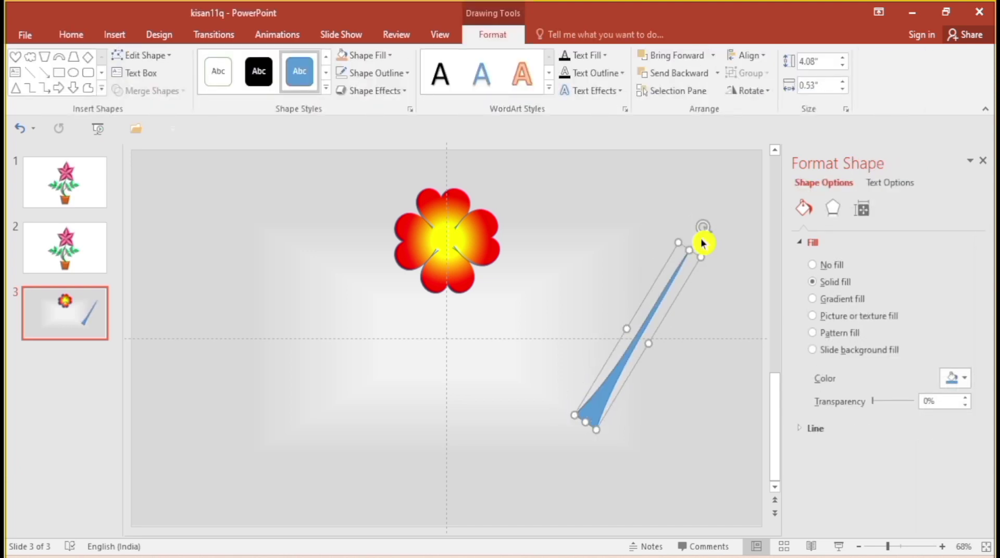
pyautogui.moveTo(703, 227); pyautogui.dragTo(646, 209)
pyautogui.moveTo(619, 338); pyautogui.dragTo(440, 361)
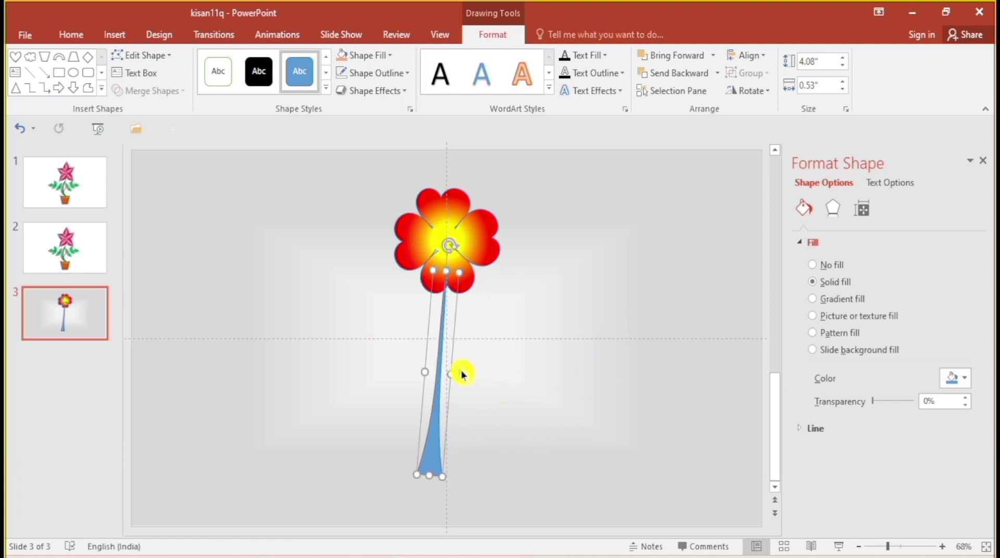
pyautogui.press('Delete')
# - Draw a triangle beside the flower, then delete it
pyautogui.click(113, 34)
pyautogui.click(252, 70)
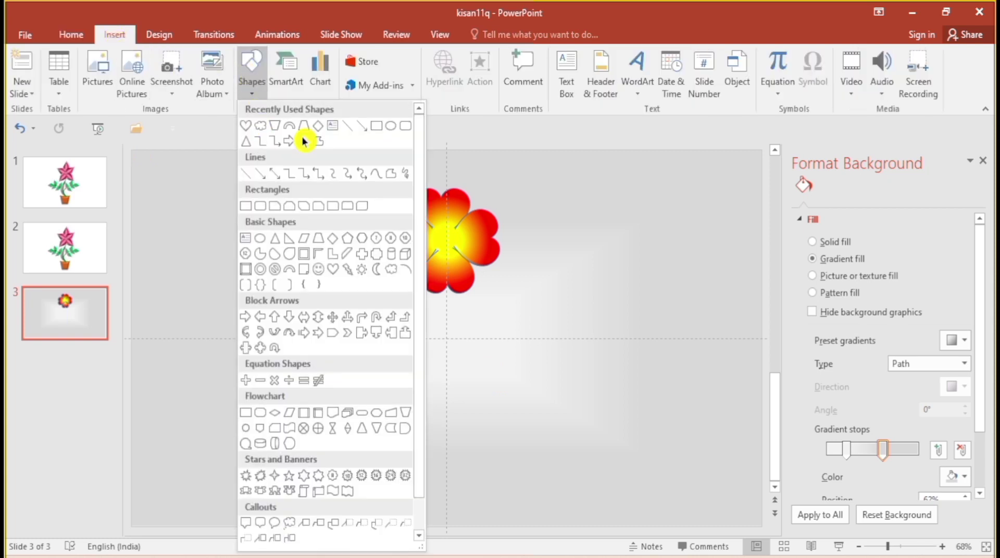
pyautogui.click(245, 140)
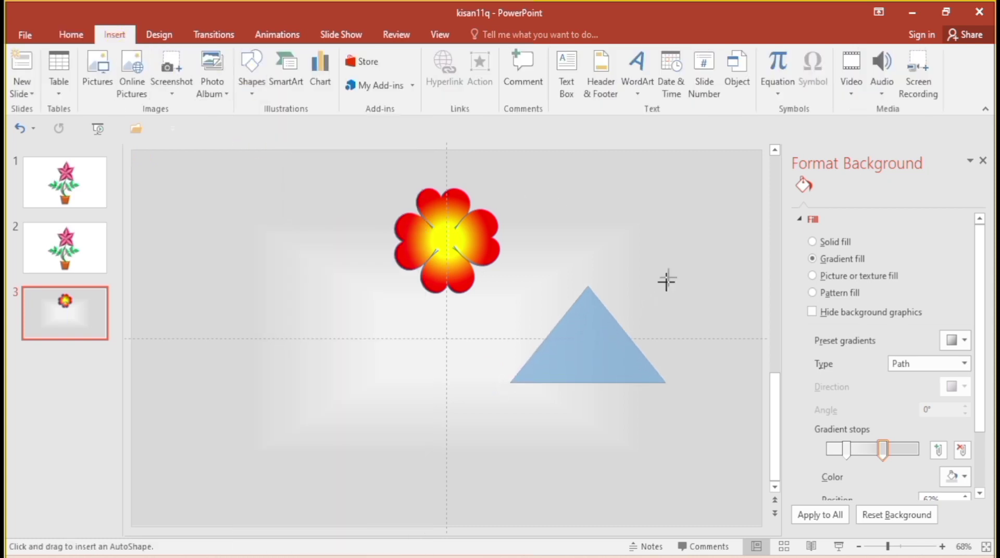
pyautogui.moveTo(509, 383)
pyautogui.mouseDown()
pyautogui.moveTo(755, 321)
pyautogui.moveTo(736, 333)
pyautogui.mouseUp()
pyautogui.press('Delete')
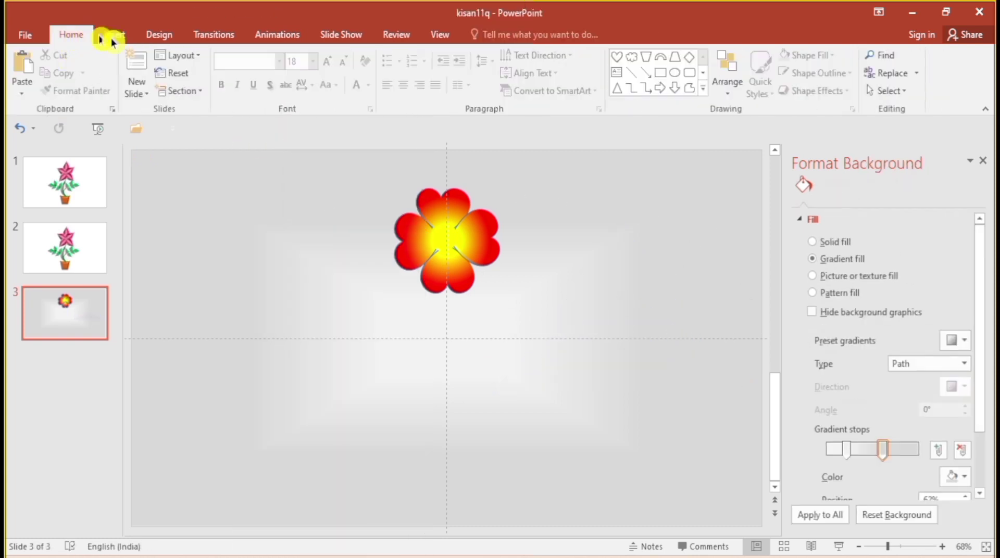
# - Draw a right triangle below the flower and rotate it to a steep diagonal
pyautogui.click(121, 37)
pyautogui.click(251, 73)
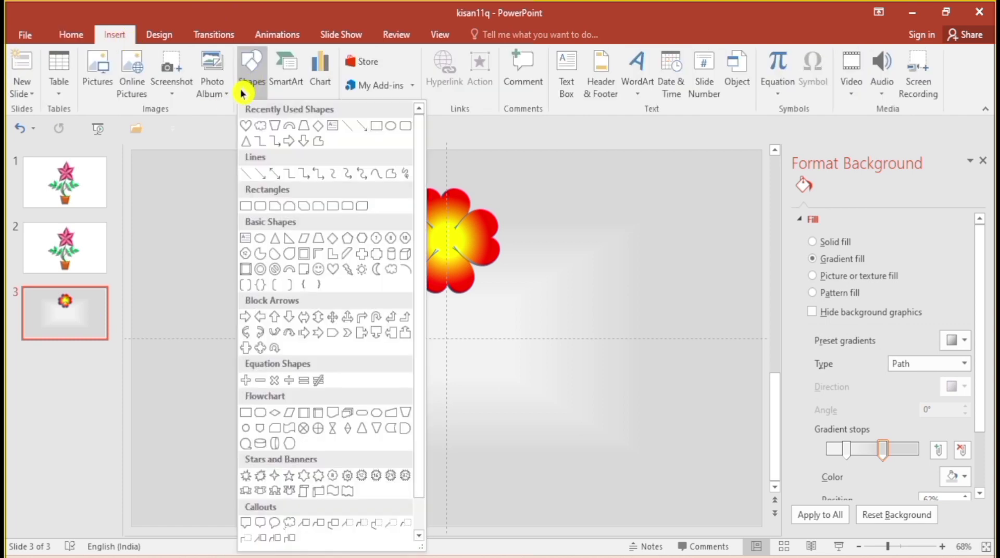
pyautogui.click(289, 238)
pyautogui.moveTo(359, 347); pyautogui.dragTo(608, 282)
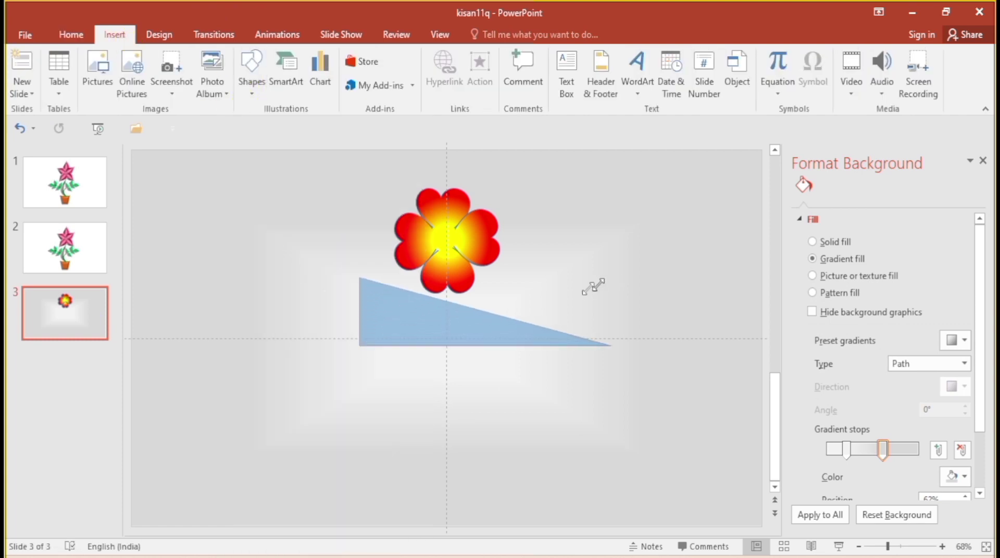
pyautogui.moveTo(483, 251)
pyautogui.mouseDown()
pyautogui.moveTo(551, 315)
pyautogui.moveTo(554, 336)
pyautogui.mouseUp()
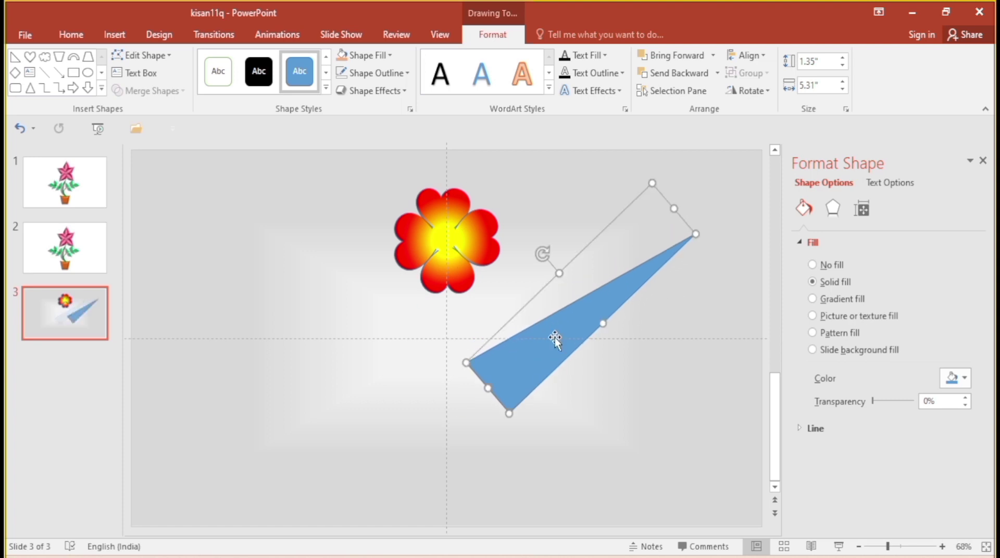
# - Bend the triangle's lower edge and pull its top edge into a deep curve with Edit Points
pyautogui.click(146, 56)
pyautogui.click(170, 94)
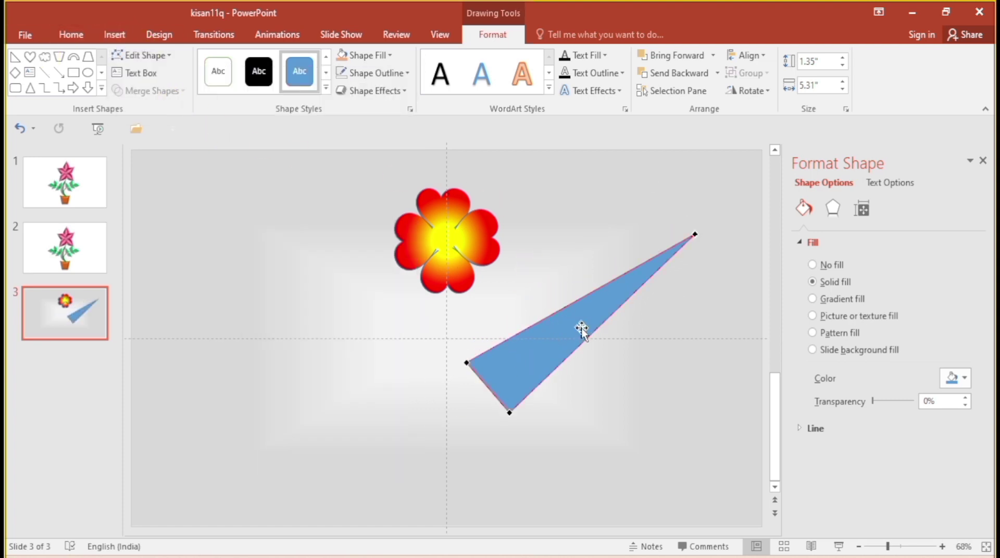
pyautogui.click(509, 414)
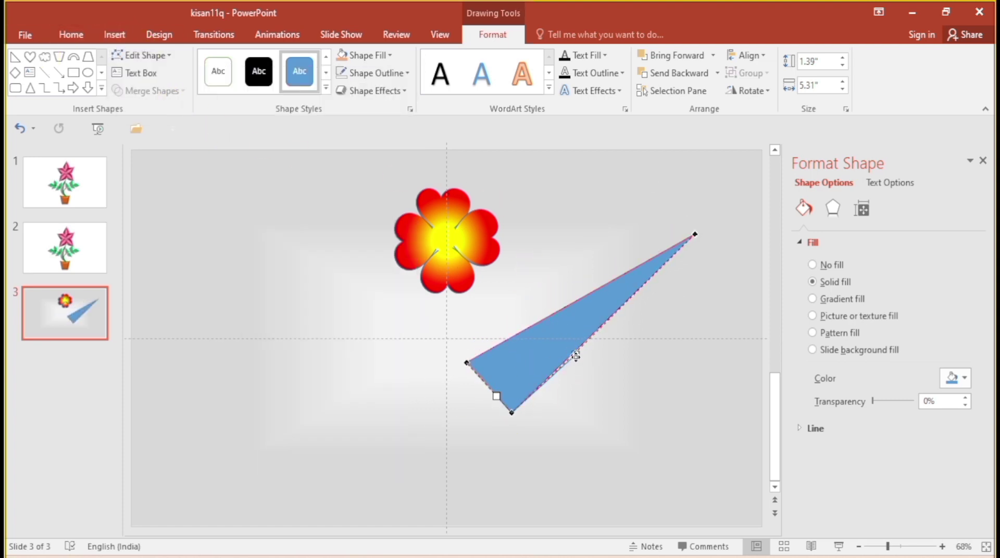
pyautogui.moveTo(575, 352); pyautogui.dragTo(625, 401)
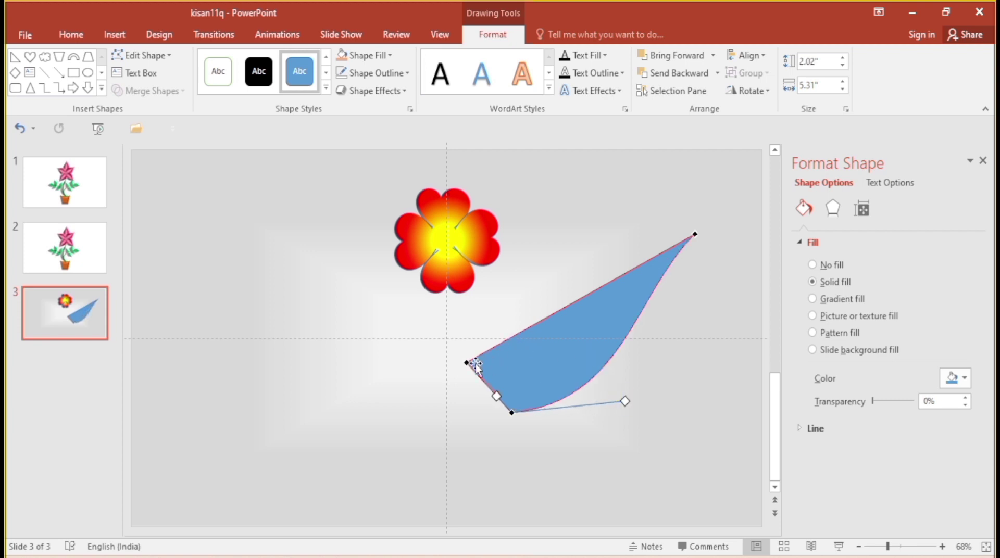
pyautogui.click(520, 339)
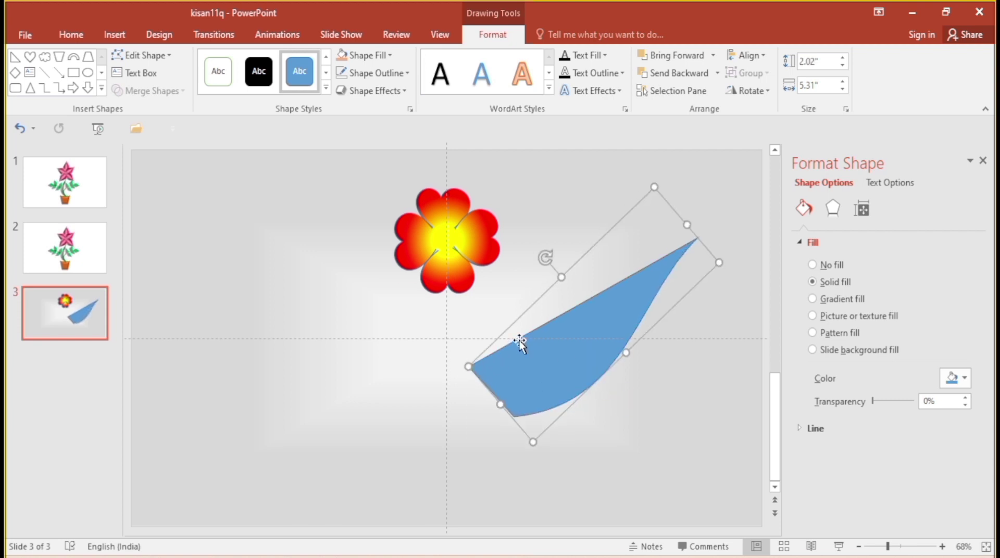
pyautogui.click(125, 55)
pyautogui.click(169, 94)
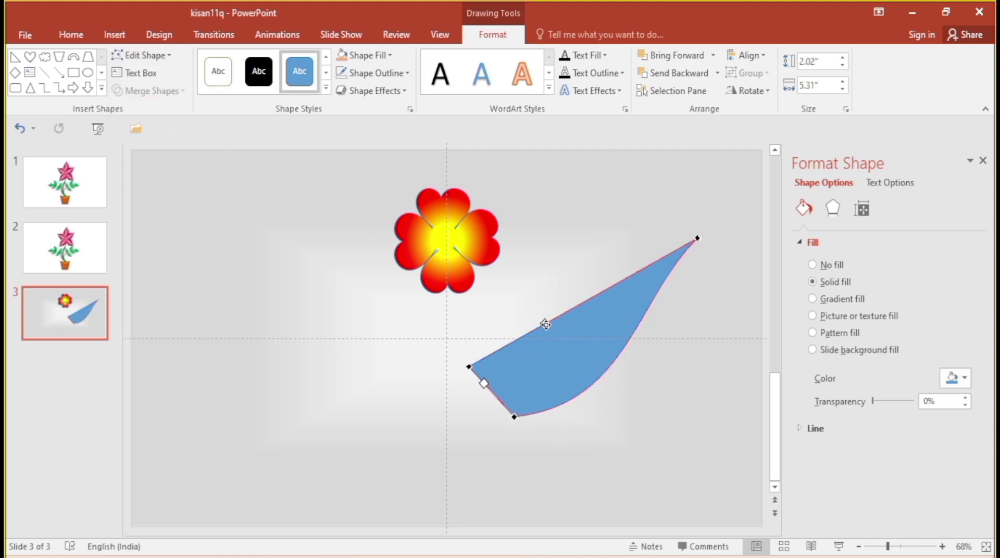
pyautogui.moveTo(546, 324); pyautogui.dragTo(667, 420)
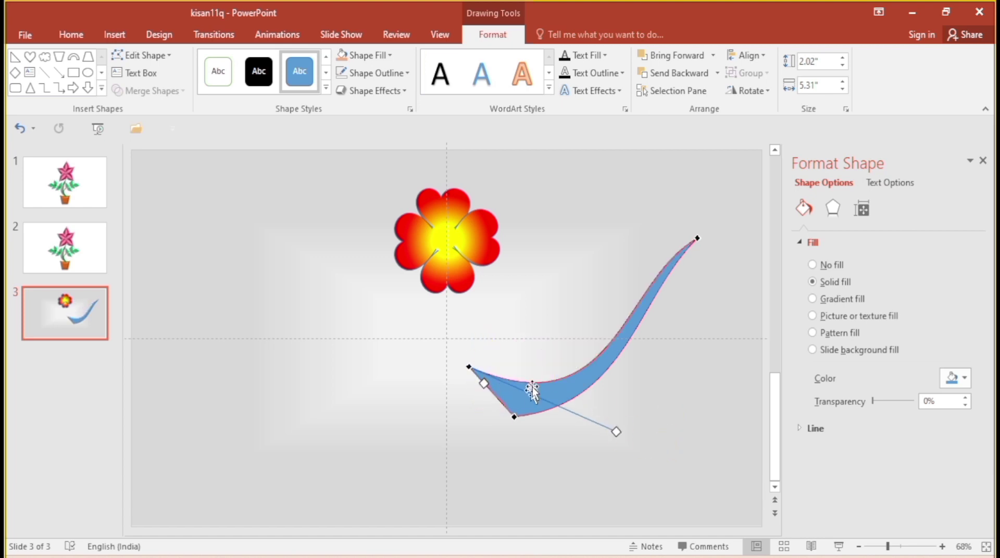
pyautogui.click(572, 357)
# - Thin the curved stem, rotate and position it under the flower, then delete it
pyautogui.click(474, 380)
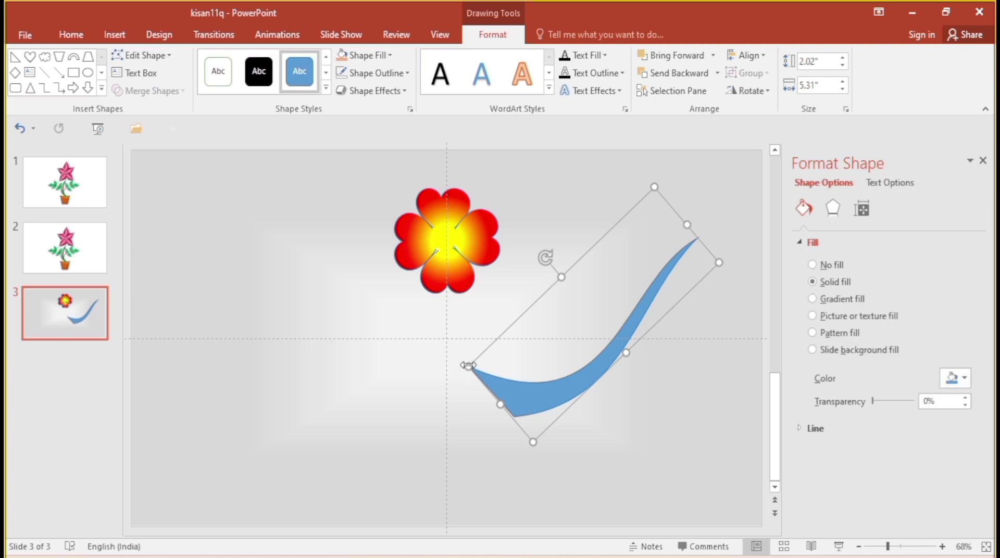
pyautogui.moveTo(467, 365); pyautogui.dragTo(480, 393)
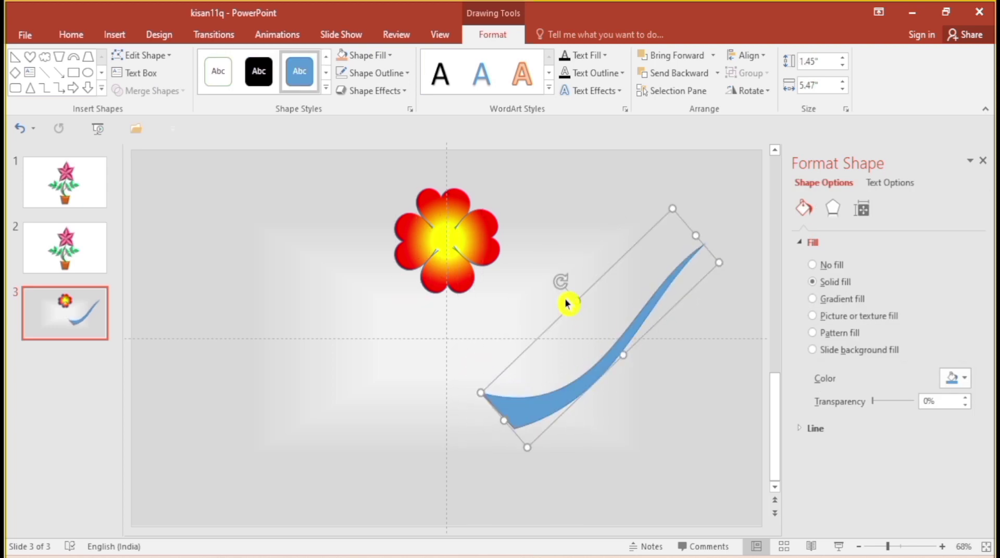
pyautogui.moveTo(561, 281); pyautogui.dragTo(527, 312)
pyautogui.moveTo(614, 333); pyautogui.dragTo(456, 412)
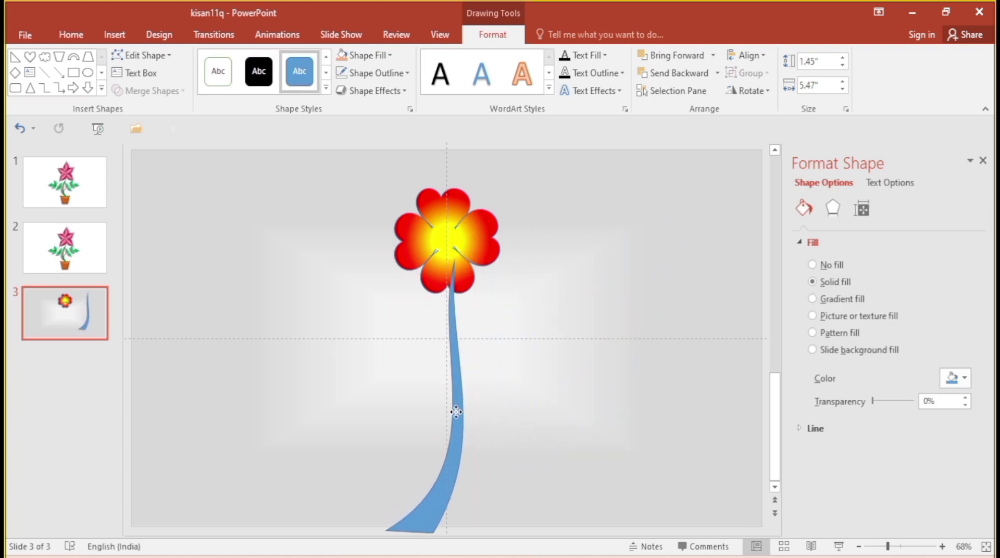
pyautogui.moveTo(403, 387)
pyautogui.mouseDown()
pyautogui.moveTo(451, 401)
pyautogui.moveTo(403, 396)
pyautogui.moveTo(520, 401)
pyautogui.mouseUp()
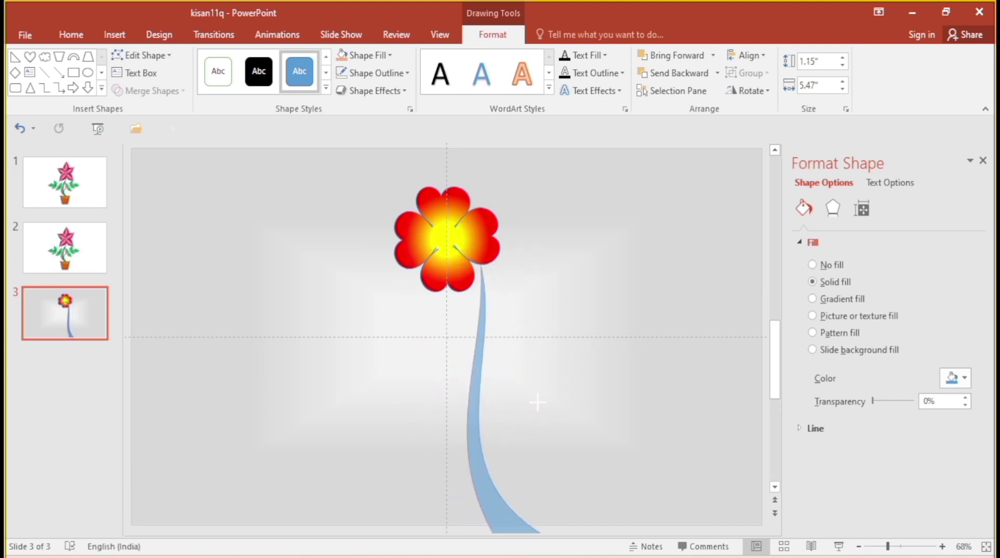
pyautogui.moveTo(524, 402)
pyautogui.mouseDown()
pyautogui.moveTo(461, 426)
pyautogui.moveTo(467, 432)
pyautogui.mouseUp()
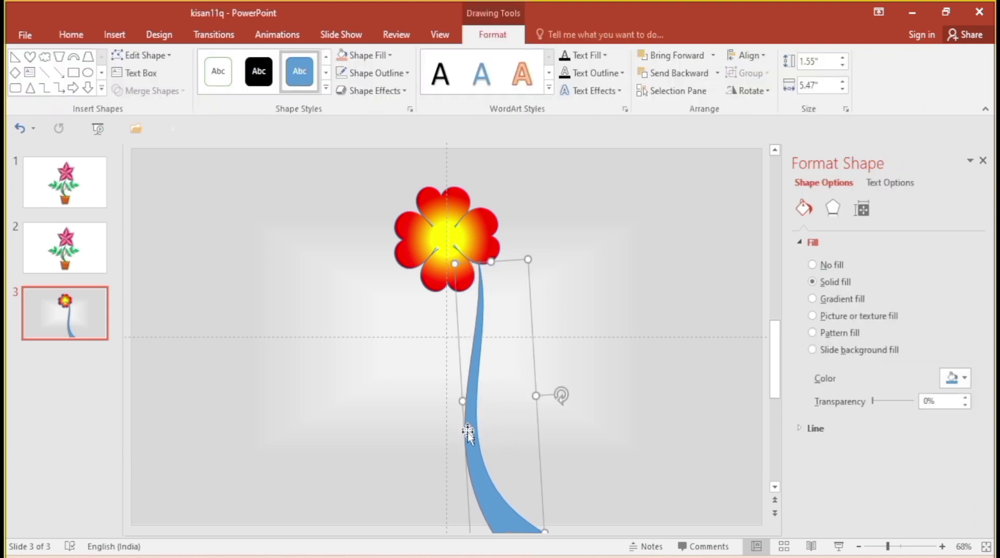
pyautogui.moveTo(498, 512)
pyautogui.mouseDown()
pyautogui.moveTo(453, 362)
pyautogui.moveTo(460, 406)
pyautogui.moveTo(434, 424)
pyautogui.moveTo(428, 408)
pyautogui.mouseUp()
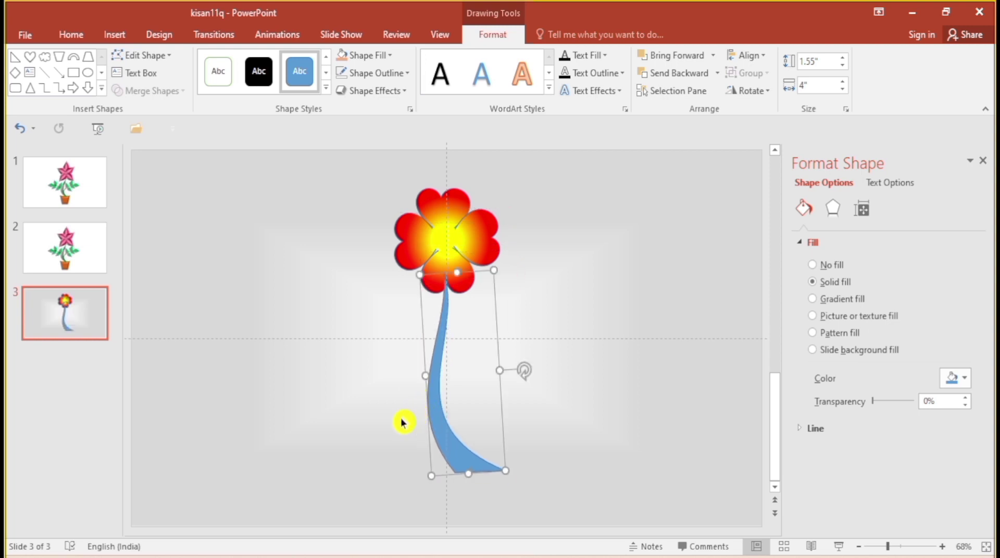
pyautogui.press('Delete')
# - Draw a thin right triangle below the flower
pyautogui.click(115, 34)
pyautogui.click(252, 70)
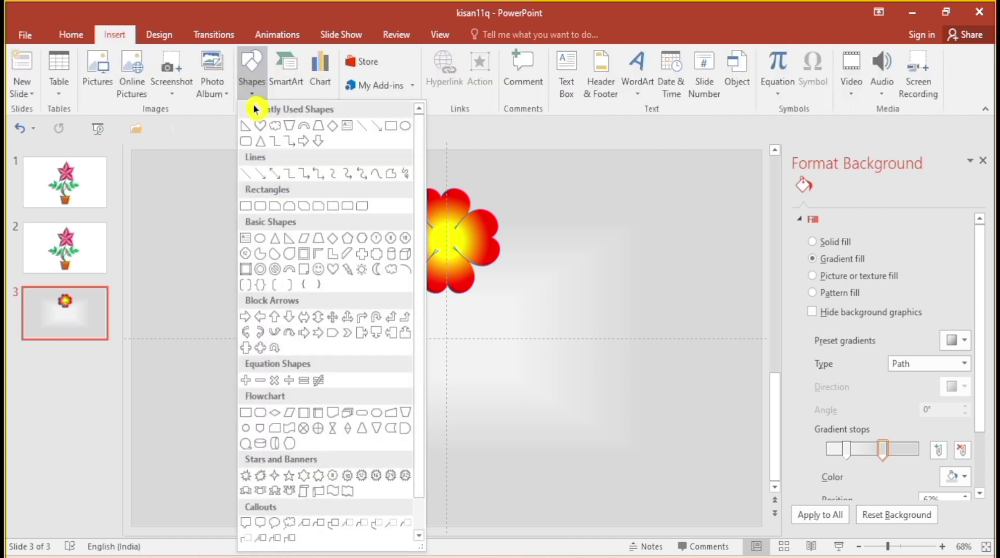
pyautogui.click(245, 126)
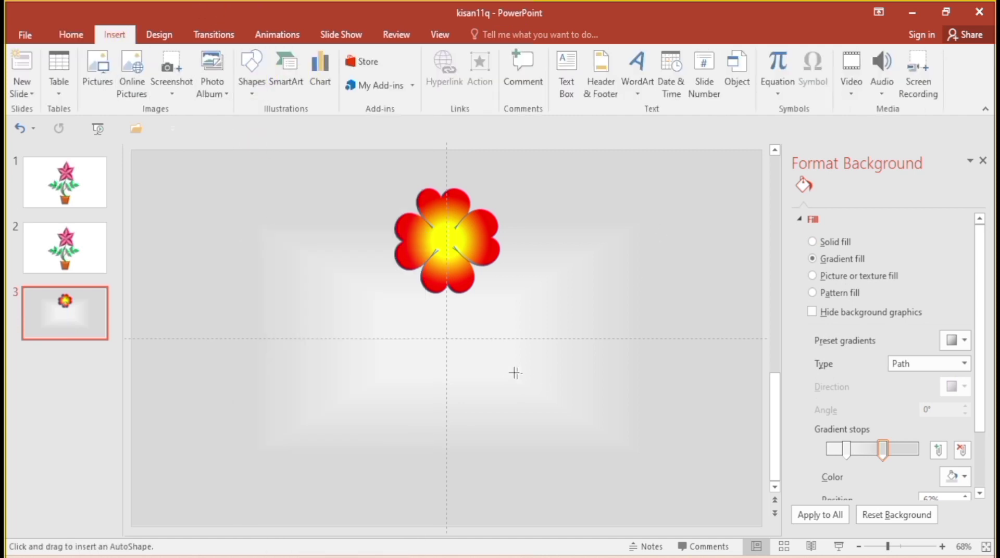
pyautogui.moveTo(468, 352); pyautogui.dragTo(677, 364)
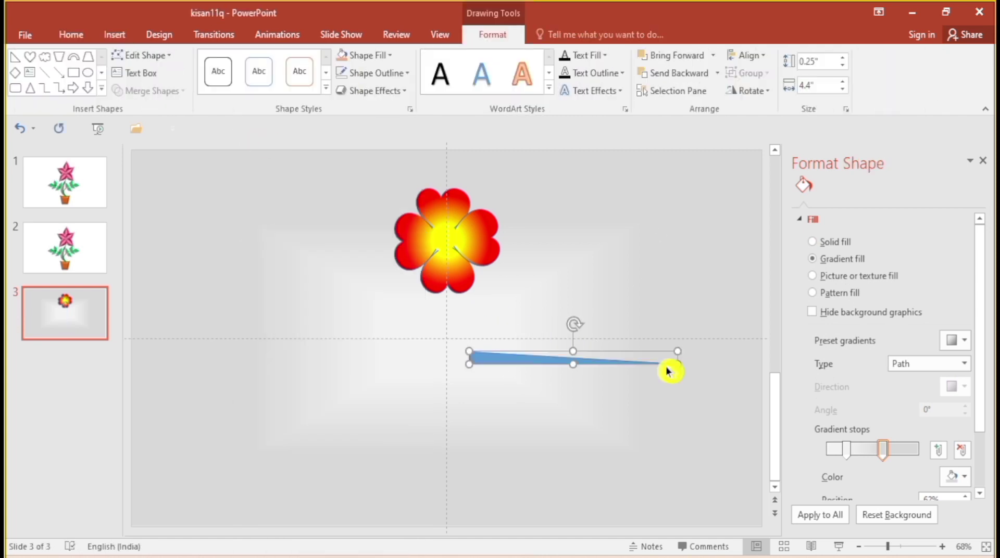
# - Rotate the triangle upright as the stem and send it to the back
pyautogui.moveTo(570, 317)
pyautogui.mouseDown()
pyautogui.moveTo(543, 361)
pyautogui.moveTo(453, 390)
pyautogui.moveTo(420, 379)
pyautogui.moveTo(442, 357)
pyautogui.moveTo(412, 379)
pyautogui.mouseUp()
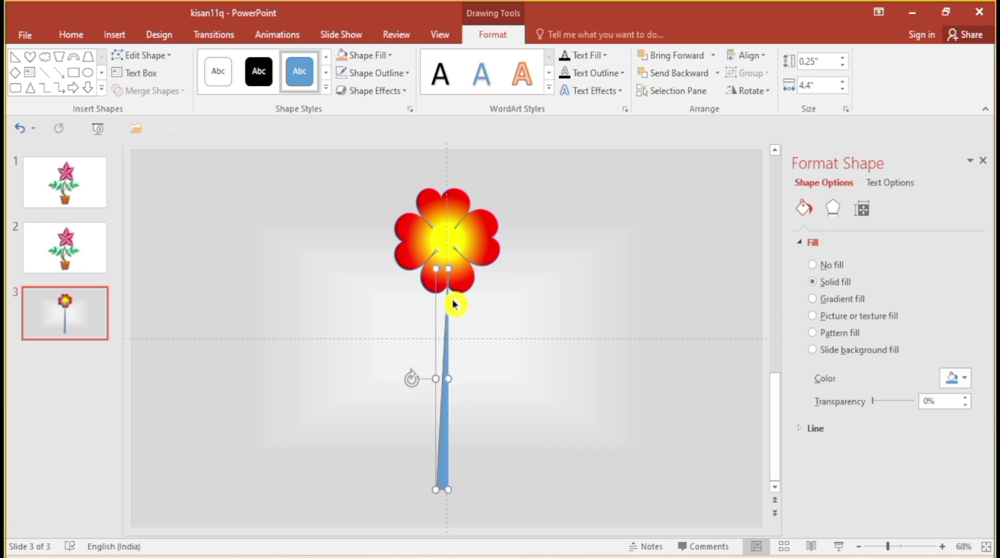
pyautogui.click(722, 78)
pyautogui.click(710, 109)
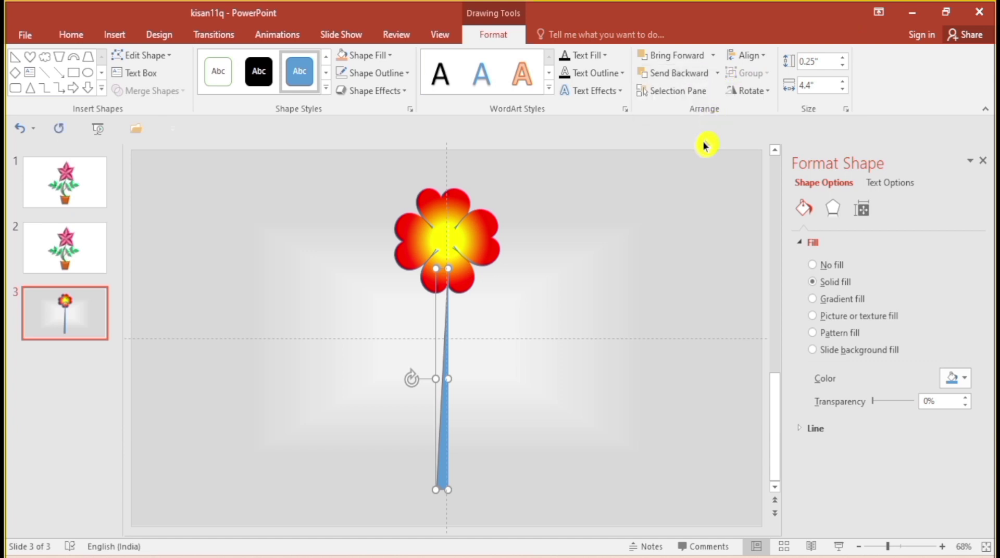
# - Apply a rounded Top bevel to the flower head in 3-D Format
pyautogui.click(494, 230)
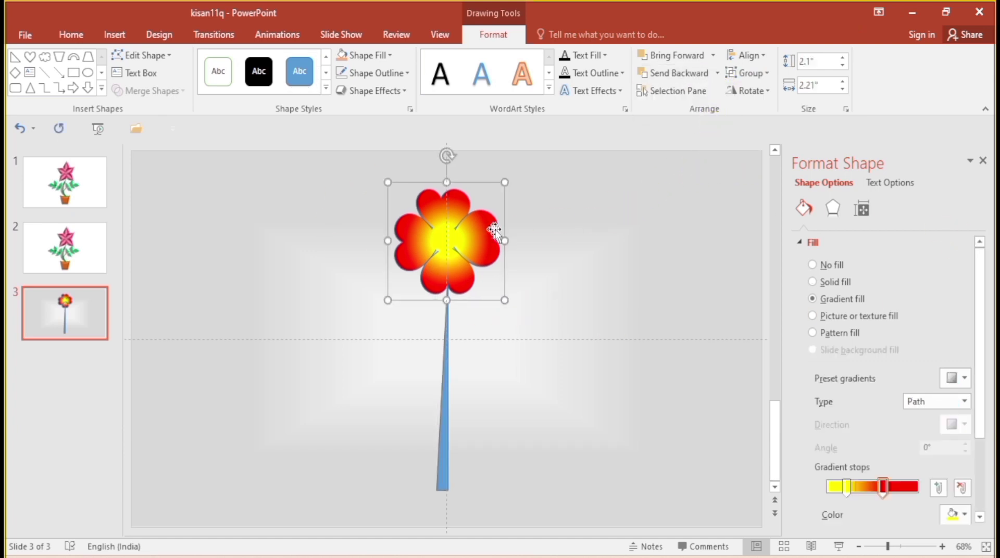
pyautogui.click(832, 208)
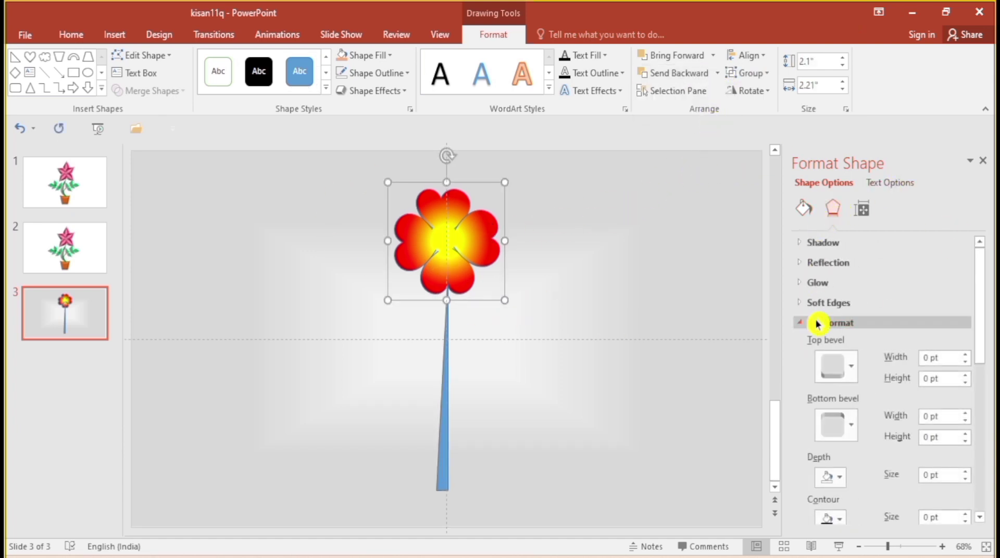
pyautogui.click(836, 367)
pyautogui.click(832, 272)
pyautogui.click(851, 424)
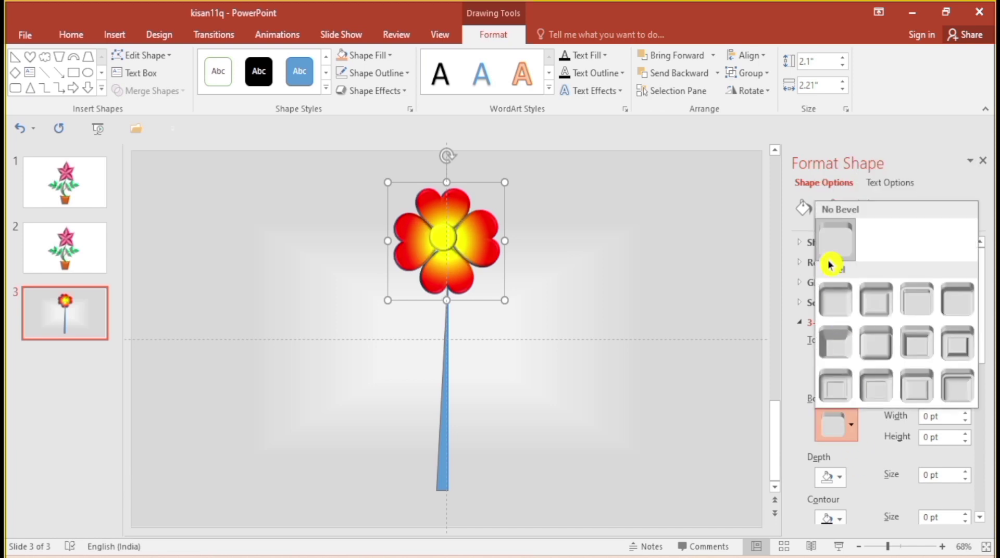
pyautogui.click(833, 299)
# - Give the blue stem the same rounded 6 pt × 6 pt top bevel
pyautogui.click(444, 390)
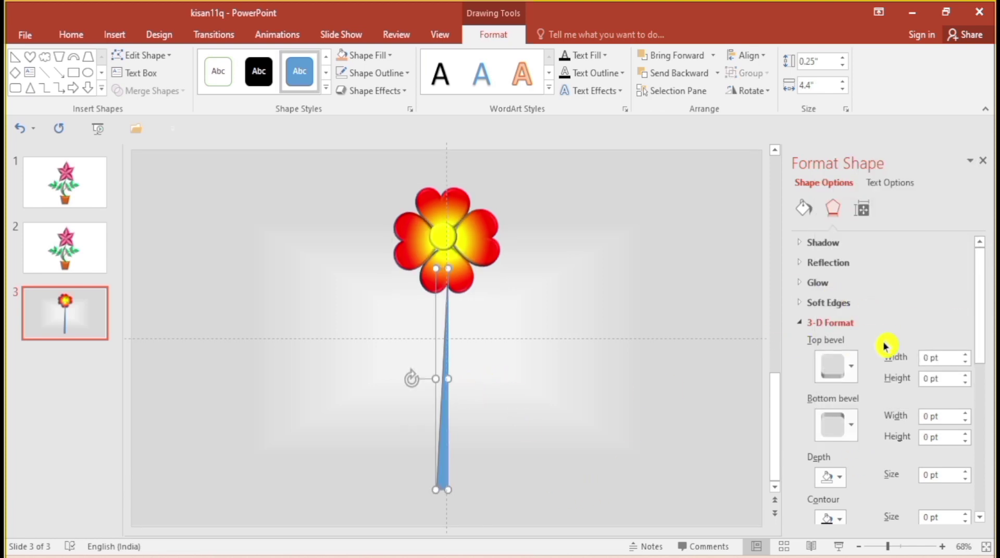
pyautogui.click(850, 366)
pyautogui.click(836, 245)
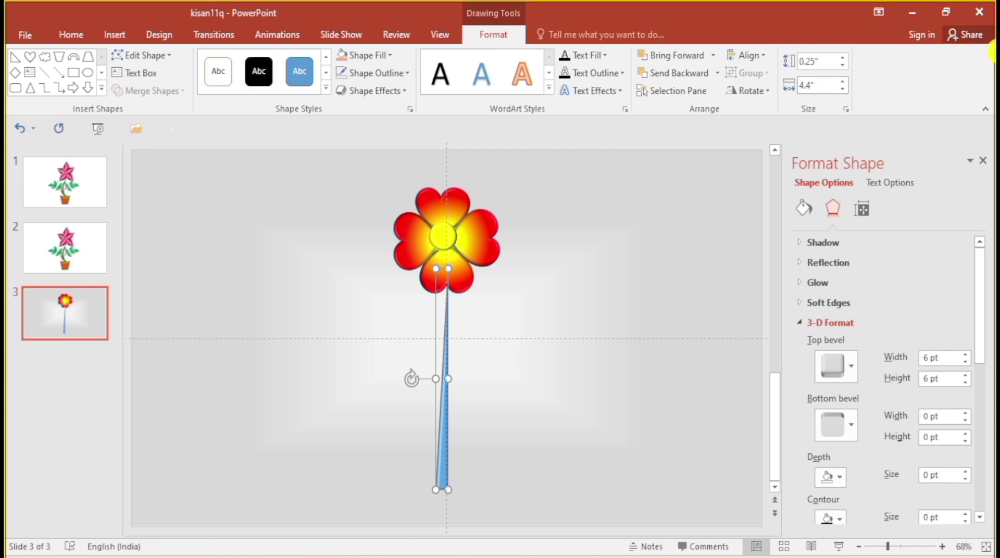
# - Give the stem a gradient fill with light green and darker green stops
pyautogui.click(804, 208)
pyautogui.click(820, 299)
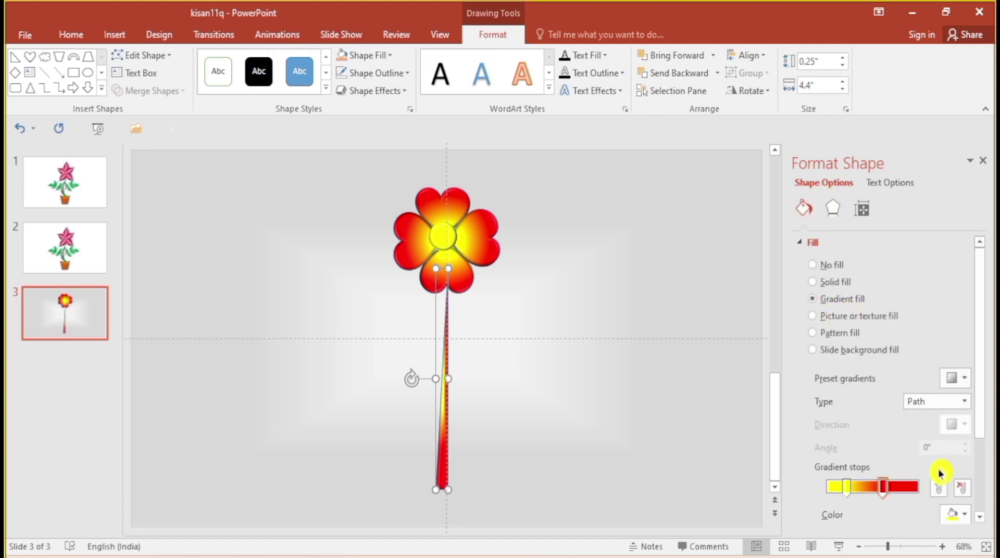
pyautogui.click(963, 514)
pyautogui.click(930, 434)
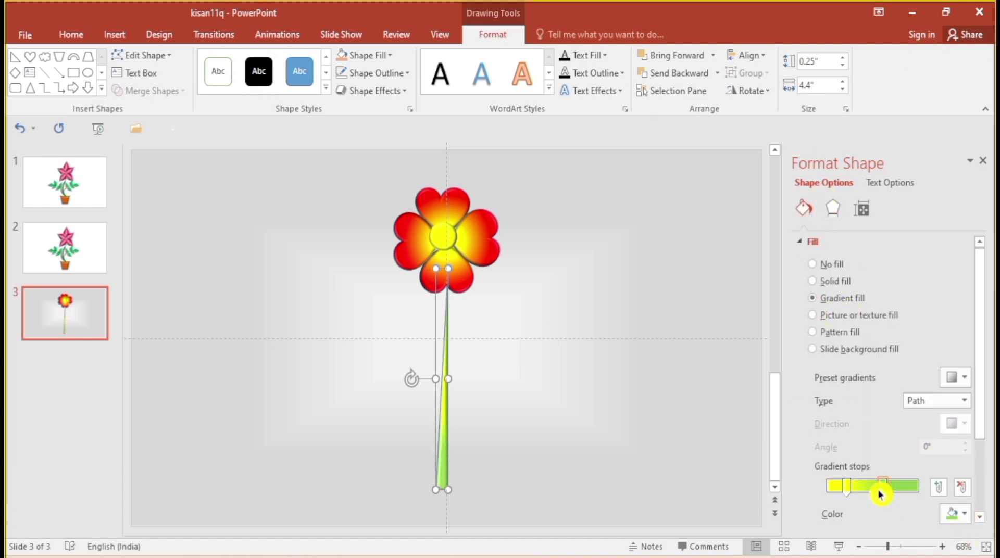
pyautogui.click(946, 516)
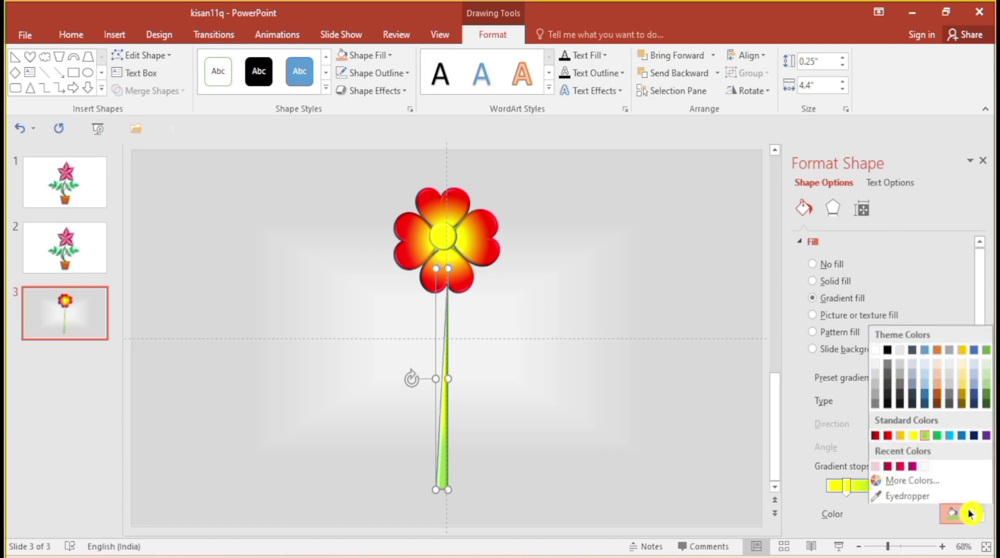
pyautogui.click(937, 436)
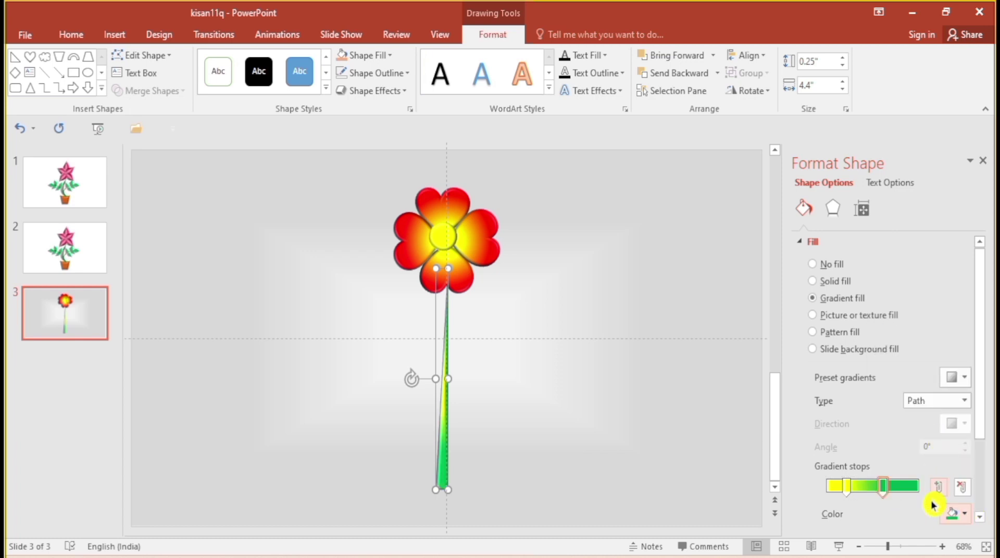
# - Make the gradient linear, recolour the yellow stop green, and nudge the stem up to the flower
pyautogui.click(965, 408)
pyautogui.click(936, 428)
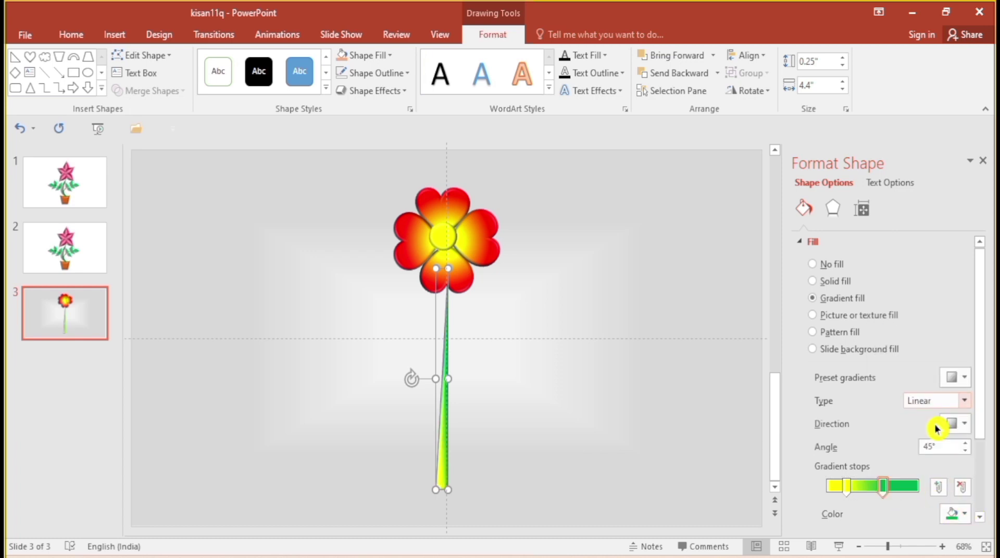
pyautogui.click(846, 487)
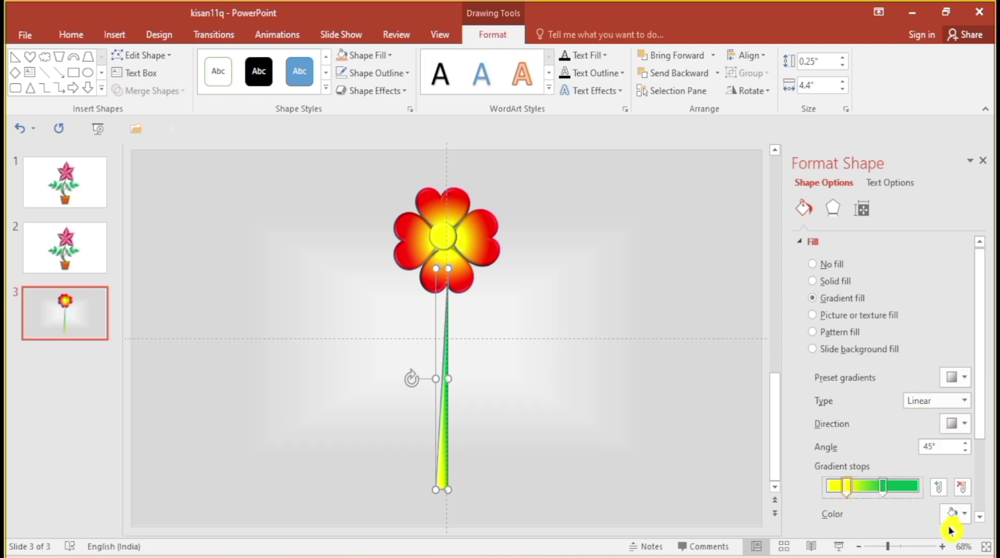
pyautogui.click(963, 514)
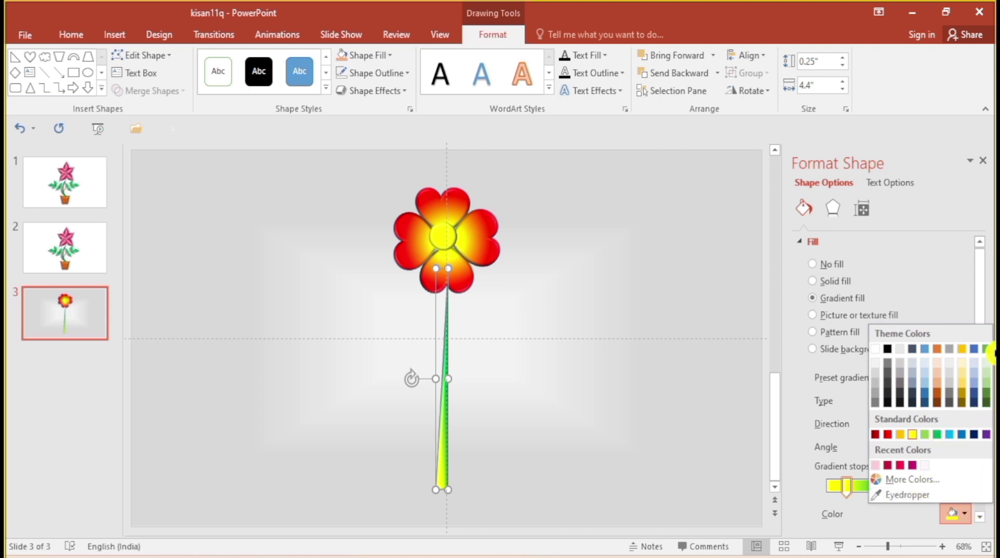
pyautogui.click(986, 349)
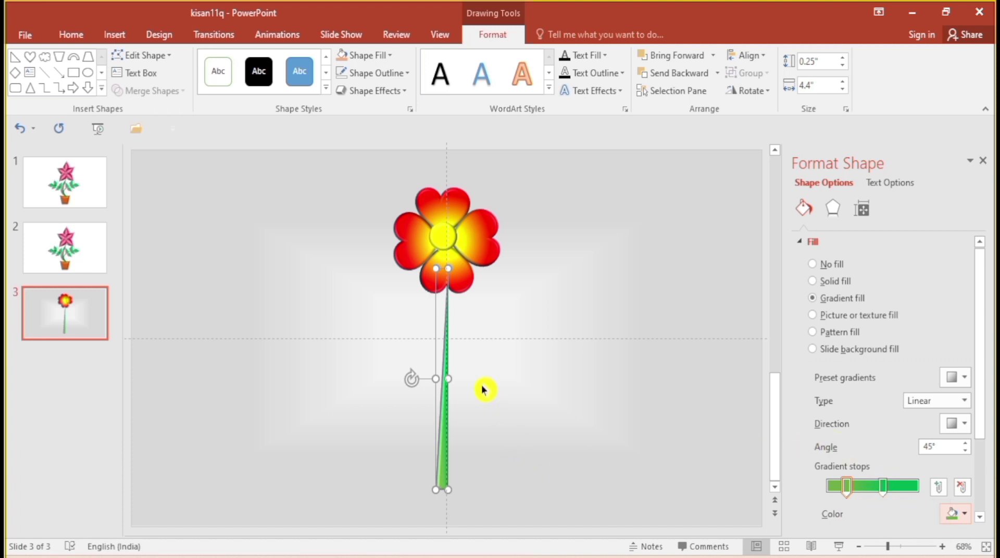
pyautogui.moveTo(448, 470); pyautogui.dragTo(448, 453)
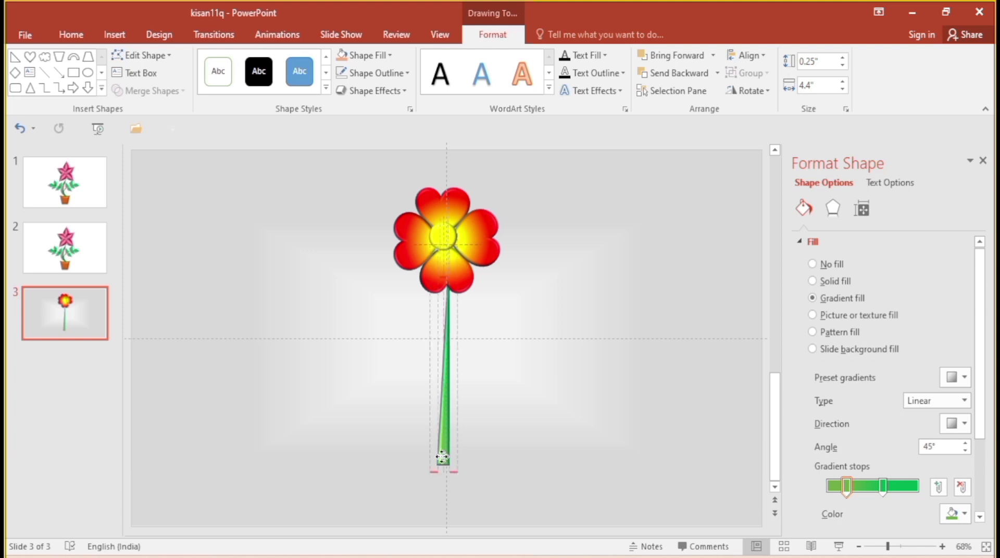
pyautogui.moveTo(442, 462); pyautogui.dragTo(441, 456)
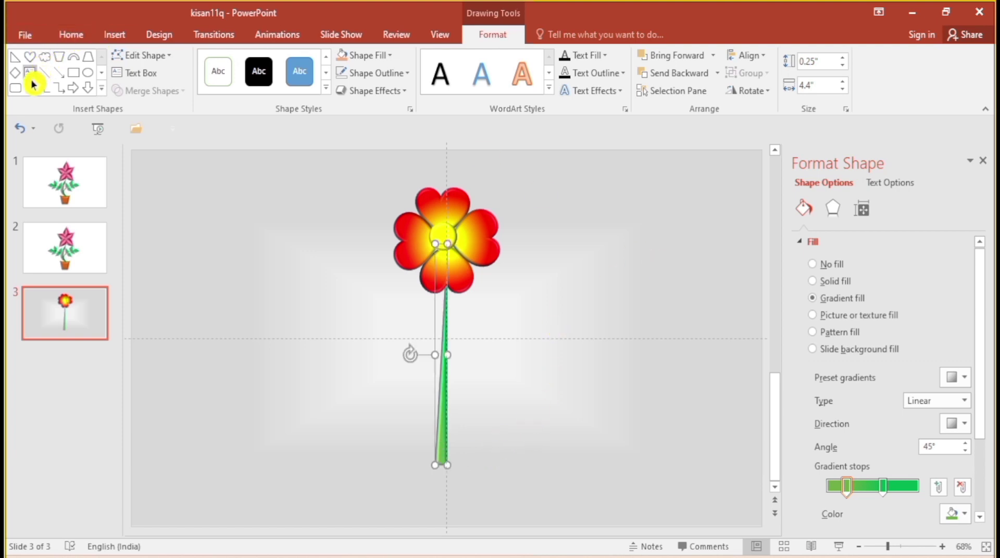
# - Draw a diamond, edit its points into a curved leaf, and tilt it counter-clockwise
pyautogui.click(15, 73)
pyautogui.moveTo(584, 223); pyautogui.dragTo(646, 286)
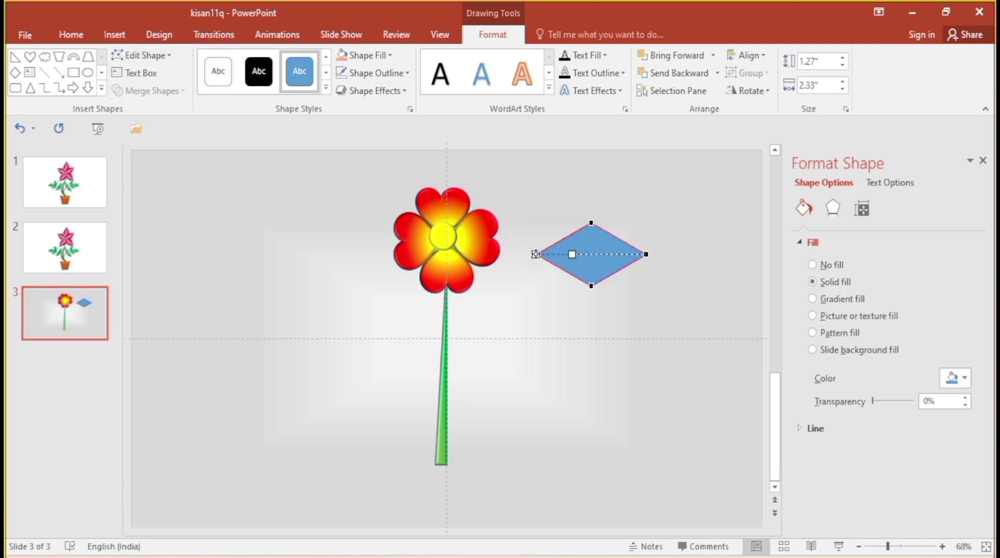
pyautogui.moveTo(571, 254); pyautogui.dragTo(571, 255)
pyautogui.moveTo(577, 312); pyautogui.dragTo(578, 320)
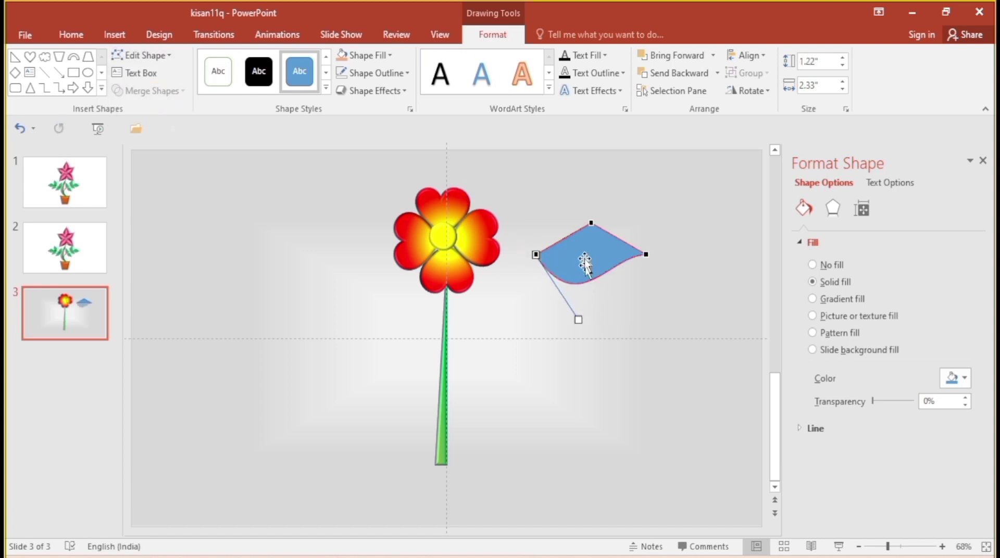
pyautogui.moveTo(584, 224)
pyautogui.mouseDown()
pyautogui.moveTo(571, 255)
pyautogui.moveTo(584, 197)
pyautogui.mouseUp()
pyautogui.moveTo(587, 256); pyautogui.dragTo(526, 418)
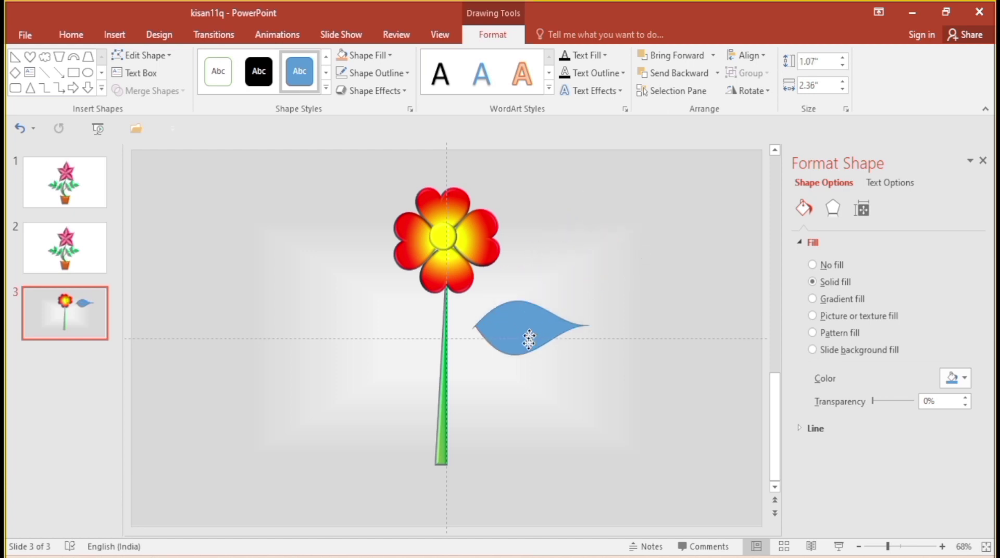
pyautogui.moveTo(501, 380); pyautogui.dragTo(465, 376)
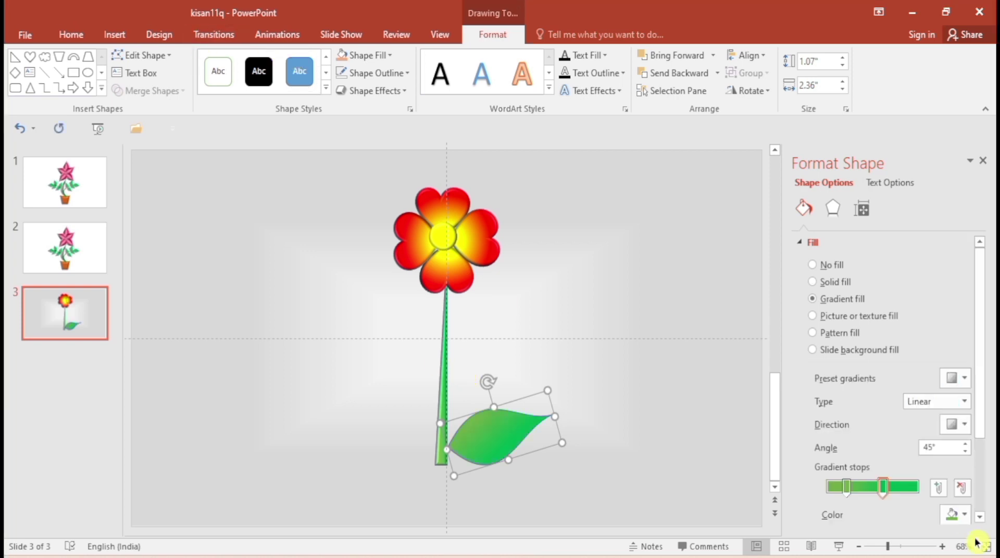
# - Give the leaf a lighter green gradient and shrink it to 0.74" × 1.57" against the stem
pyautogui.click(963, 514)
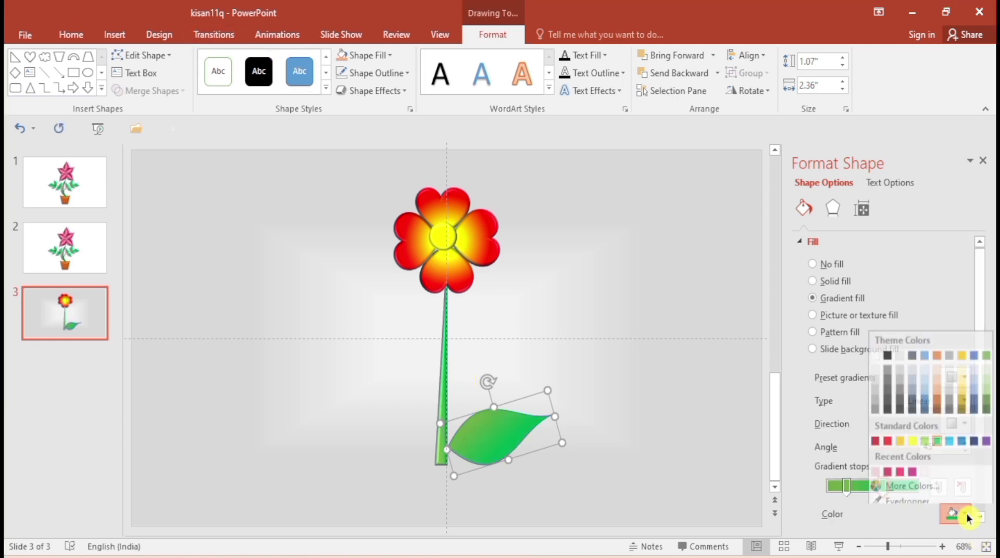
pyautogui.click(924, 433)
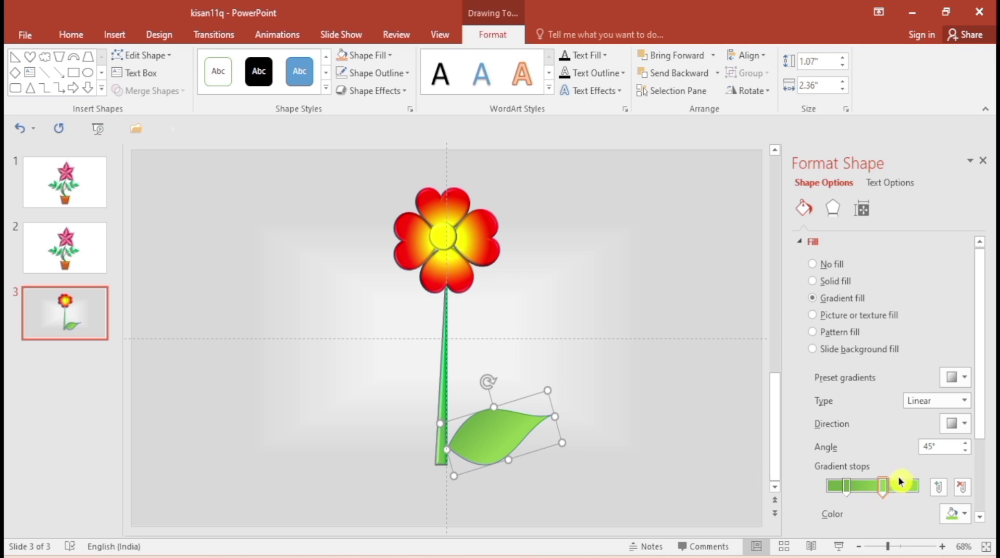
pyautogui.moveTo(520, 457); pyautogui.dragTo(510, 462)
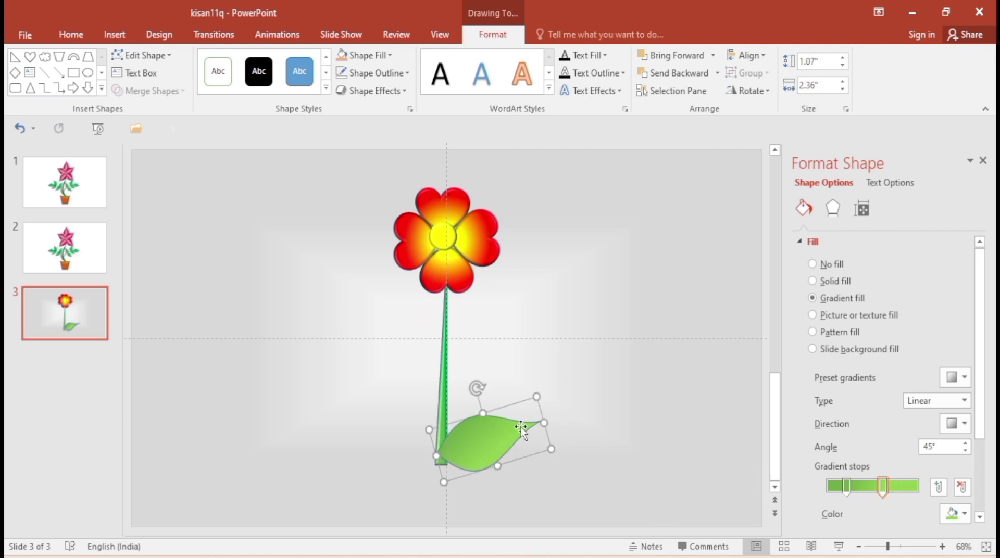
pyautogui.moveTo(545, 422); pyautogui.dragTo(508, 434)
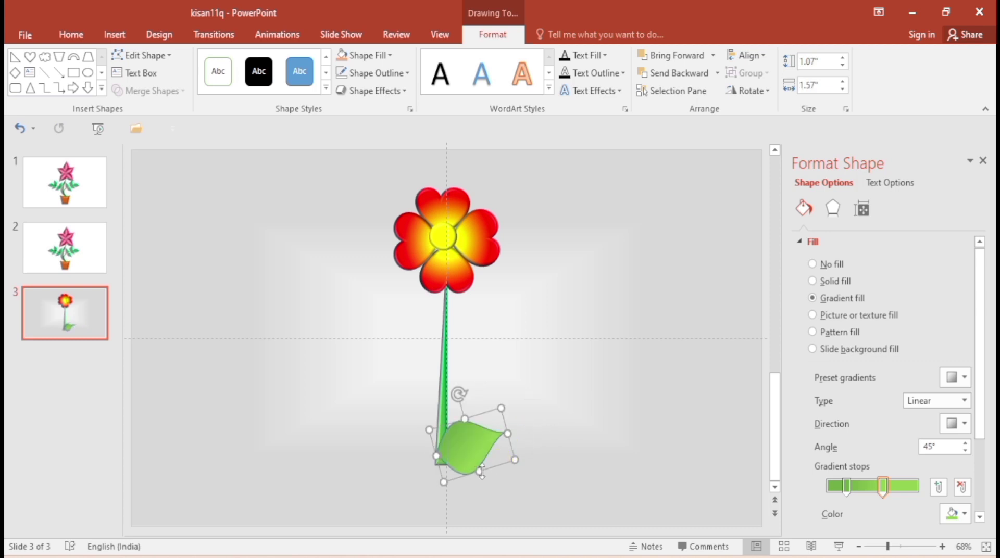
pyautogui.moveTo(481, 472); pyautogui.dragTo(475, 416)
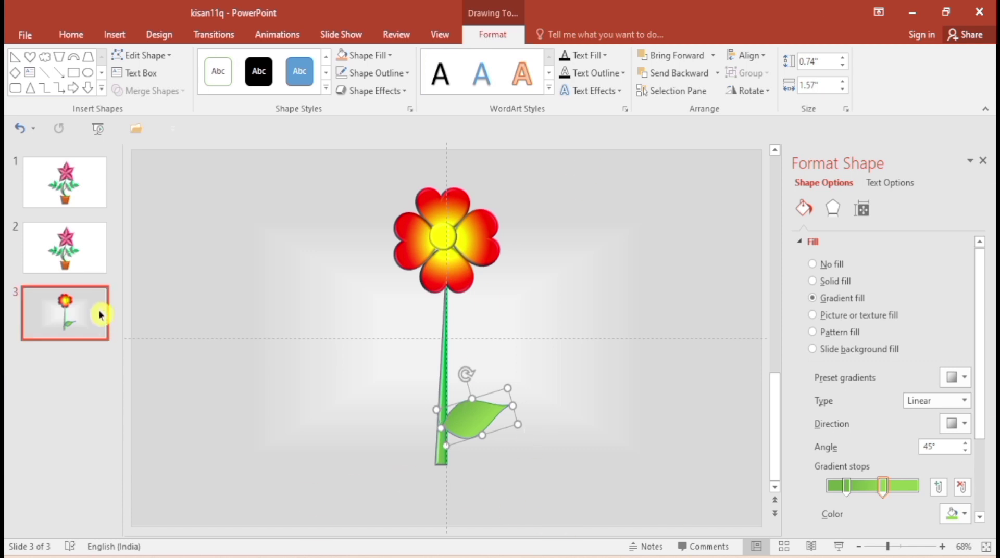
# - Duplicate the leaf, rotate and shrink the copy, and set it on the stem's left
pyautogui.hotkey('ctrl', 'd')
pyautogui.moveTo(484, 427)
pyautogui.mouseDown()
pyautogui.moveTo(354, 359)
pyautogui.moveTo(323, 379)
pyautogui.mouseUp()
pyautogui.moveTo(365, 409); pyautogui.dragTo(414, 411)
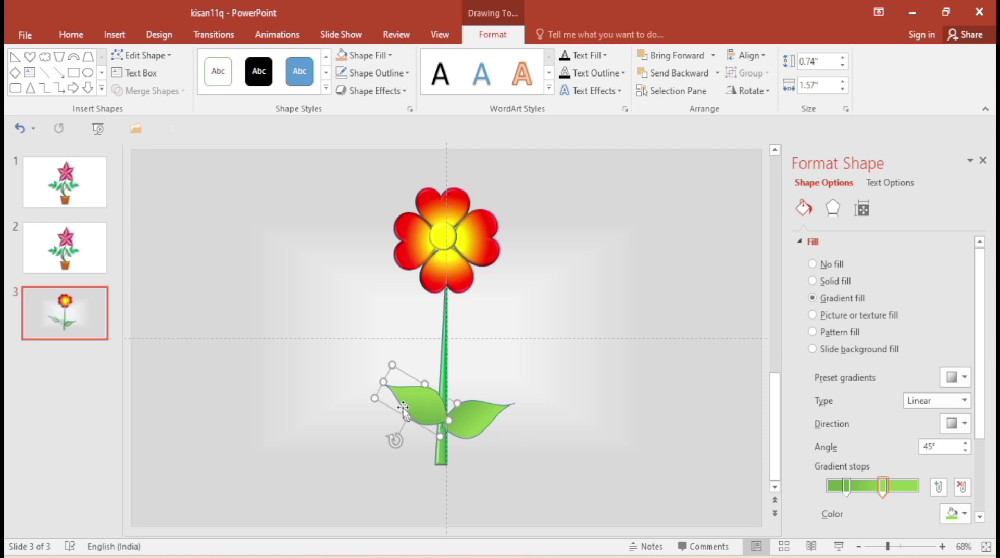
pyautogui.moveTo(371, 379); pyautogui.dragTo(386, 383)
pyautogui.moveTo(427, 407); pyautogui.dragTo(427, 415)
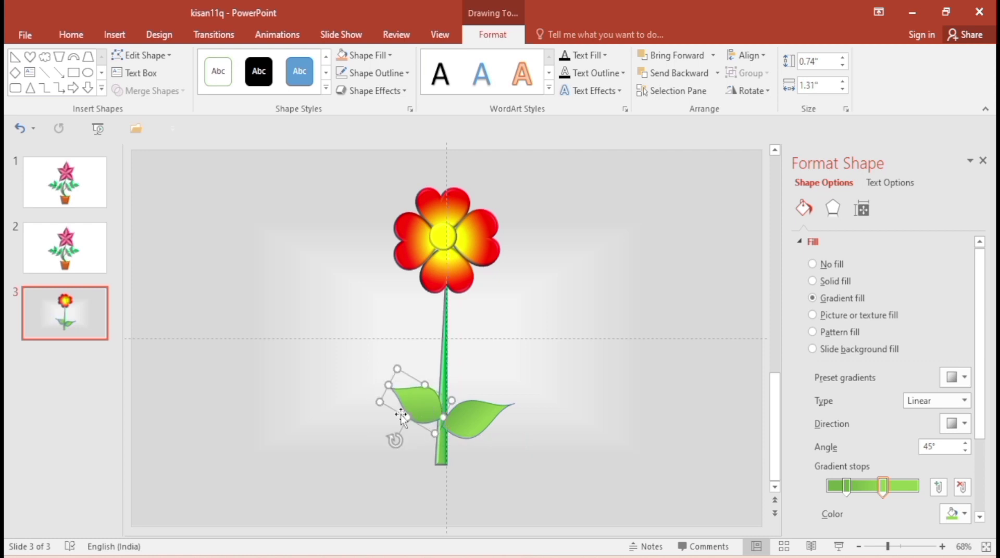
# - Add a pair of smaller 0.48" × 0.96" leaves higher up and copy the stem
pyautogui.moveTo(411, 403)
pyautogui.keyDown('ctrl'); pyautogui.mouseDown()
pyautogui.moveTo(358, 380)
pyautogui.moveTo(489, 329)
pyautogui.mouseUp(); pyautogui.keyUp('ctrl')
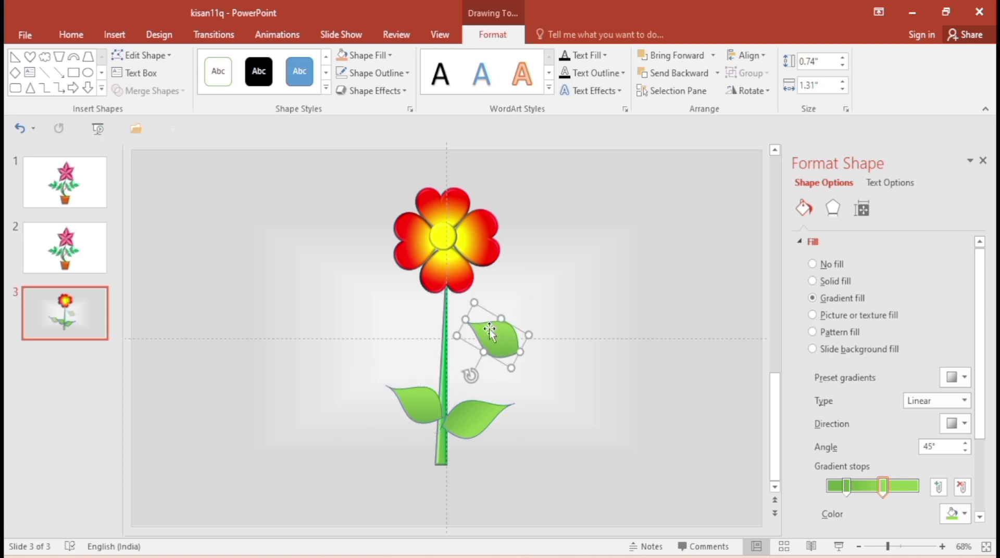
pyautogui.moveTo(469, 375)
pyautogui.mouseDown()
pyautogui.moveTo(461, 329)
pyautogui.moveTo(462, 344)
pyautogui.mouseUp()
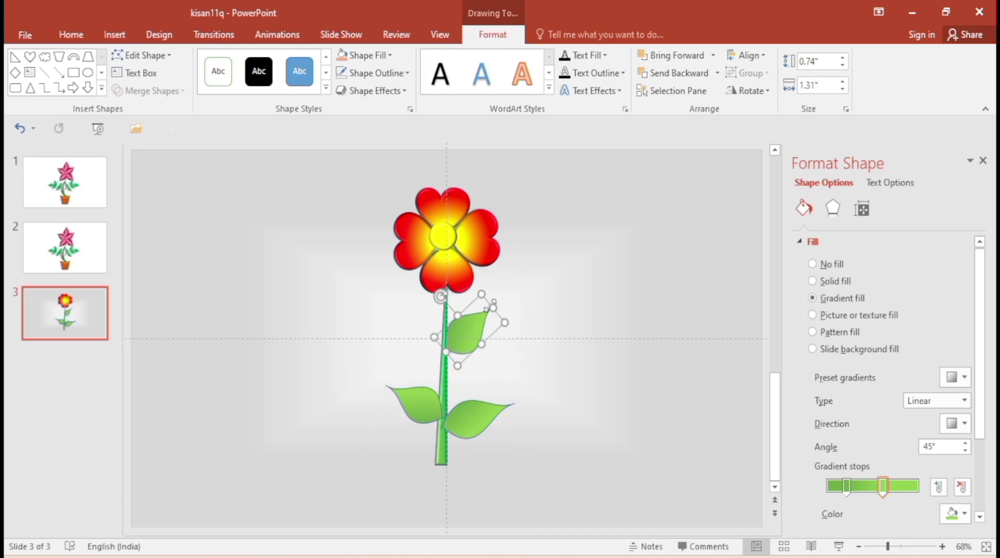
pyautogui.moveTo(490, 305); pyautogui.dragTo(471, 341)
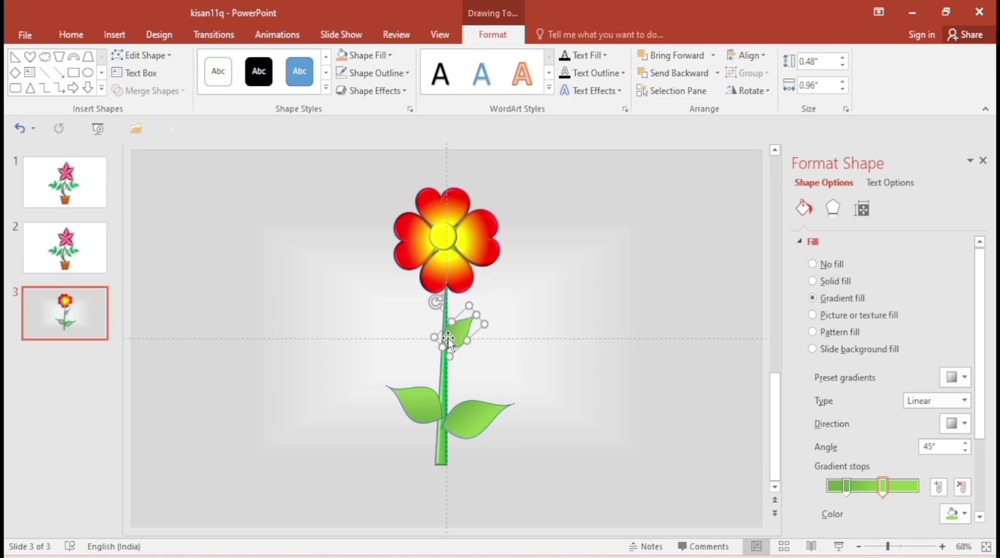
pyautogui.hotkey('ctrl', 'v')
pyautogui.moveTo(487, 290)
pyautogui.mouseDown()
pyautogui.moveTo(286, 308)
pyautogui.moveTo(268, 353)
pyautogui.moveTo(440, 334)
pyautogui.mouseUp()
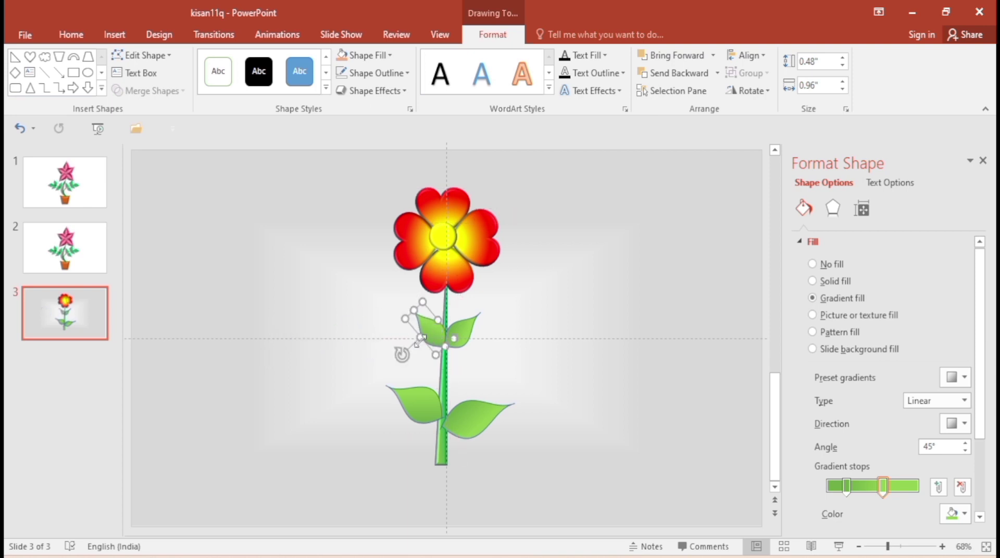
pyautogui.moveTo(457, 370)
pyautogui.mouseDown()
pyautogui.moveTo(549, 370)
pyautogui.moveTo(591, 326)
pyautogui.moveTo(585, 299)
pyautogui.mouseUp()
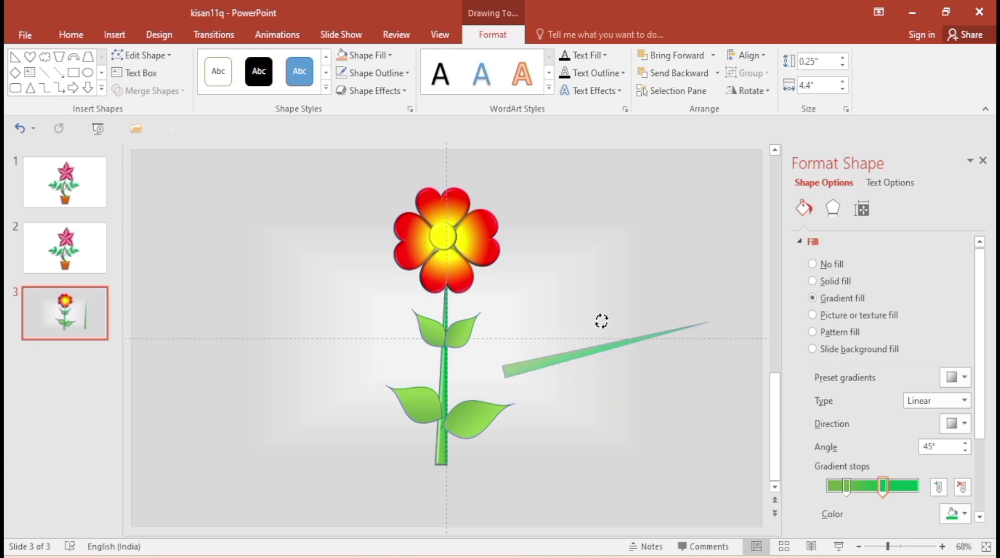
# - Tilt the stem copy up-right, join it to the main stem, and shorten it
pyautogui.moveTo(600, 342)
pyautogui.mouseDown()
pyautogui.moveTo(528, 394)
pyautogui.moveTo(523, 338)
pyautogui.mouseUp()
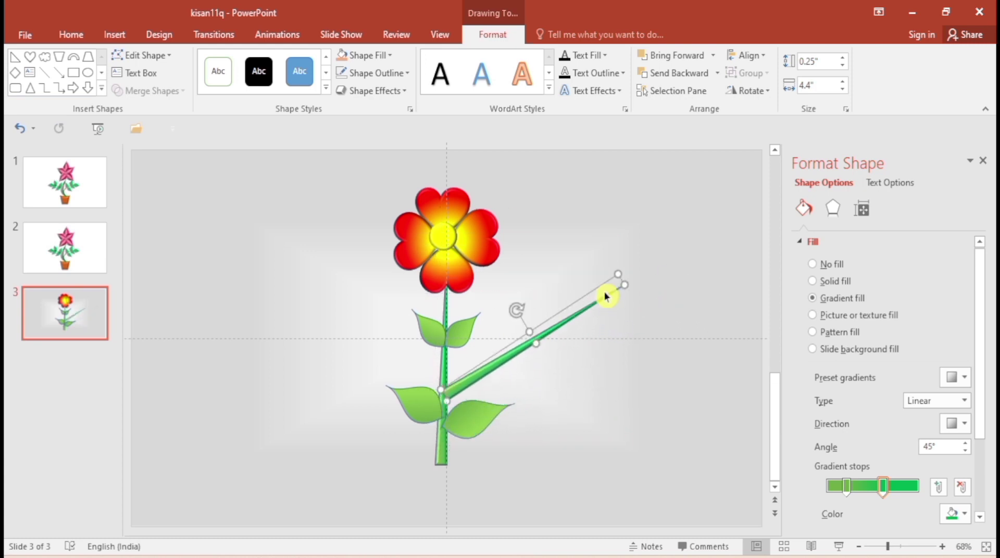
pyautogui.moveTo(514, 308); pyautogui.dragTo(508, 317)
pyautogui.moveTo(524, 356); pyautogui.dragTo(497, 351)
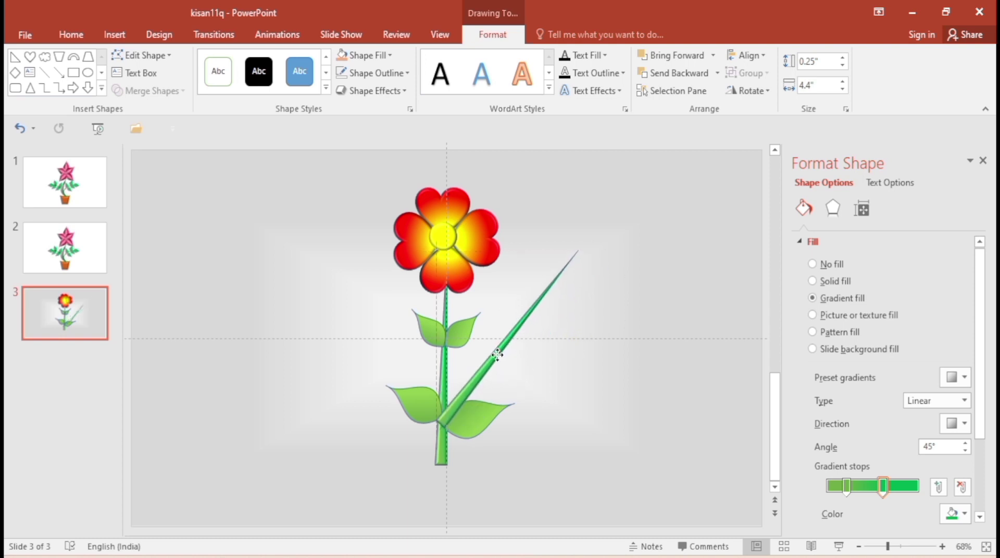
pyautogui.moveTo(568, 241); pyautogui.dragTo(536, 287)
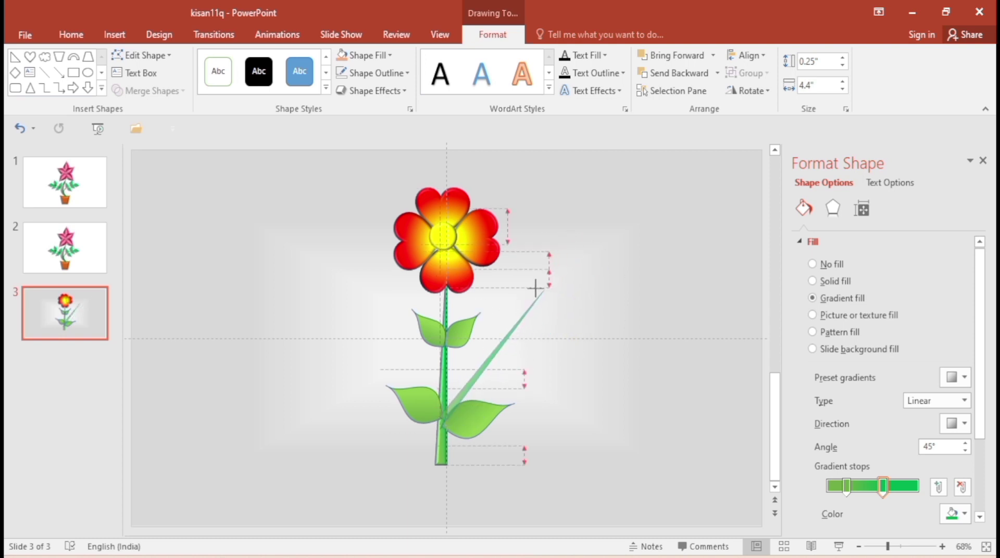
# - Copy the flower head, shrink it, and place it atop the right diagonal branch
pyautogui.click(475, 241)
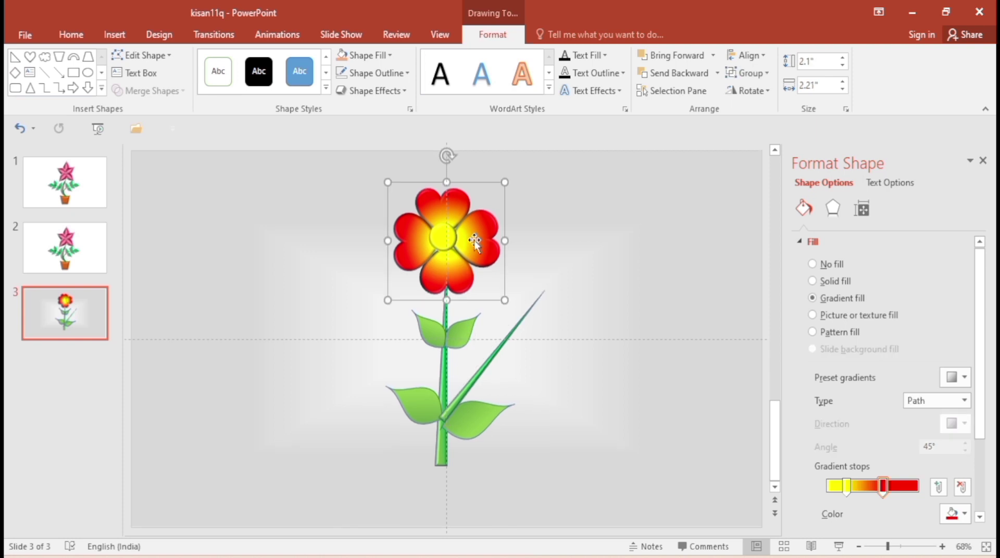
pyautogui.keyDown('ctrl'); pyautogui.moveTo(475, 241); pyautogui.dragTo(644, 237); pyautogui.keyUp('ctrl')
pyautogui.moveTo(576, 202); pyautogui.dragTo(603, 229)
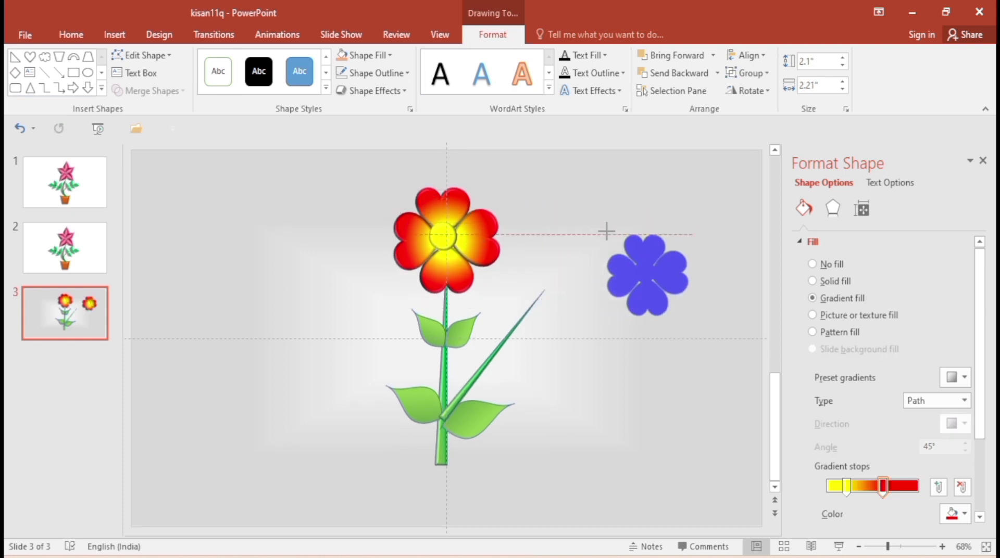
pyautogui.moveTo(642, 273); pyautogui.dragTo(546, 286)
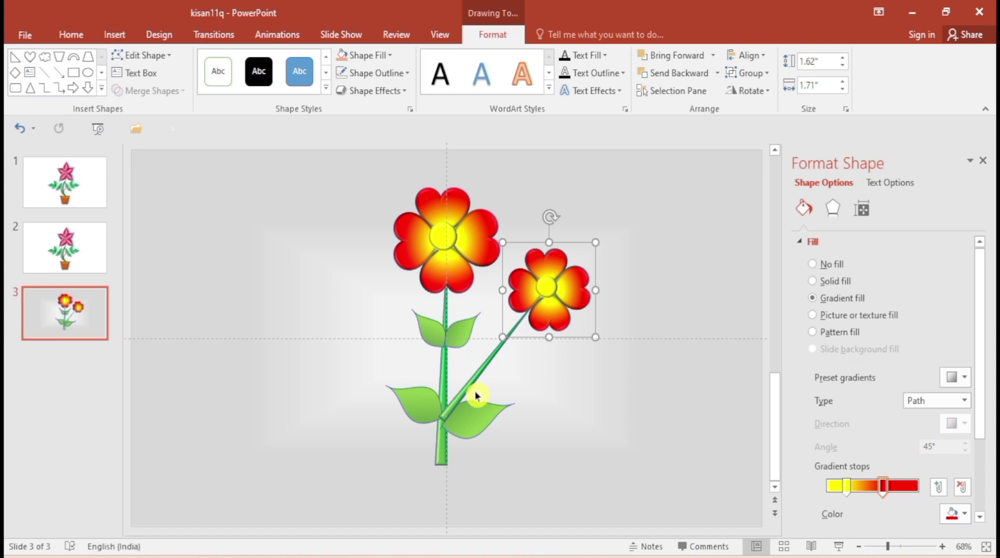
# - Copy the branch leaning left and top it with another small flower copy
pyautogui.moveTo(480, 363)
pyautogui.mouseDown()
pyautogui.moveTo(486, 367)
pyautogui.moveTo(297, 379)
pyautogui.mouseUp()
pyautogui.moveTo(290, 338)
pyautogui.mouseDown()
pyautogui.moveTo(307, 371)
pyautogui.moveTo(408, 356)
pyautogui.mouseUp()
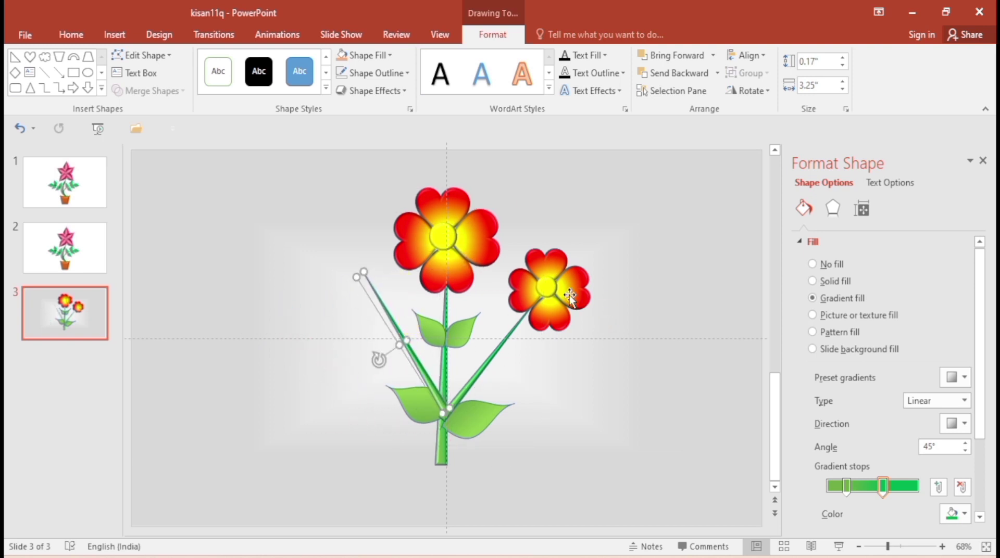
pyautogui.moveTo(576, 297); pyautogui.dragTo(375, 270)
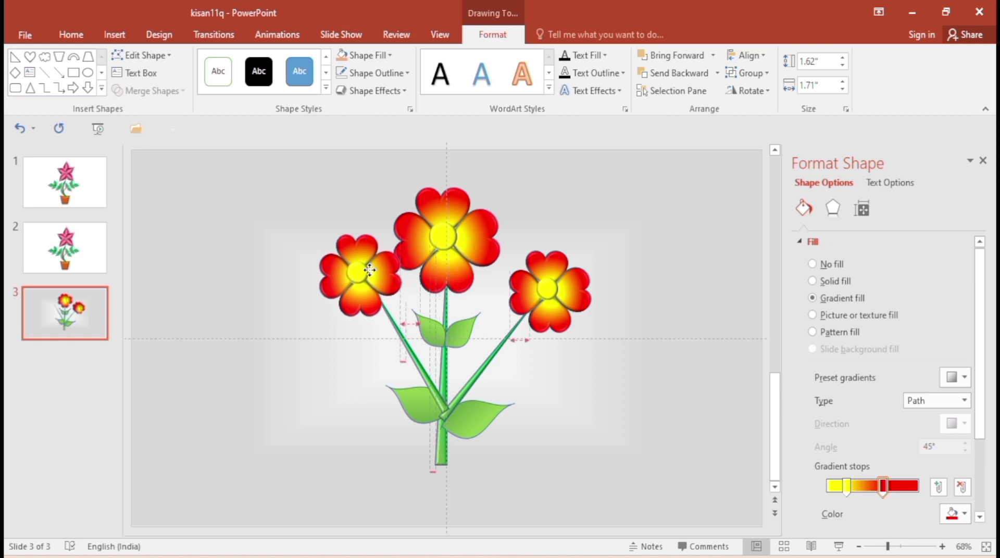
pyautogui.moveTo(376, 270); pyautogui.dragTo(368, 277)
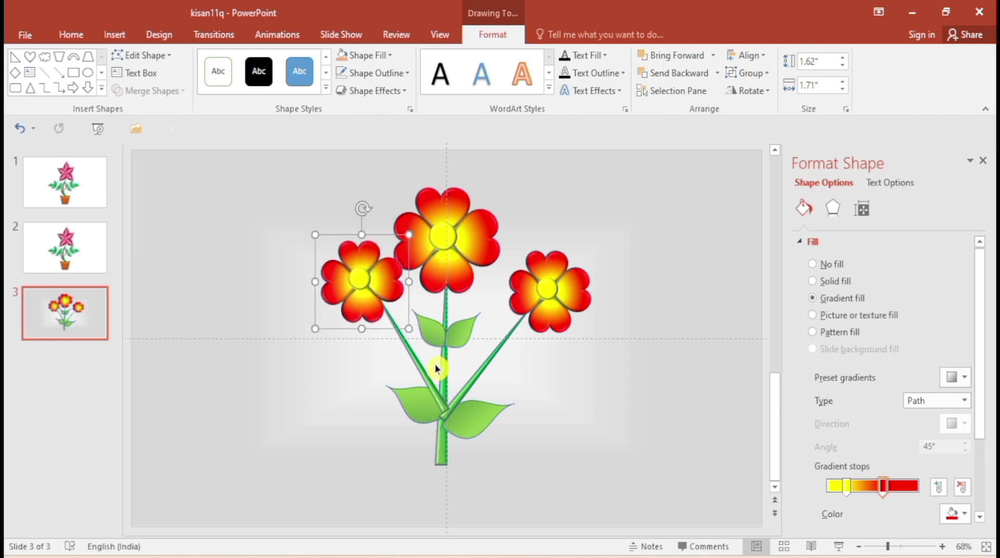
# - Copy a leaf onto a branch stem and rotate it into place
pyautogui.click(460, 334)
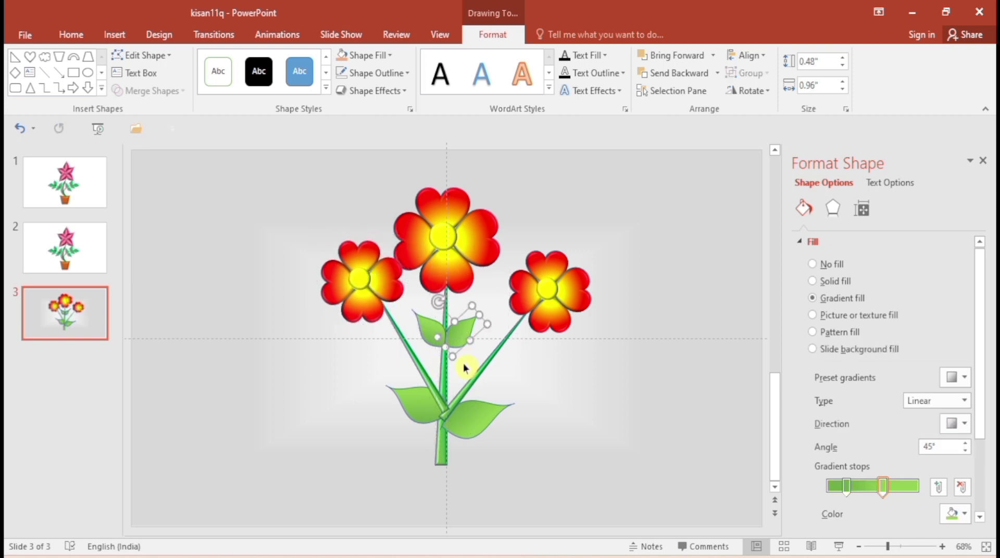
pyautogui.moveTo(457, 329)
pyautogui.mouseDown()
pyautogui.moveTo(501, 348)
pyautogui.moveTo(492, 322)
pyautogui.moveTo(467, 320)
pyautogui.moveTo(454, 339)
pyautogui.moveTo(334, 344)
pyautogui.moveTo(345, 357)
pyautogui.moveTo(384, 359)
pyautogui.moveTo(402, 323)
pyautogui.mouseUp()
pyautogui.moveTo(408, 367)
pyautogui.mouseDown()
pyautogui.moveTo(397, 331)
pyautogui.moveTo(431, 362)
pyautogui.moveTo(415, 283)
pyautogui.moveTo(404, 330)
pyautogui.mouseUp()
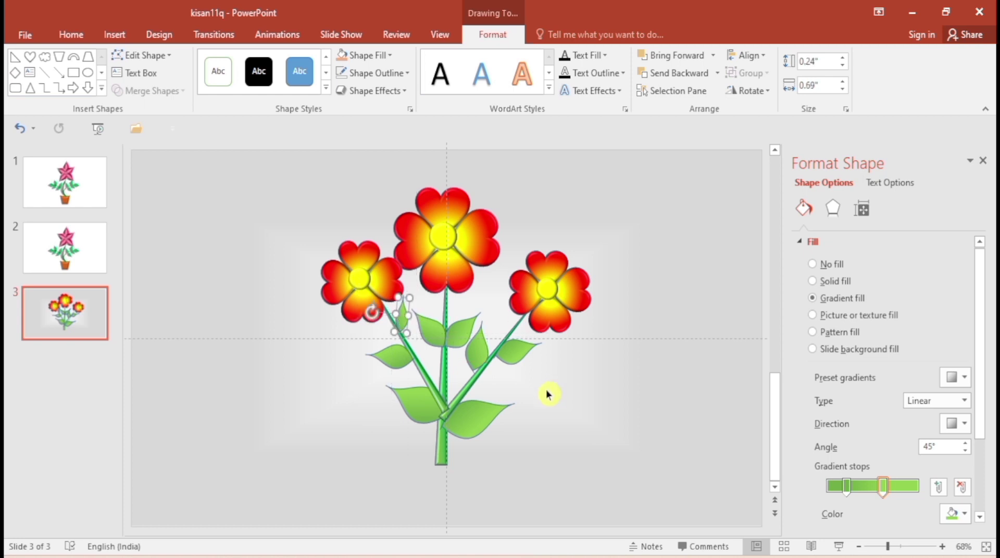
# - Send the right and left branch stems to the back
pyautogui.click(468, 370)
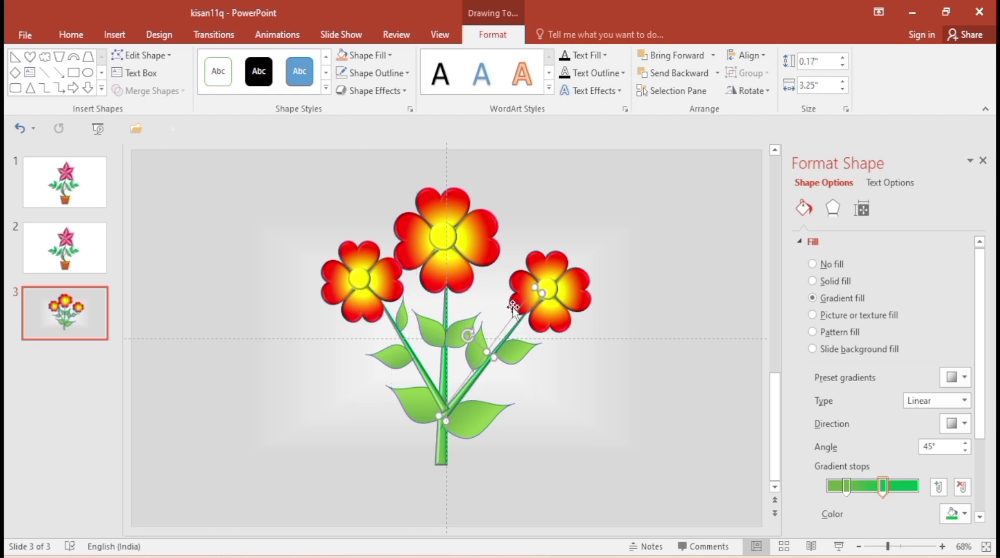
pyautogui.click(717, 73)
pyautogui.click(717, 110)
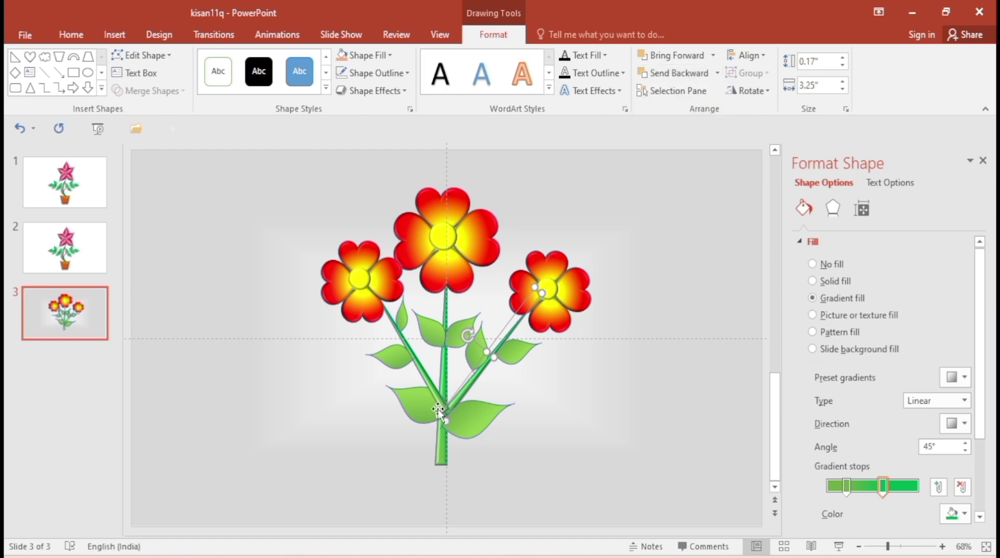
pyautogui.click(436, 398)
pyautogui.click(717, 73)
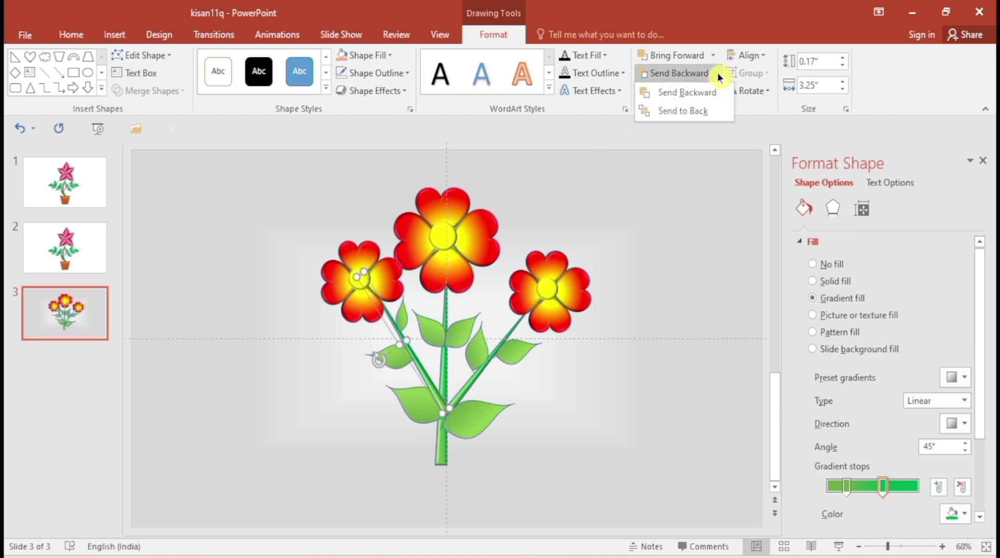
pyautogui.click(699, 113)
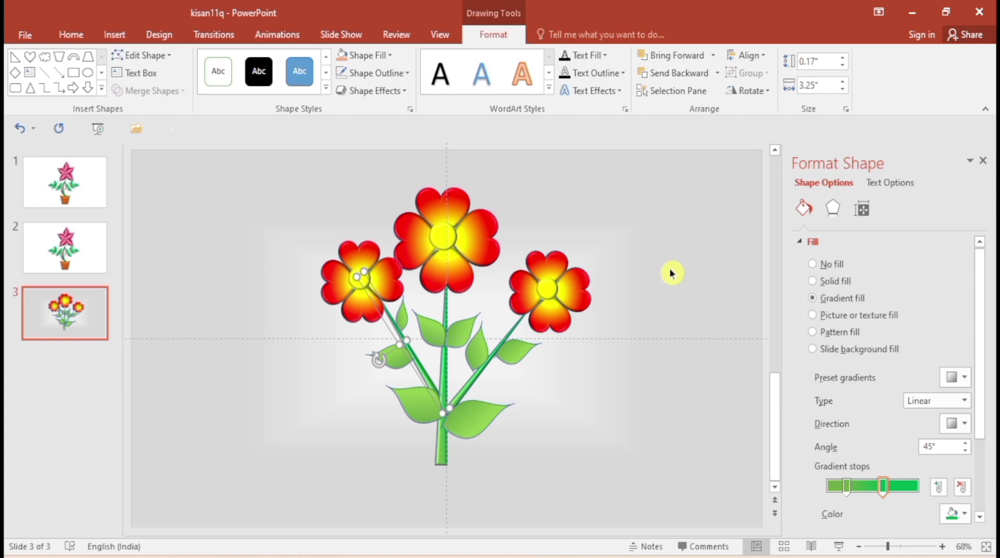
# - Rotate the lower-right leaf further right and send both lower leaves to the back
pyautogui.click(468, 439)
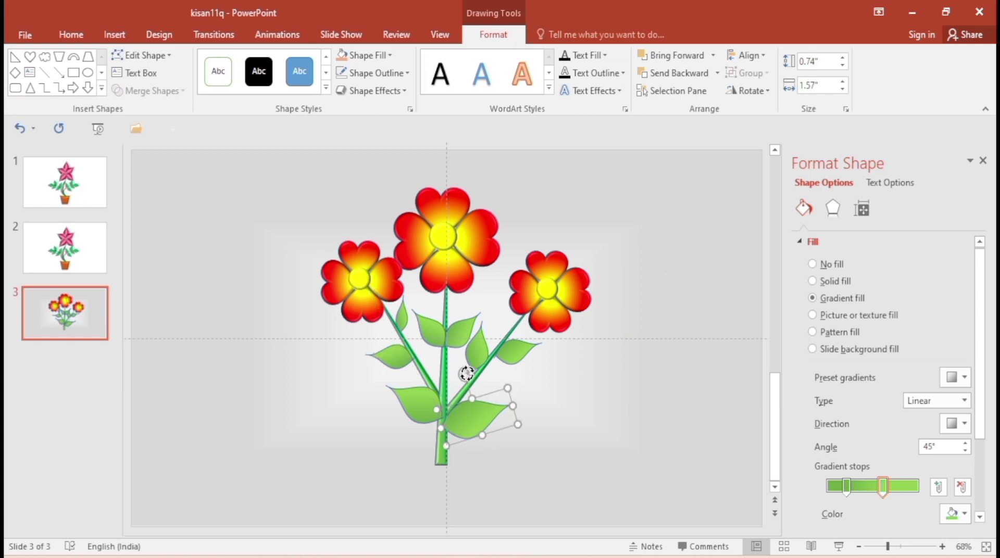
pyautogui.moveTo(467, 374); pyautogui.dragTo(475, 380)
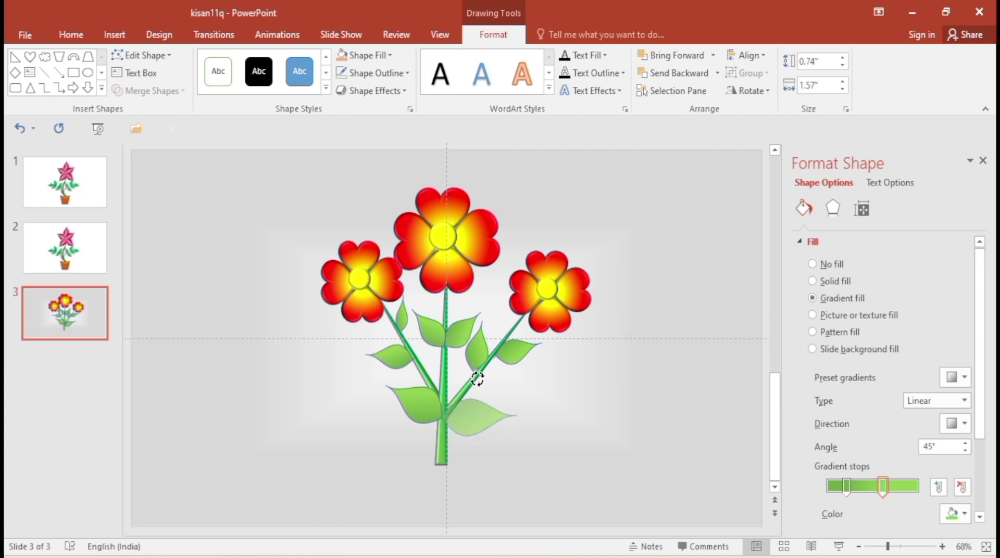
pyautogui.click(466, 415)
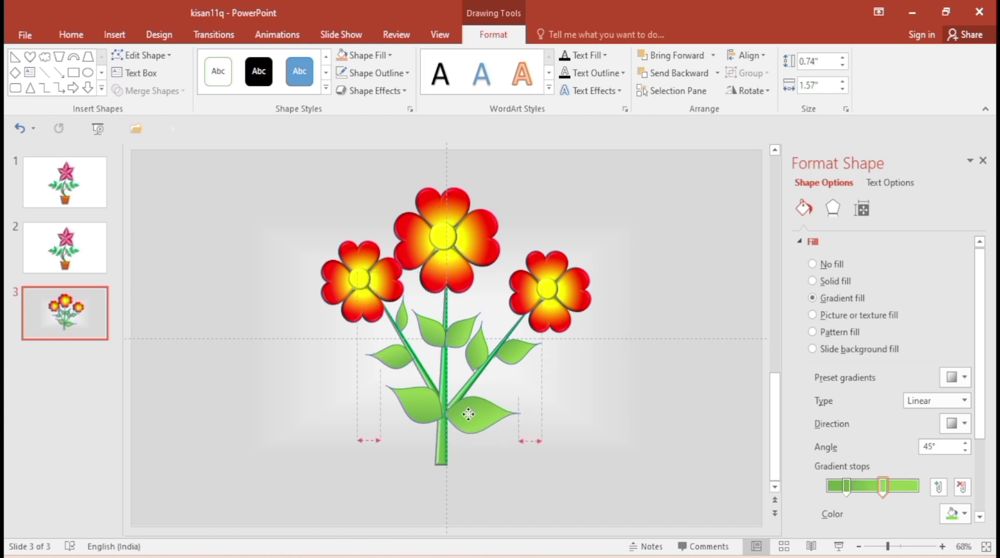
pyautogui.click(718, 76)
pyautogui.click(698, 111)
pyautogui.click(430, 395)
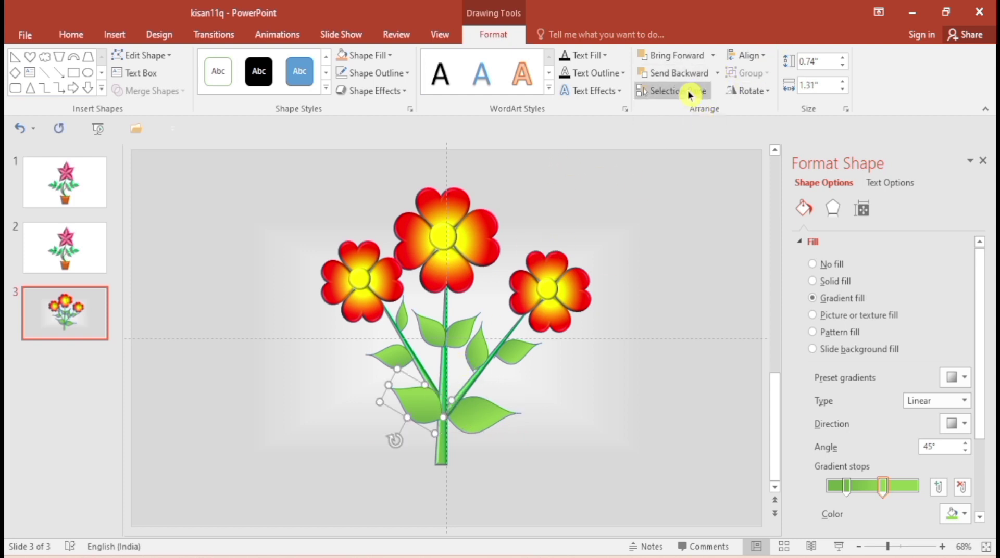
pyautogui.click(717, 73)
pyautogui.click(687, 105)
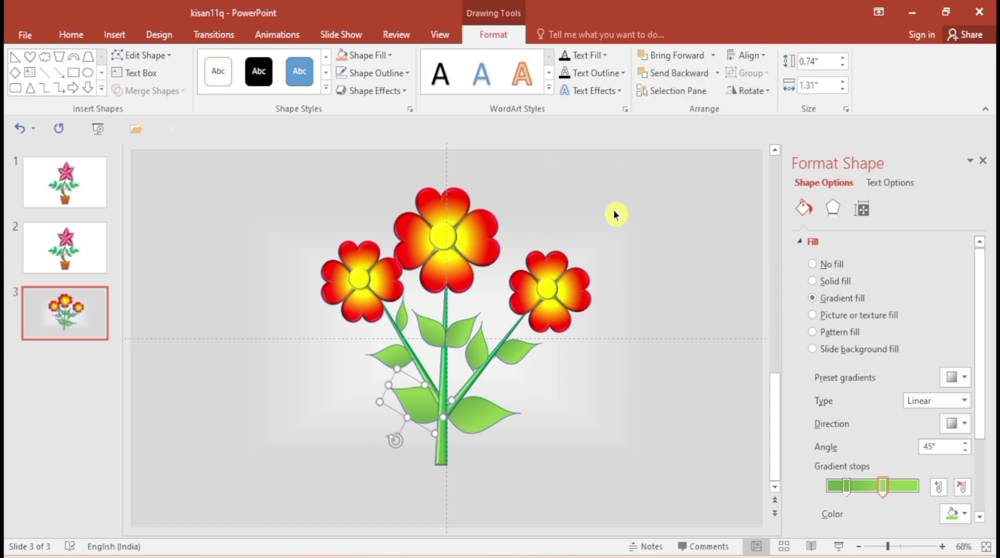
# - Draw a trapezoid pot beneath the stems and resize it under the stem
pyautogui.moveTo(478, 362); pyautogui.dragTo(442, 344)
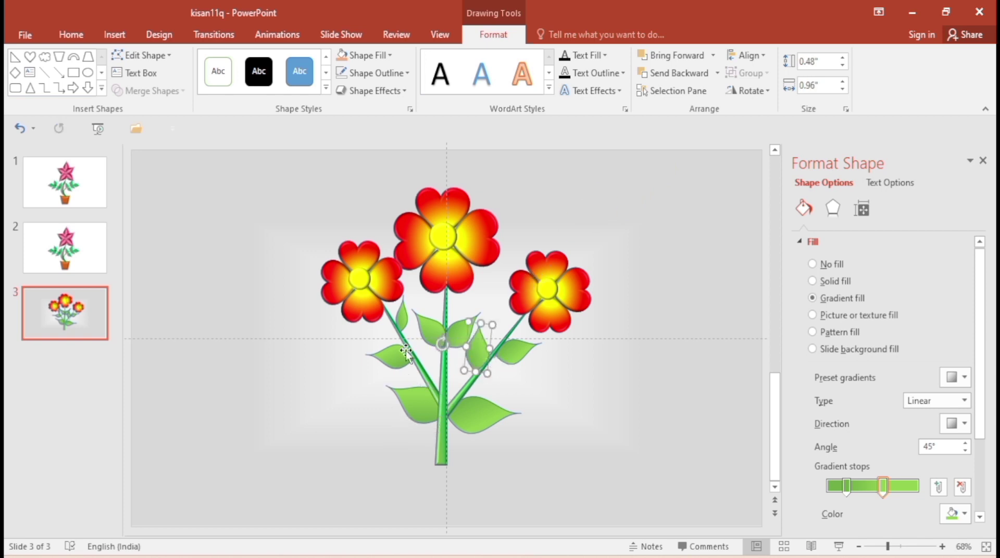
pyautogui.click(63, 76)
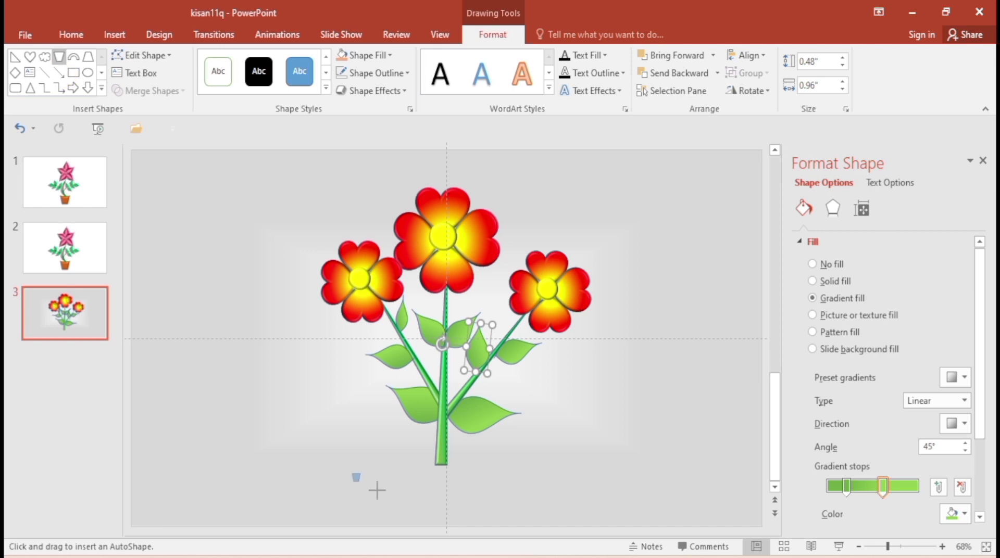
pyautogui.moveTo(349, 472)
pyautogui.mouseDown()
pyautogui.moveTo(478, 522)
pyautogui.moveTo(451, 500)
pyautogui.mouseUp()
pyautogui.moveTo(379, 479); pyautogui.dragTo(442, 483)
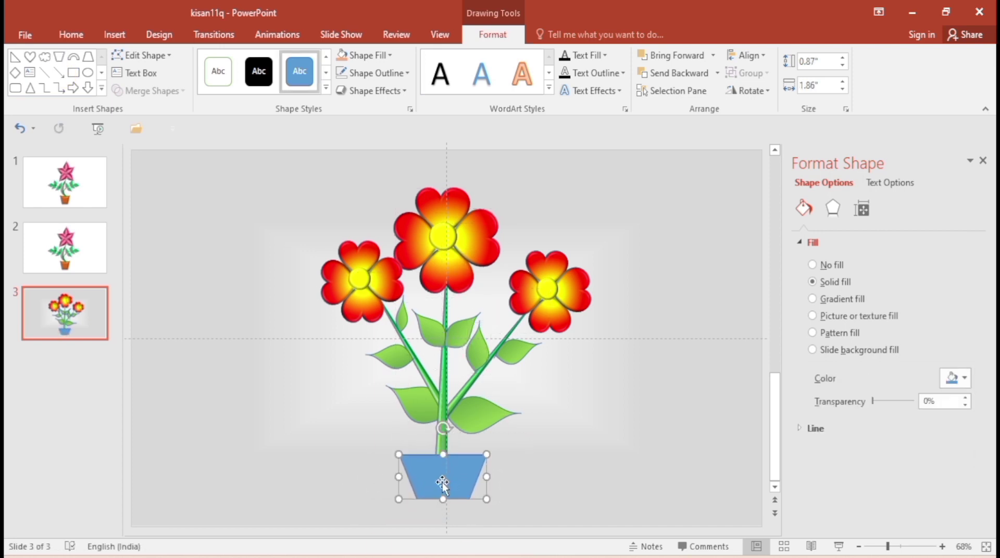
# - Fill the pot with solid standard red
pyautogui.click(814, 299)
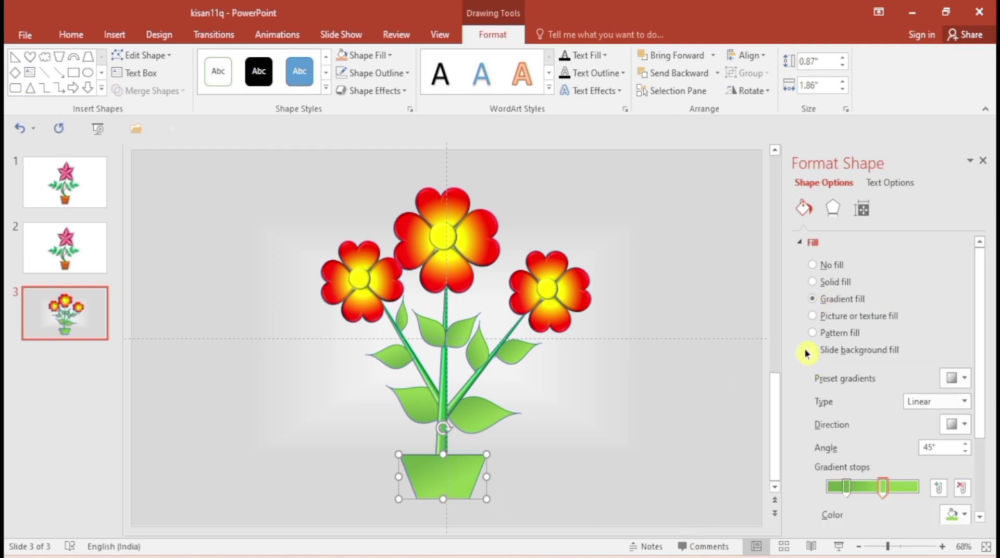
pyautogui.click(390, 56)
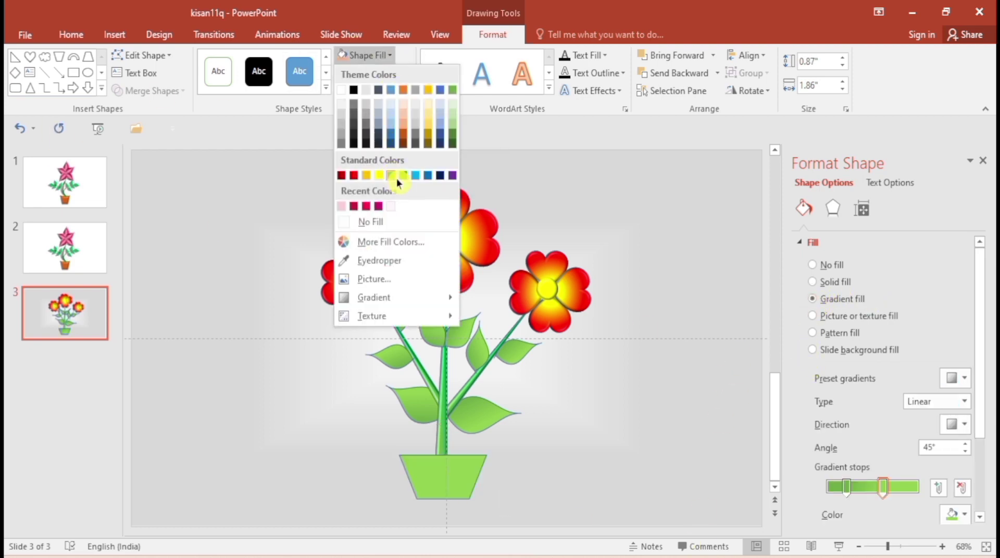
pyautogui.click(352, 176)
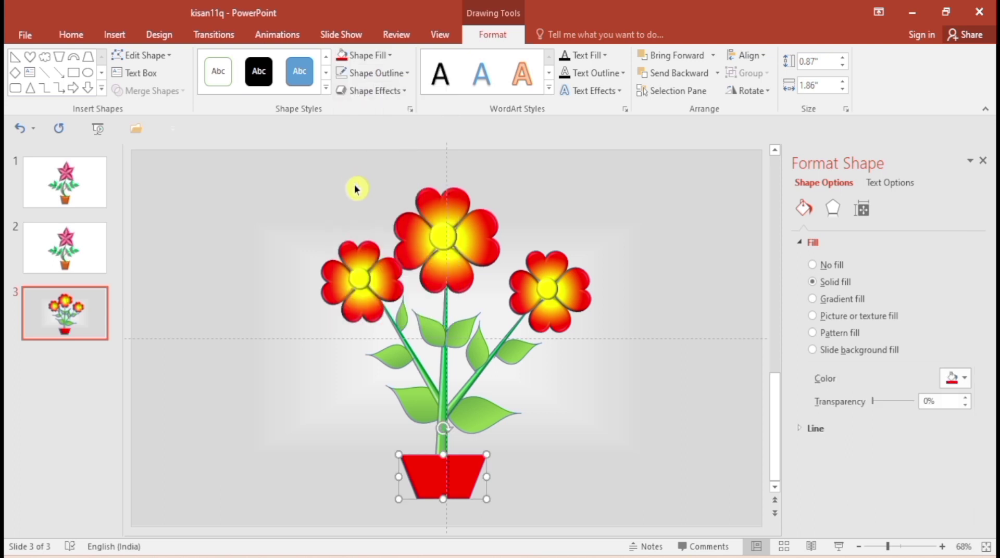
pyautogui.click(695, 293)
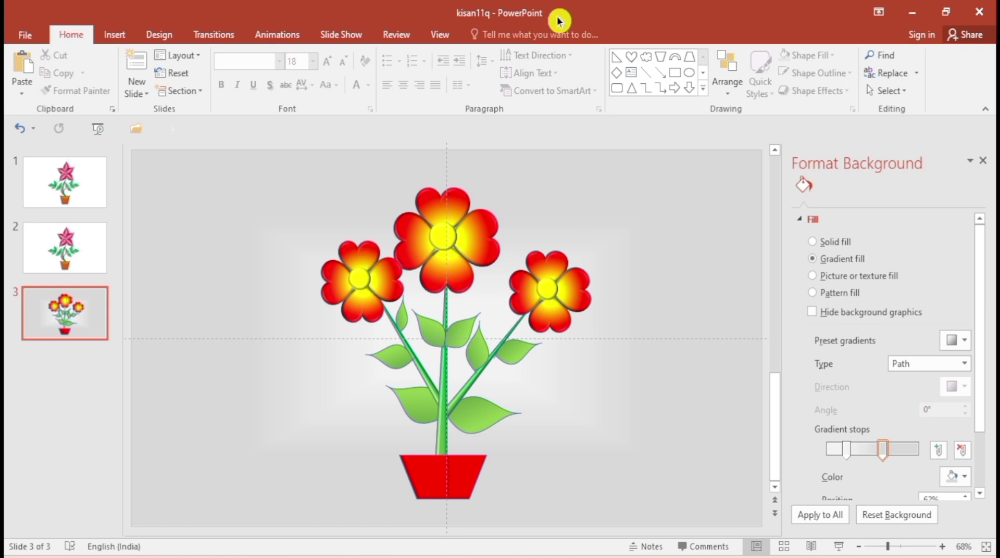
# - Draw a small oval at the top right, duplicate it with Ctrl+D, and nudge the last copy into place
pyautogui.click(113, 35)
pyautogui.click(252, 86)
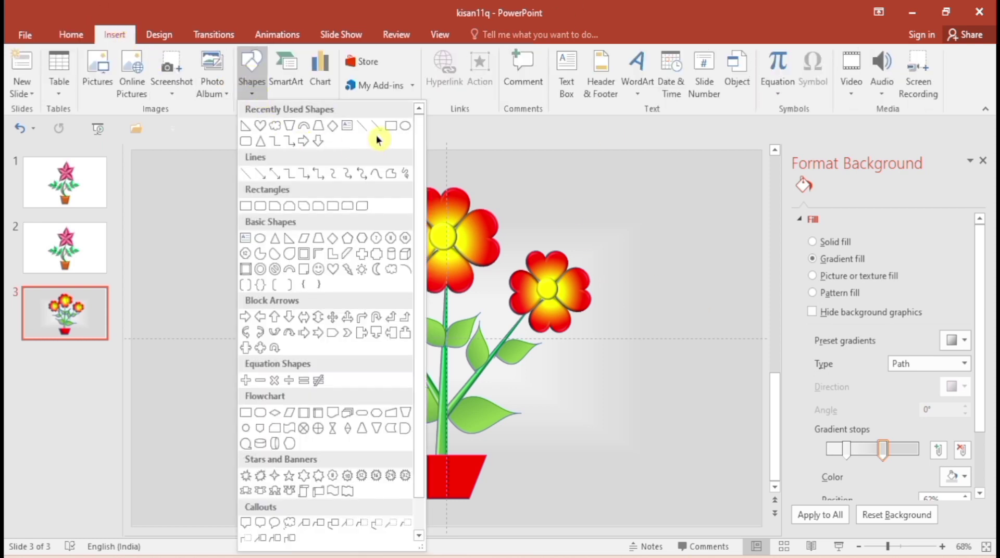
pyautogui.click(405, 126)
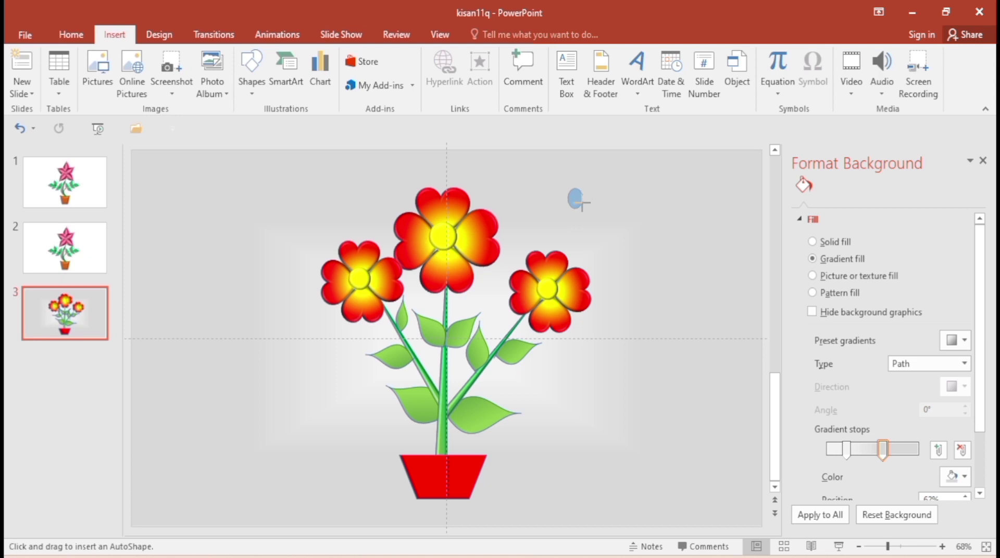
pyautogui.moveTo(581, 202); pyautogui.dragTo(583, 204)
pyautogui.hotkey('ctrl', 'd')
pyautogui.hotkey('ctrl', 'd')
pyautogui.hotkey('ctrl', 'd')
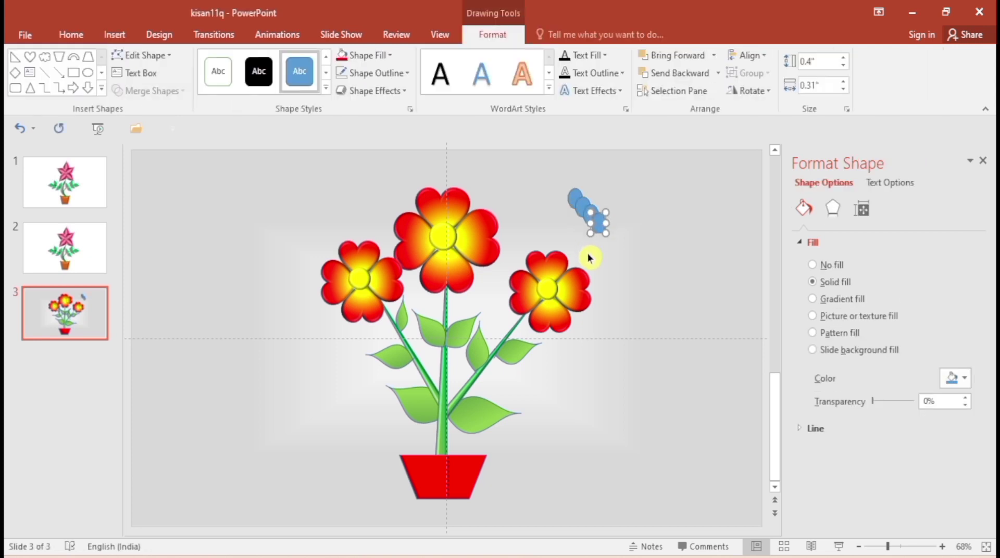
pyautogui.click(148, 56)
pyautogui.click(149, 93)
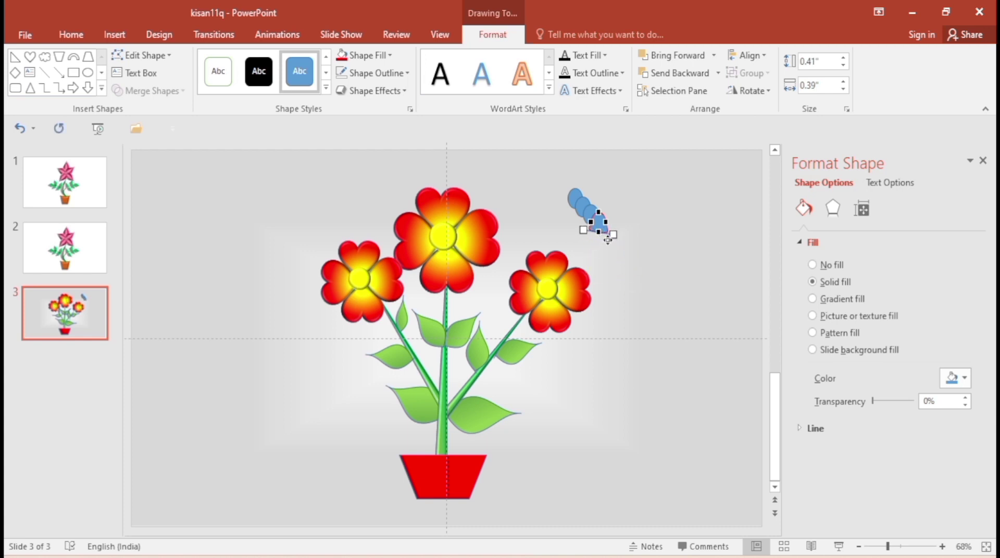
pyautogui.moveTo(607, 239); pyautogui.dragTo(609, 245)
pyautogui.click(610, 246)
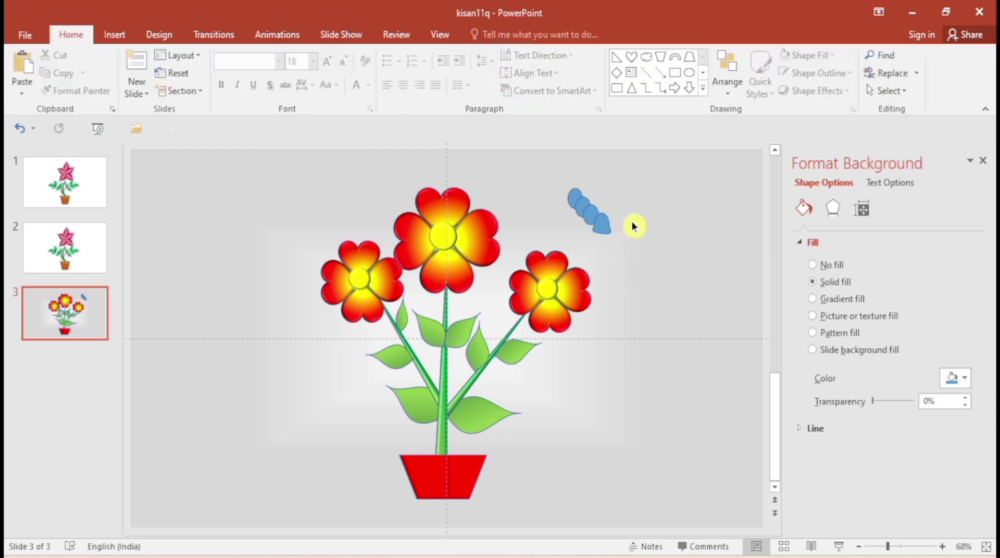
# - Draw a heart at the right, tilt it beside the ovals, and enlarge it
pyautogui.click(632, 55)
pyautogui.moveTo(642, 193); pyautogui.dragTo(676, 225)
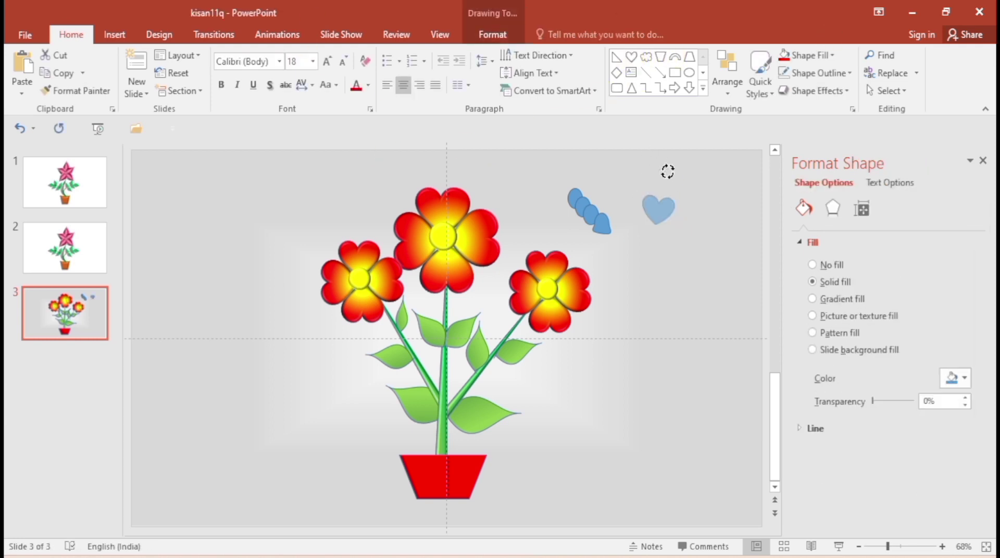
pyautogui.moveTo(668, 171)
pyautogui.mouseDown()
pyautogui.moveTo(687, 189)
pyautogui.moveTo(604, 191)
pyautogui.mouseUp()
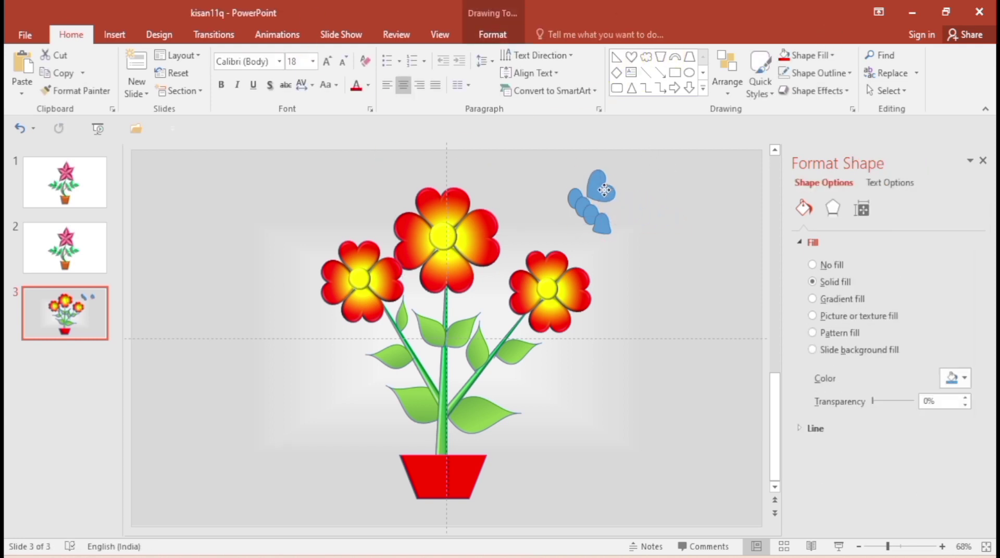
pyautogui.moveTo(605, 193); pyautogui.dragTo(671, 150)
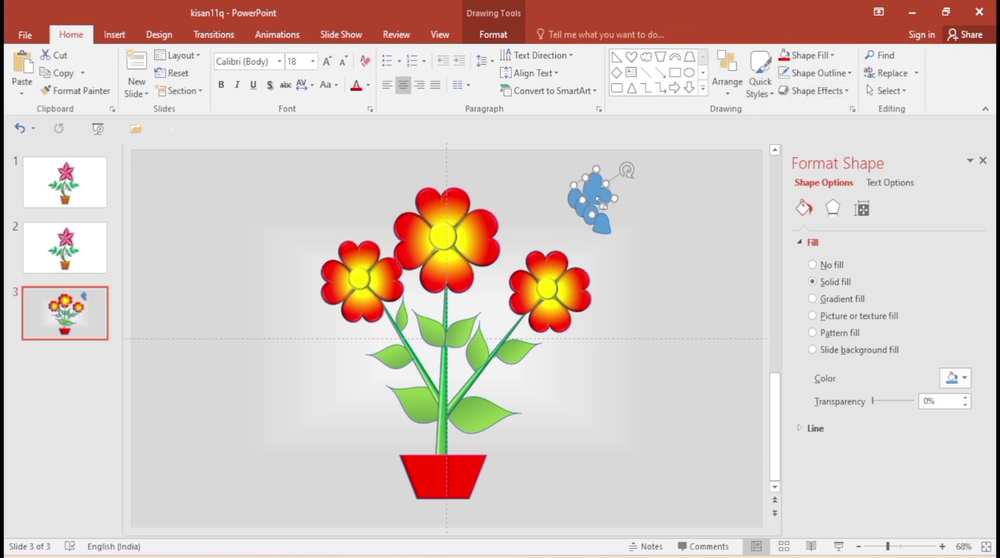
pyautogui.hotkey('ctrl', 'z')
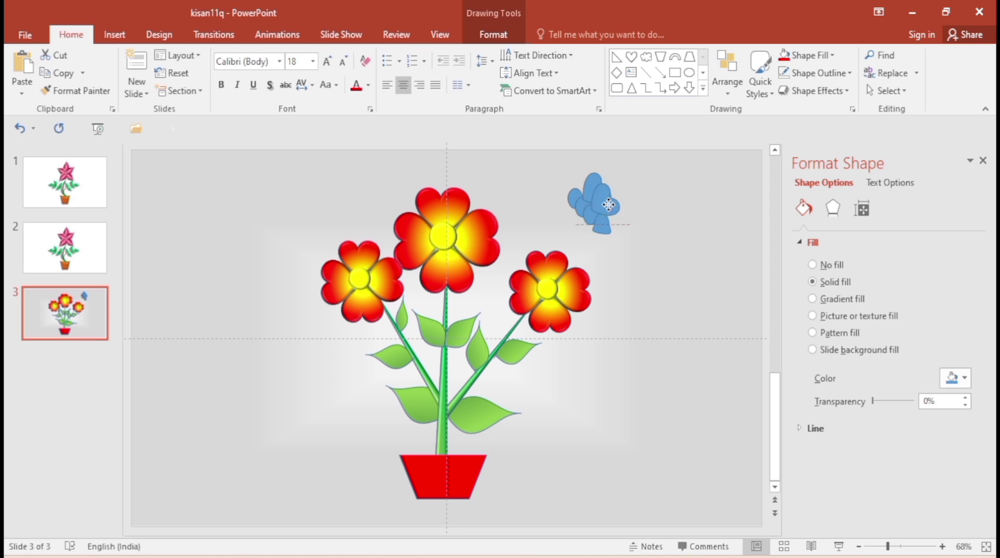
pyautogui.moveTo(604, 188)
pyautogui.mouseDown()
pyautogui.moveTo(616, 179)
pyautogui.moveTo(607, 199)
pyautogui.mouseUp()
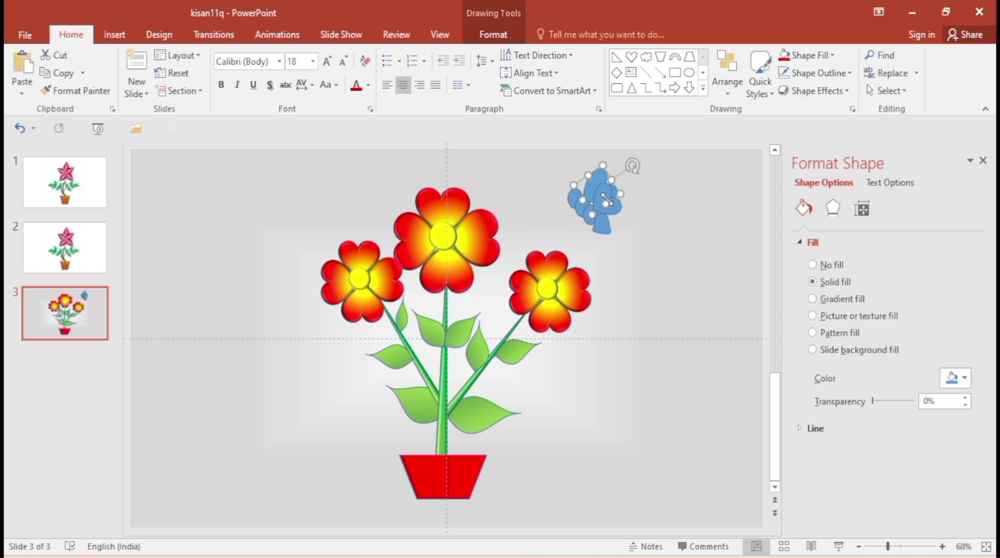
# - Reposition the blue heart and squash its height to 0.57"
pyautogui.click(632, 212)
pyautogui.click(608, 205)
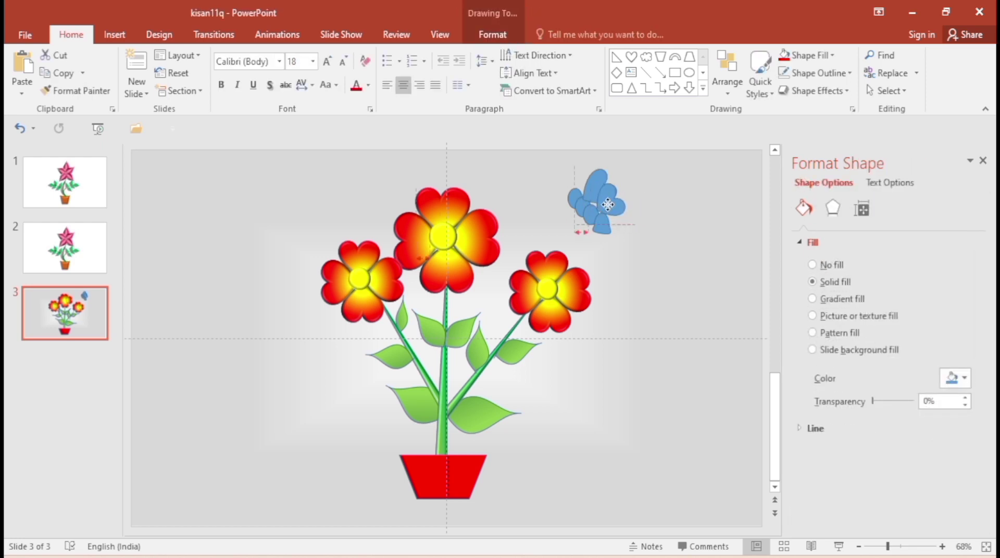
pyautogui.click(627, 210)
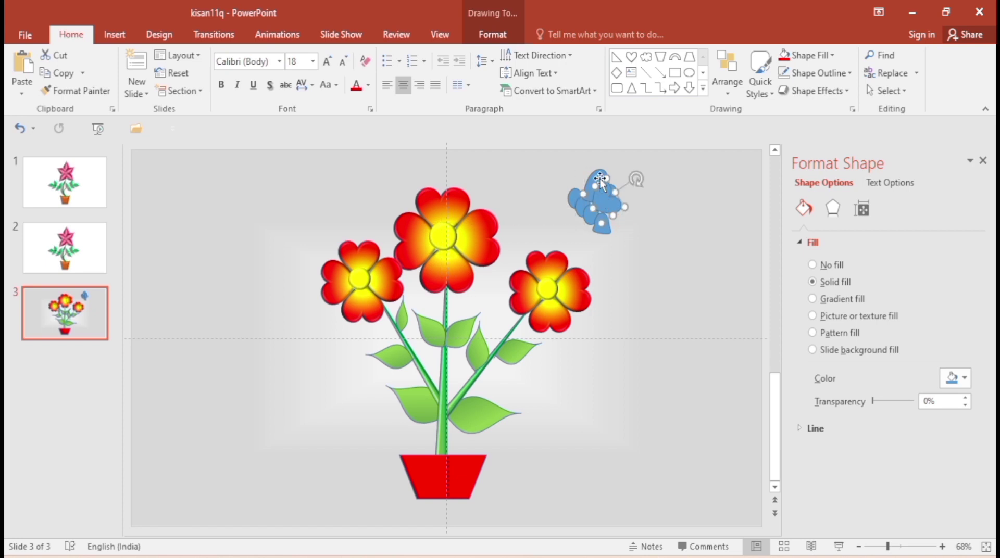
pyautogui.doubleClick(604, 182)
pyautogui.moveTo(607, 187); pyautogui.dragTo(605, 181)
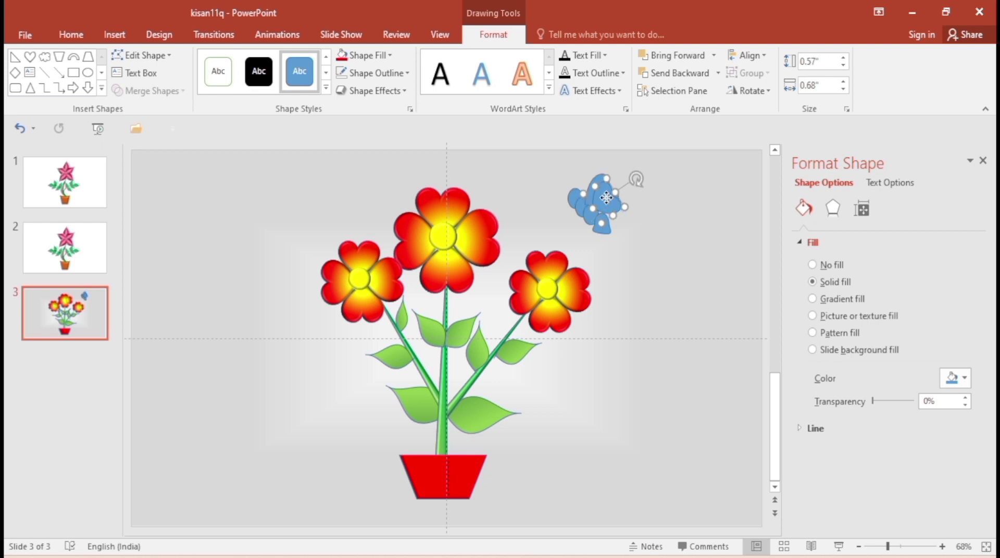
pyautogui.moveTo(604, 182); pyautogui.dragTo(606, 201)
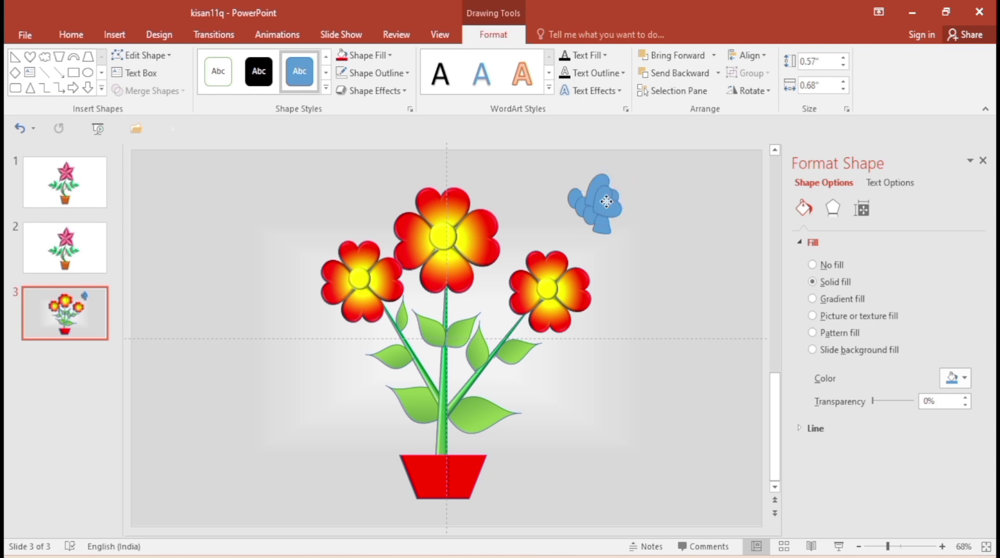
pyautogui.click(683, 226)
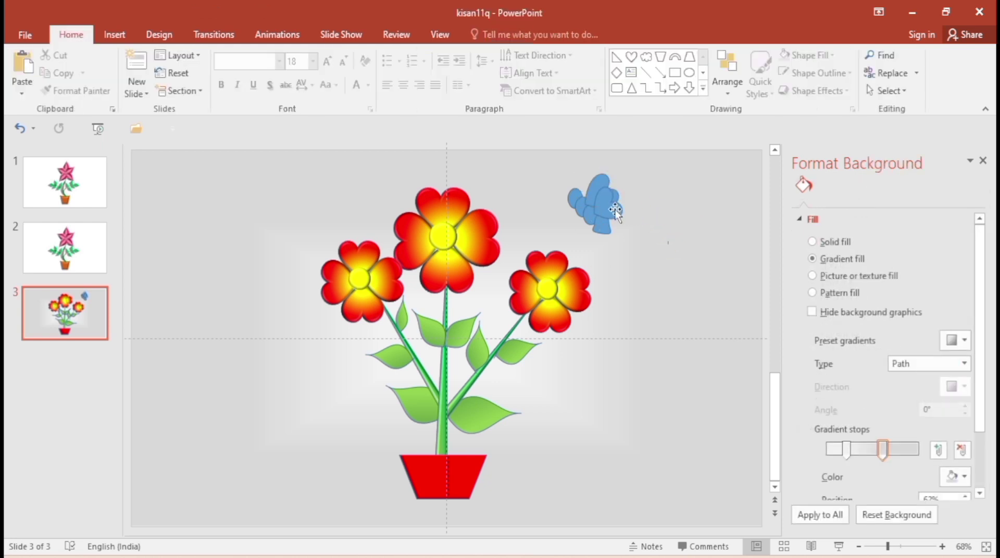
# - Fill the butterfly's small oval pieces red
pyautogui.click(579, 205)
pyautogui.click(388, 58)
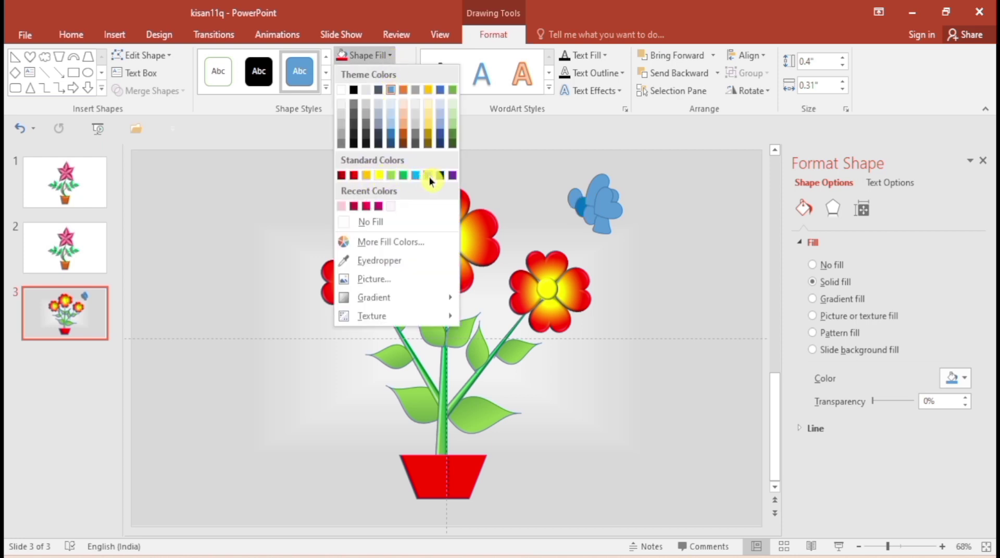
pyautogui.click(360, 175)
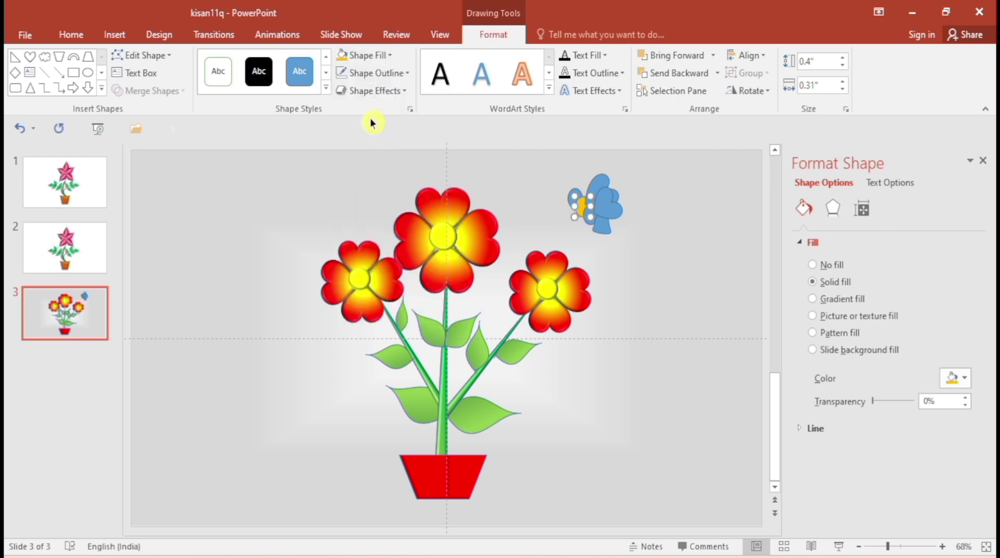
pyautogui.click(390, 55)
pyautogui.click(361, 176)
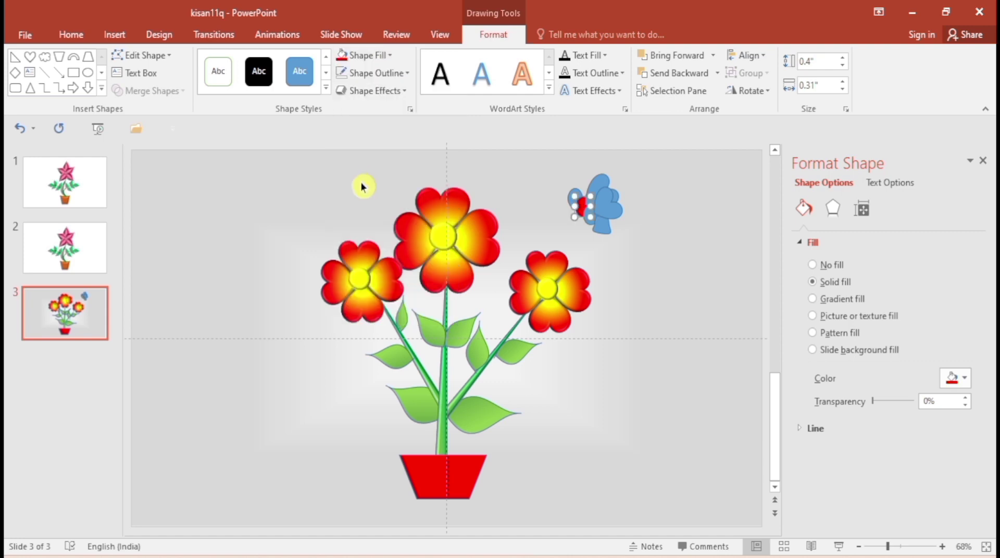
pyautogui.click(587, 220)
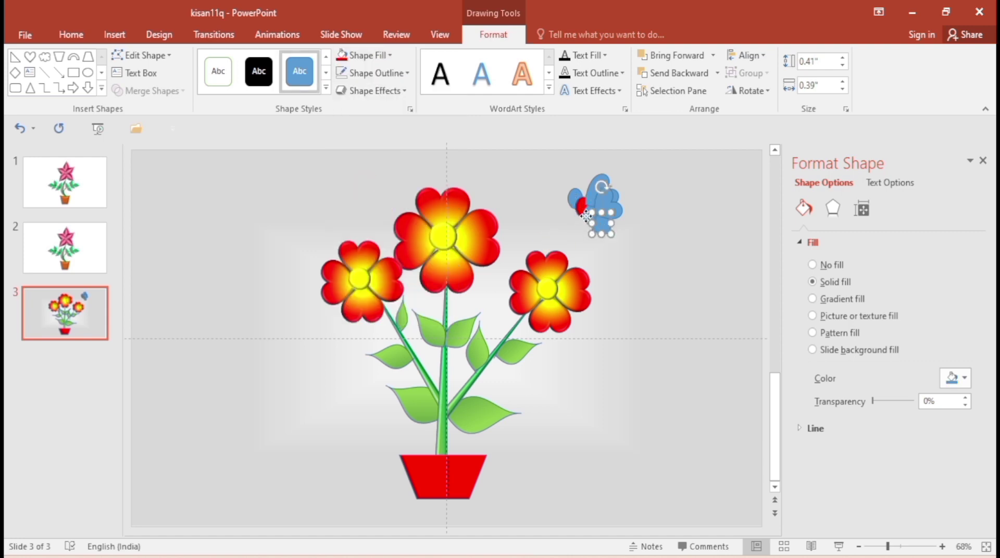
pyautogui.keyDown('shift'); pyautogui.click(579, 208); pyautogui.keyUp('shift')
pyautogui.click(401, 72)
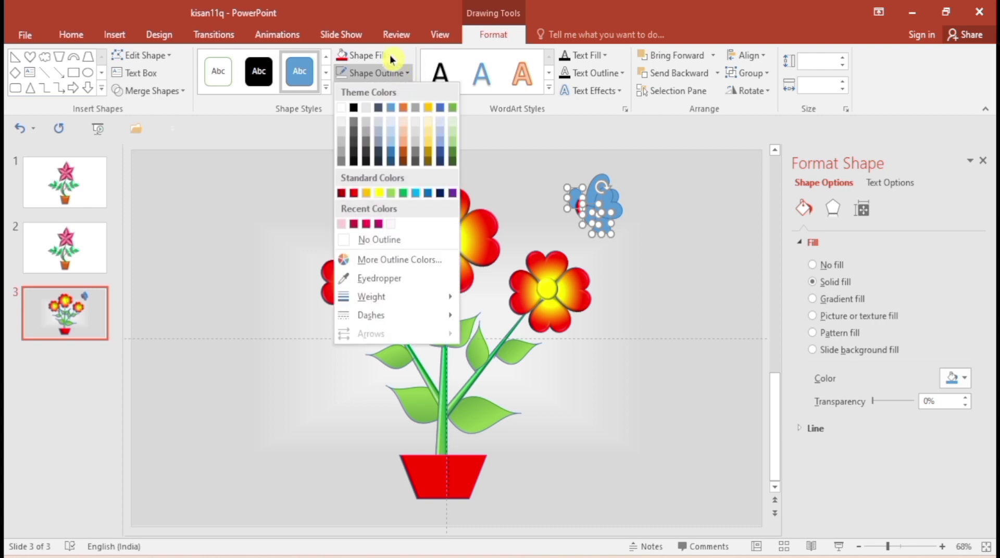
pyautogui.click(391, 56)
pyautogui.click(353, 175)
pyautogui.click(536, 208)
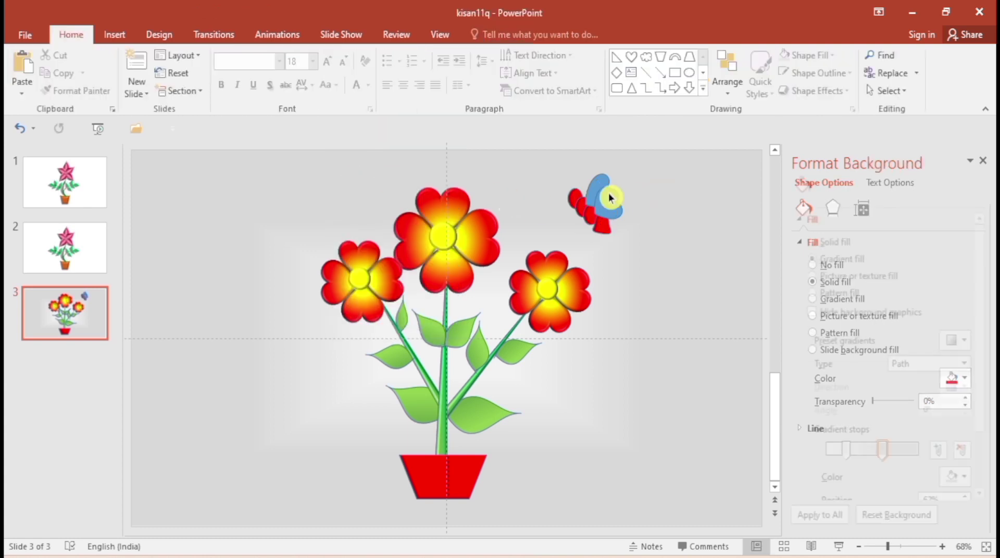
# - Fill both light-blue heart wings dark blue
pyautogui.click(609, 197)
pyautogui.click(388, 55)
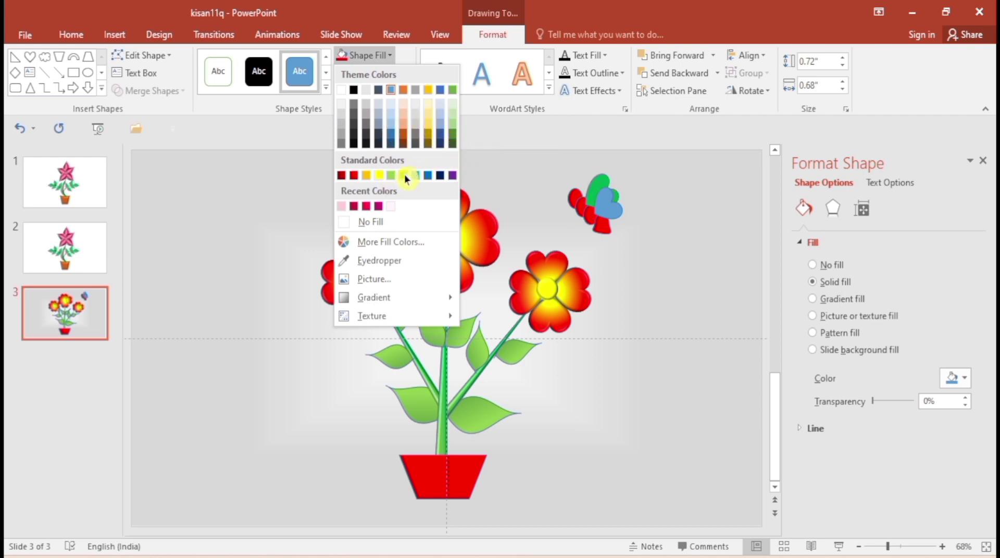
pyautogui.click(439, 176)
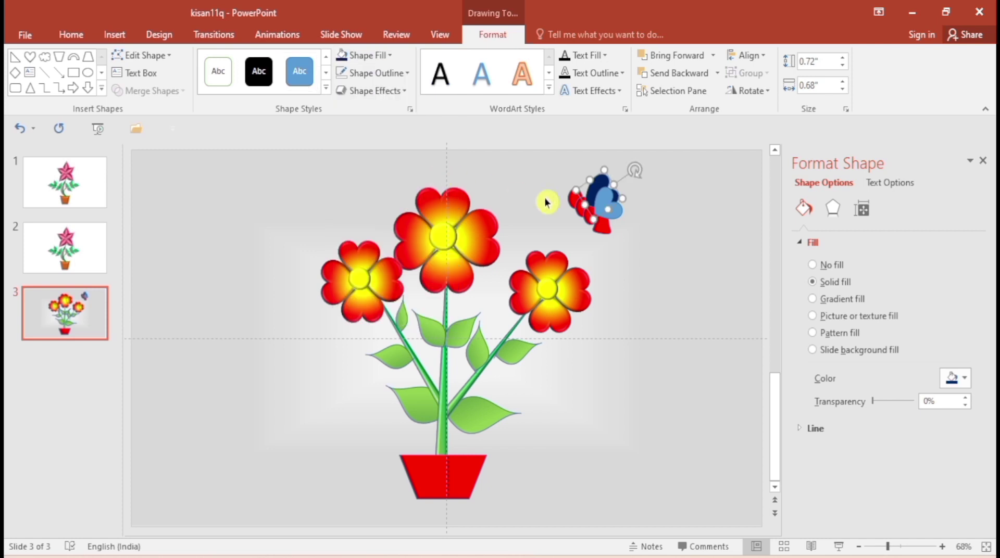
pyautogui.moveTo(612, 212); pyautogui.dragTo(615, 213)
pyautogui.click(390, 56)
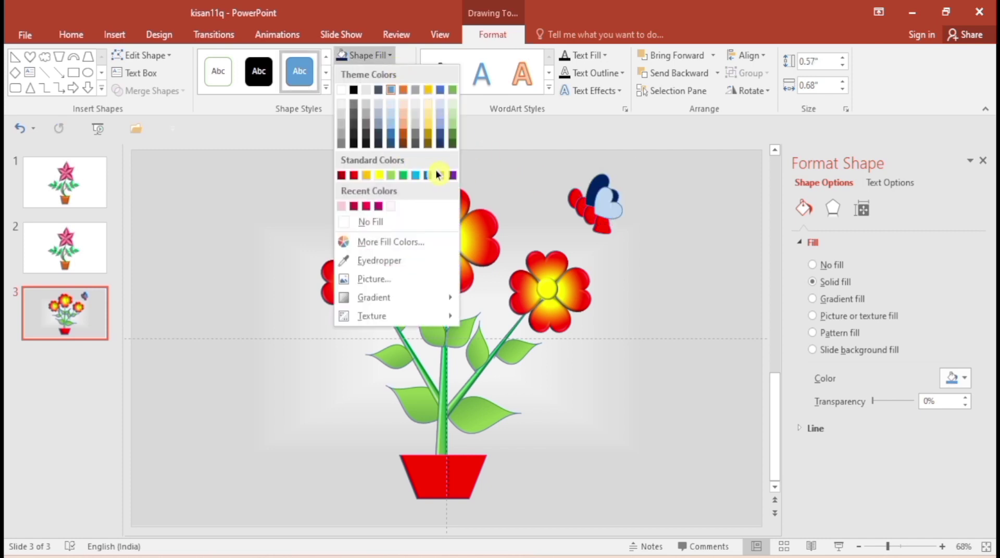
pyautogui.click(446, 176)
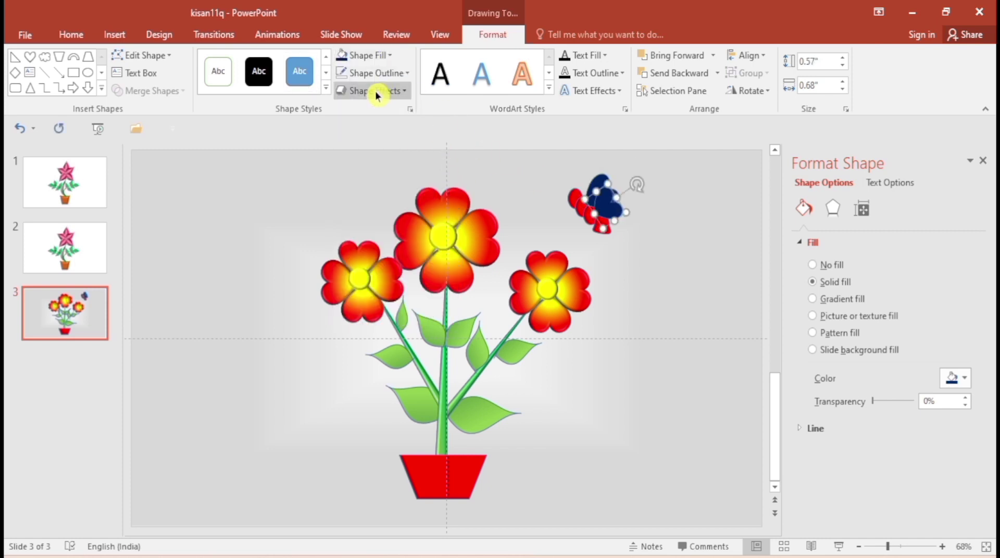
# - Give the heart wing a yellow outline
pyautogui.click(406, 74)
pyautogui.click(384, 237)
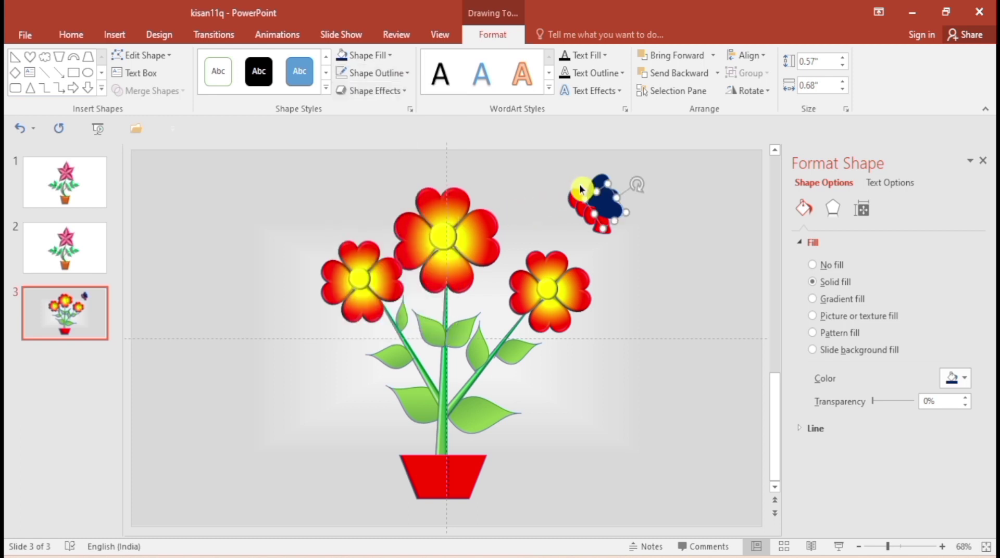
pyautogui.hotkey('ctrl', 'z')
pyautogui.click(380, 224)
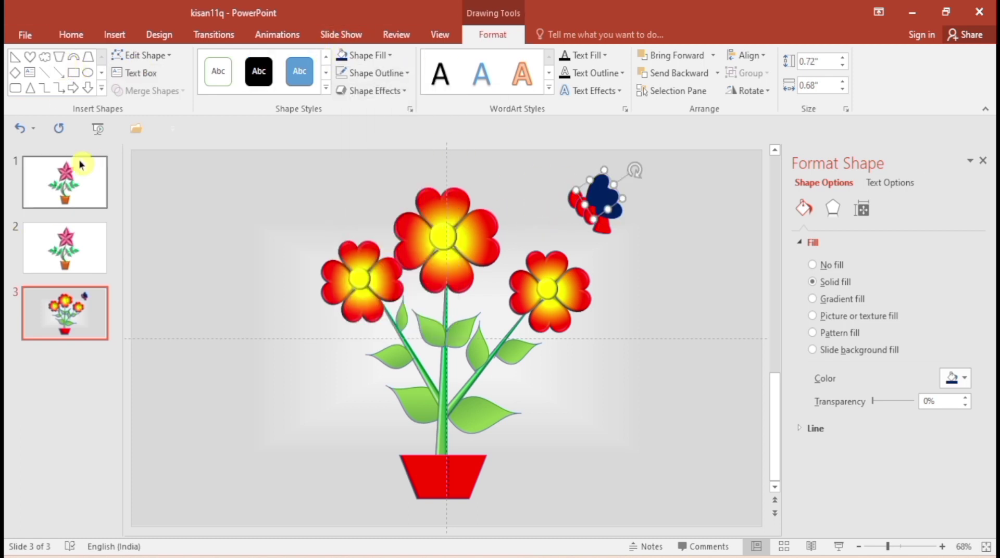
pyautogui.click(114, 34)
# - Draw a small yellow star and nudge it onto the butterfly's wing
pyautogui.click(264, 77)
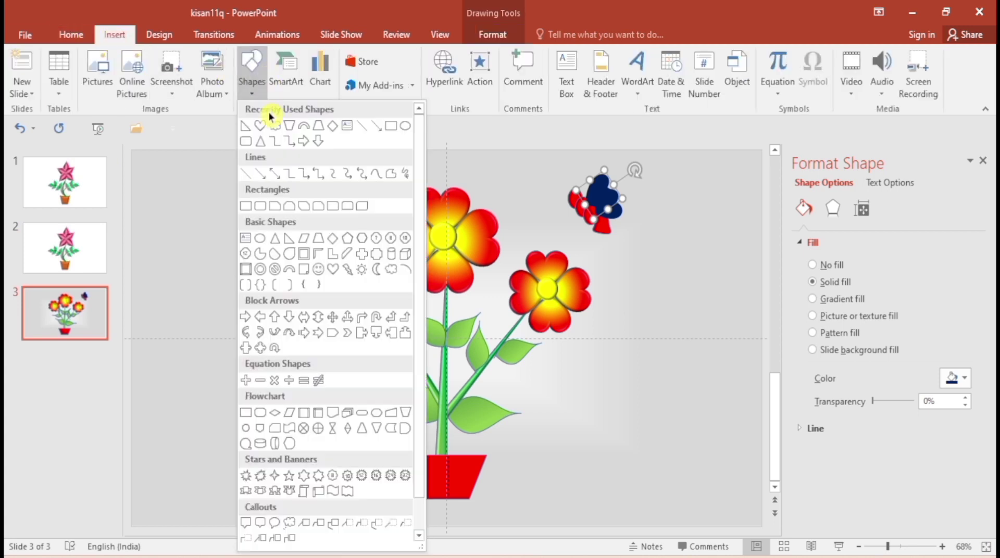
pyautogui.click(268, 477)
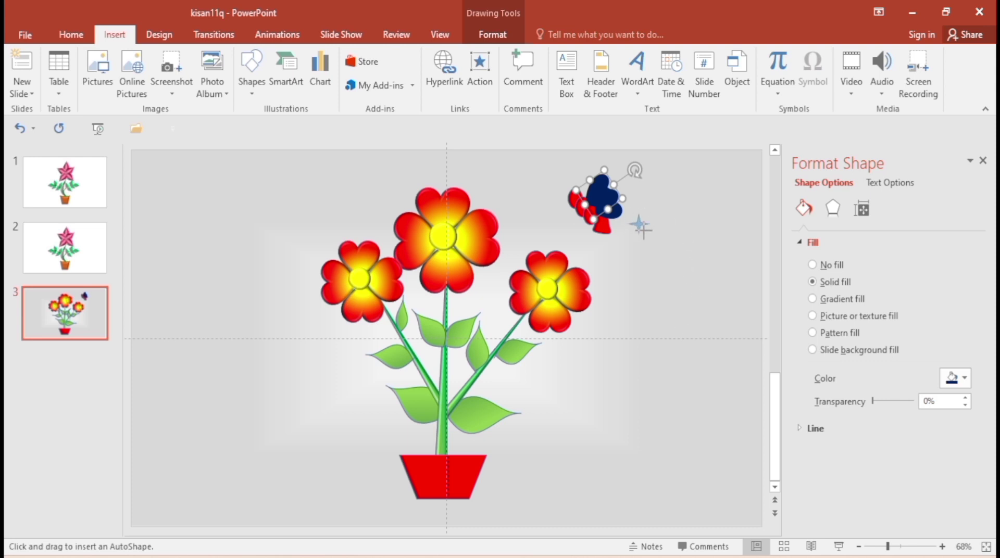
pyautogui.moveTo(642, 227); pyautogui.dragTo(645, 230)
pyautogui.press('Left')
pyautogui.press('Left')
pyautogui.press('Left')
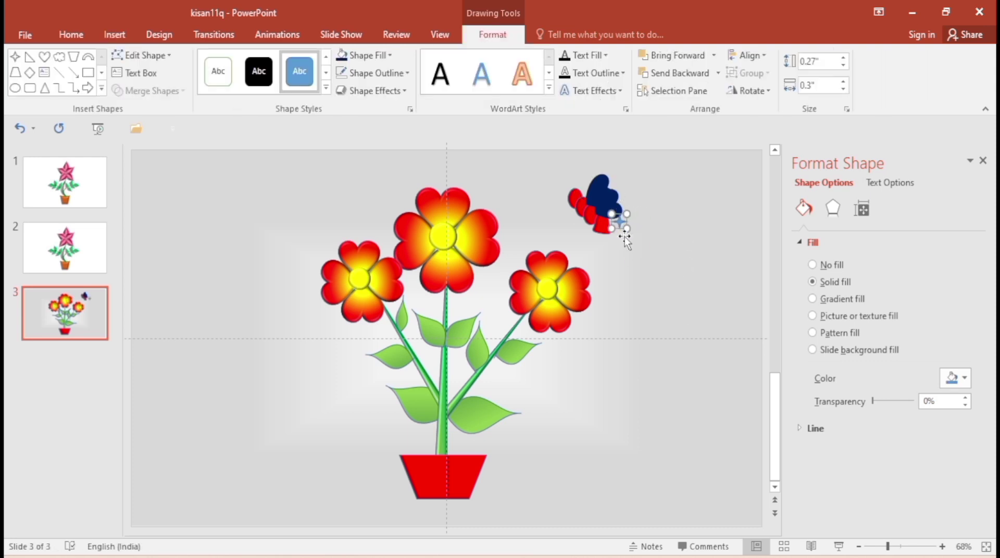
pyautogui.press('Left')
pyautogui.press('Left')
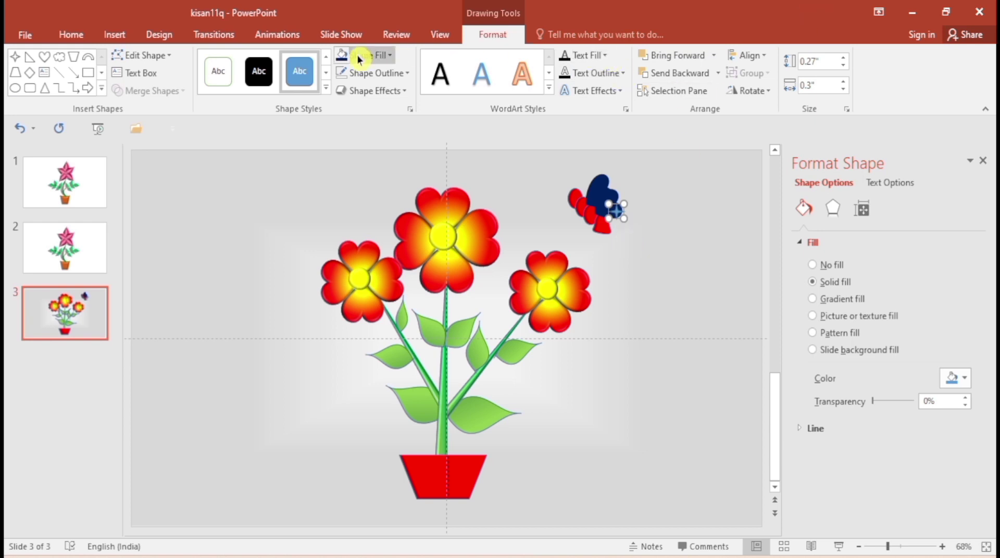
pyautogui.click(391, 57)
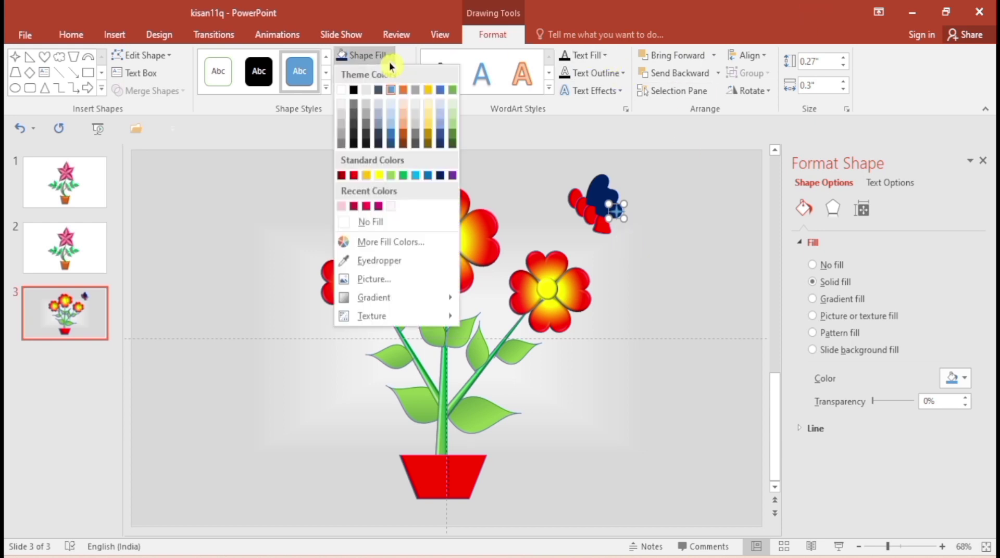
pyautogui.click(379, 175)
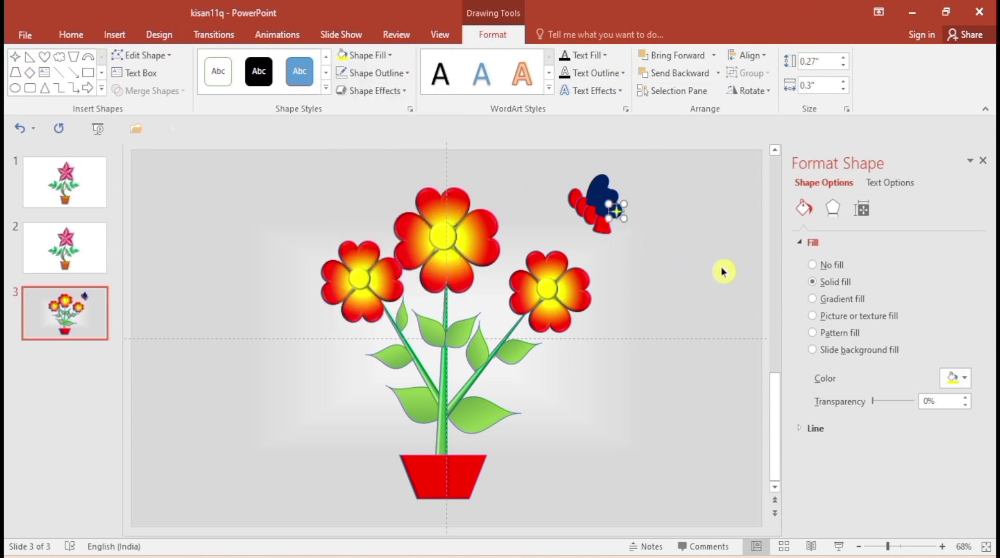
pyautogui.press('Right')
pyautogui.press('Right')
pyautogui.press('Down')
pyautogui.press('Down')
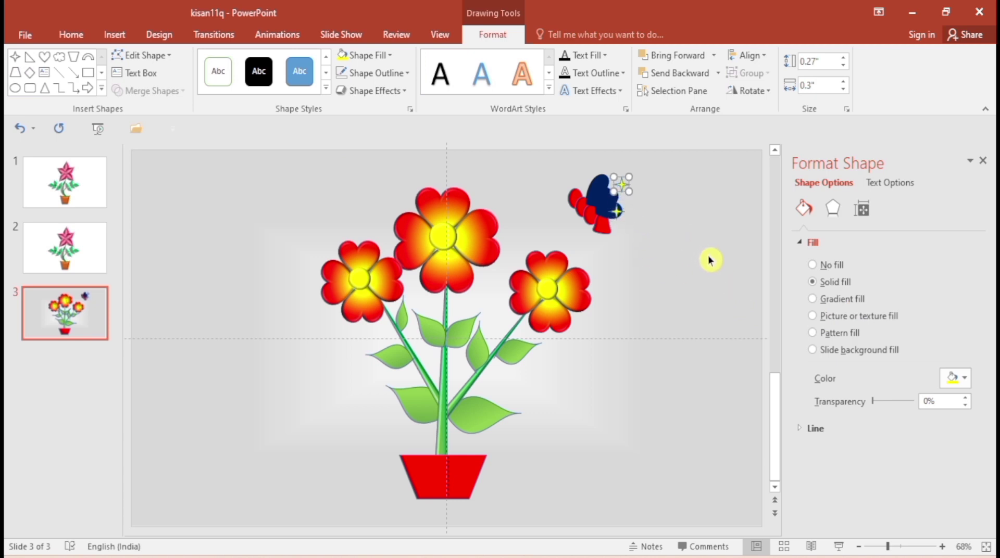
# - Paste three more copies of the star and place them across the wing
pyautogui.hotkey('ctrl', 'v')
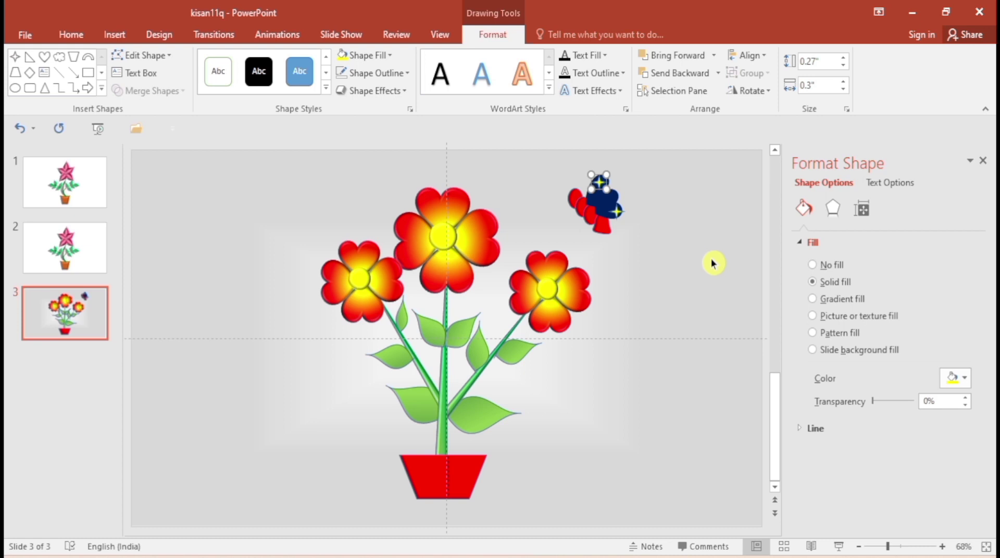
pyautogui.press('Up')
pyautogui.press('Up')
pyautogui.press('Up')
pyautogui.press('Left')
pyautogui.press('Left')
pyautogui.press('Left')
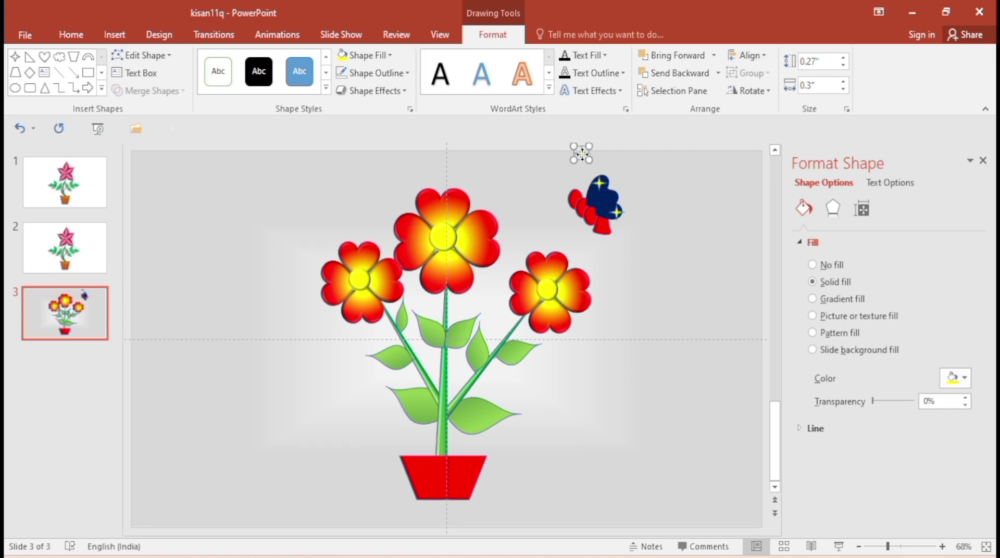
pyautogui.moveTo(582, 153); pyautogui.dragTo(608, 197)
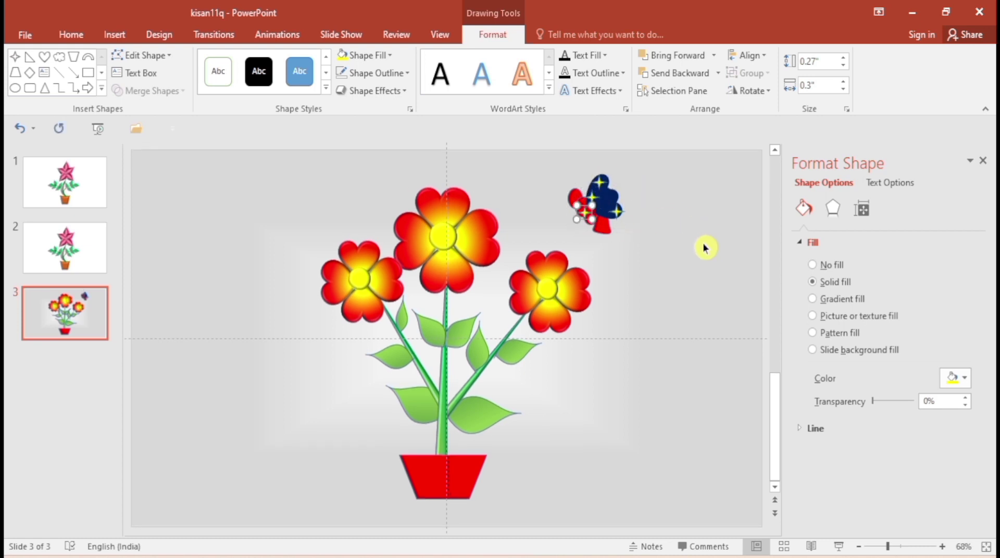
pyautogui.hotkey('ctrl', 'v')
pyautogui.moveTo(584, 211); pyautogui.dragTo(614, 193)
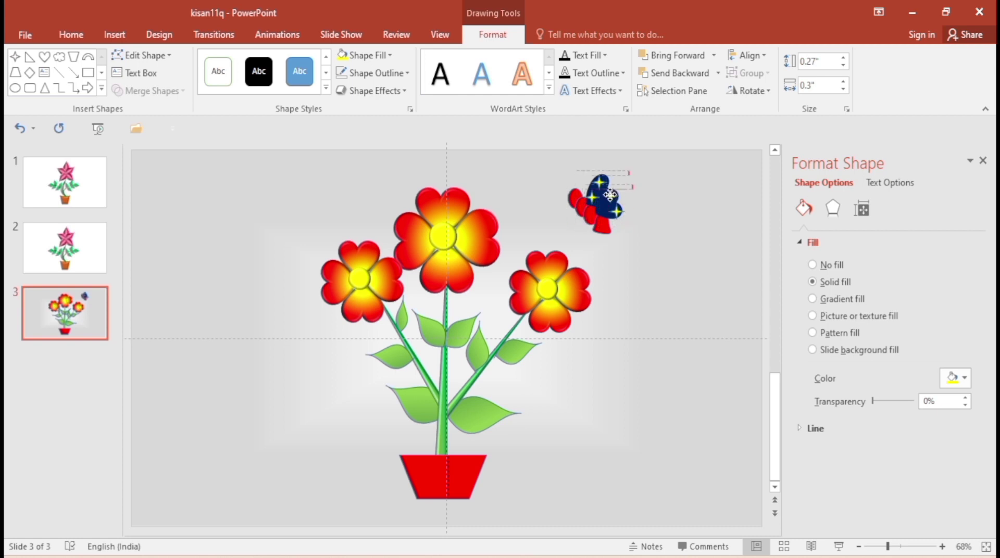
pyautogui.hotkey('ctrl', 'v')
pyautogui.moveTo(632, 197); pyautogui.dragTo(607, 211)
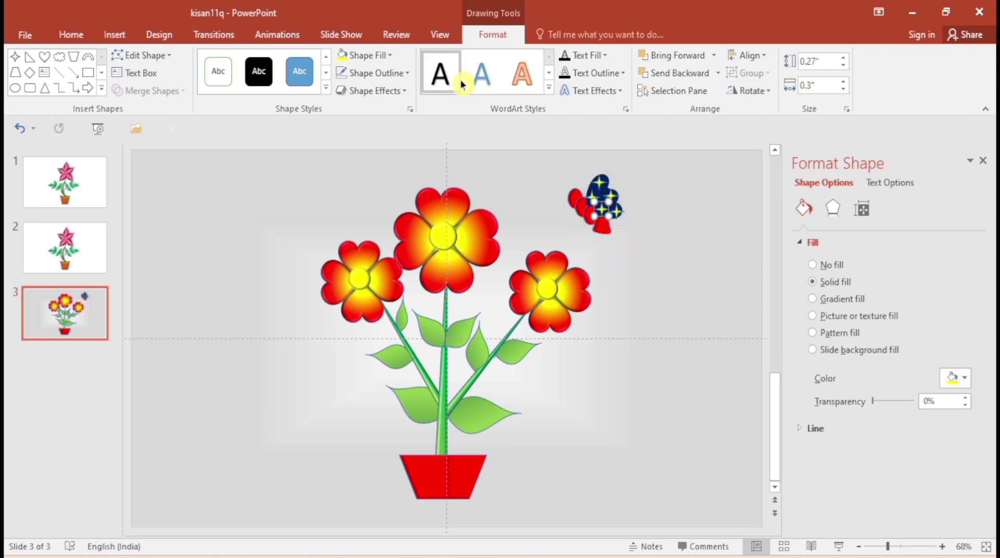
# - Place a tiny straight line beside the butterfly
pyautogui.click(58, 74)
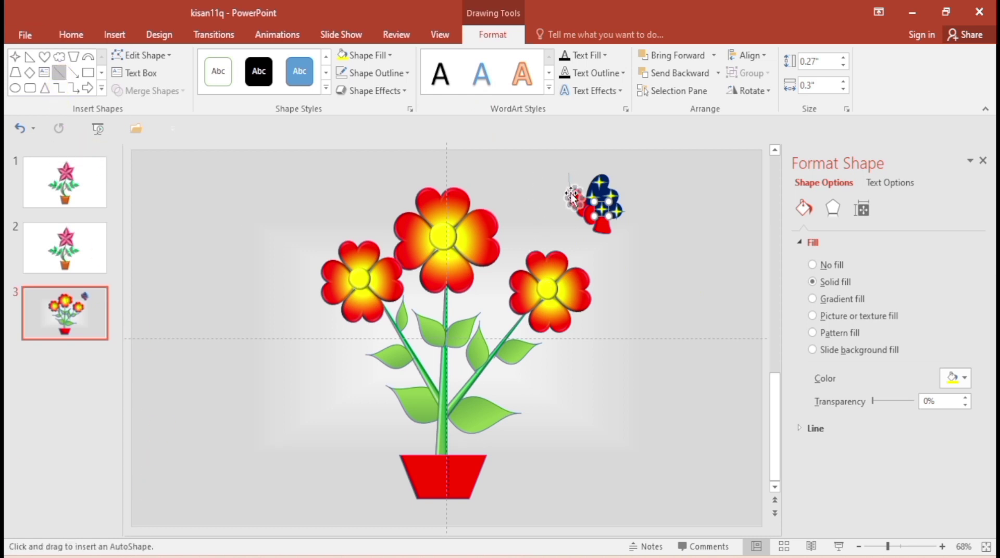
pyautogui.click(553, 224)
pyautogui.press('Escape')
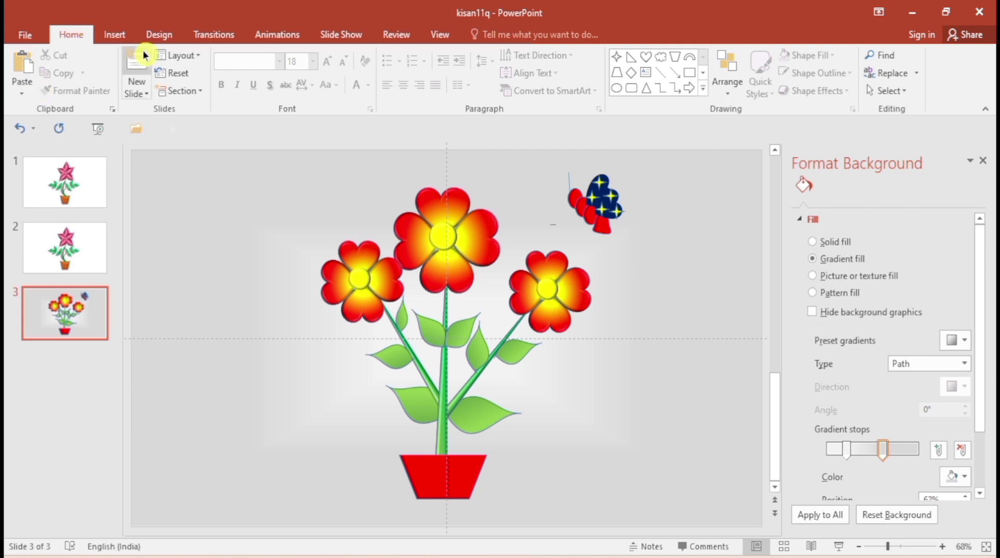
# - Draw the first antenna line with a small oval at its tip
pyautogui.click(114, 35)
pyautogui.click(252, 78)
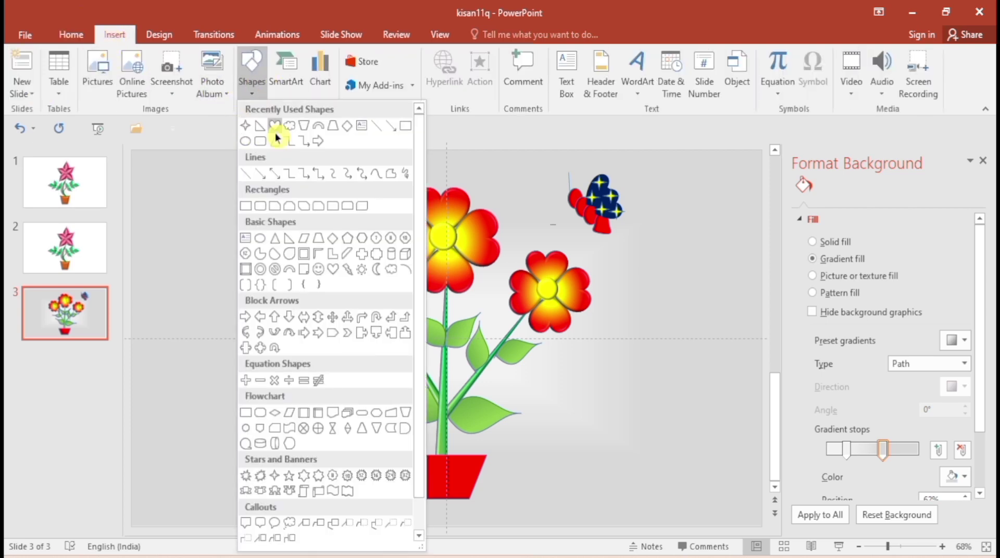
pyautogui.click(376, 126)
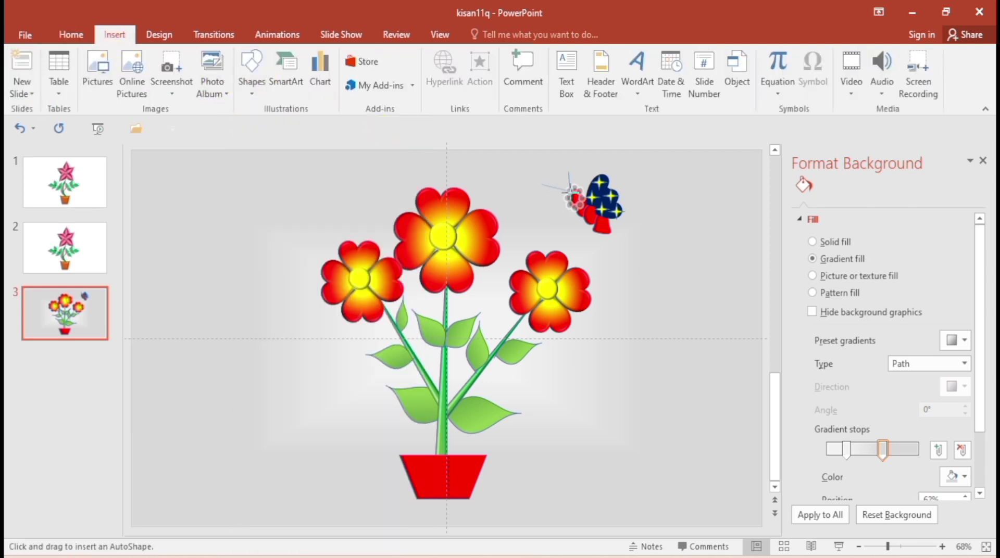
pyautogui.click(572, 193)
pyautogui.press('Escape')
pyautogui.click(112, 35)
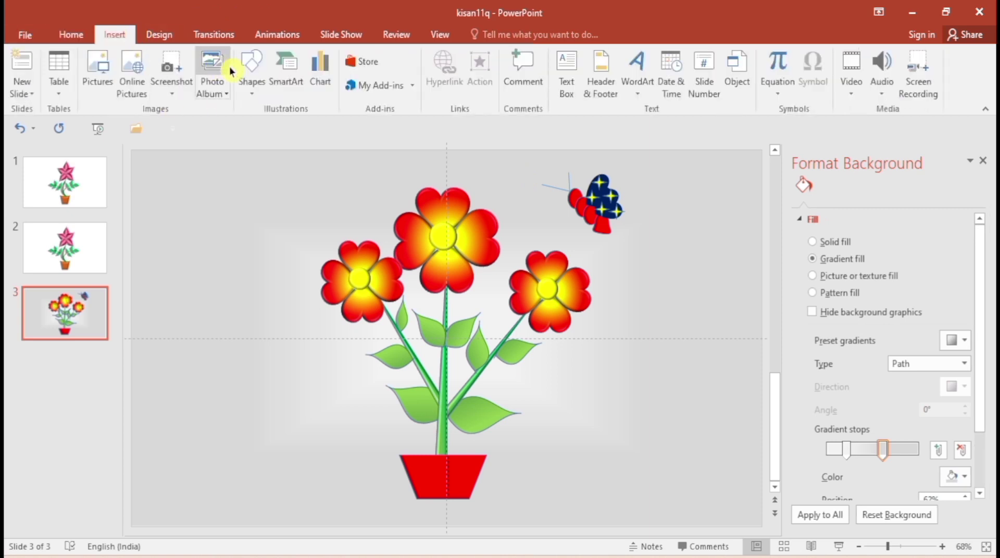
pyautogui.click(251, 70)
pyautogui.click(279, 127)
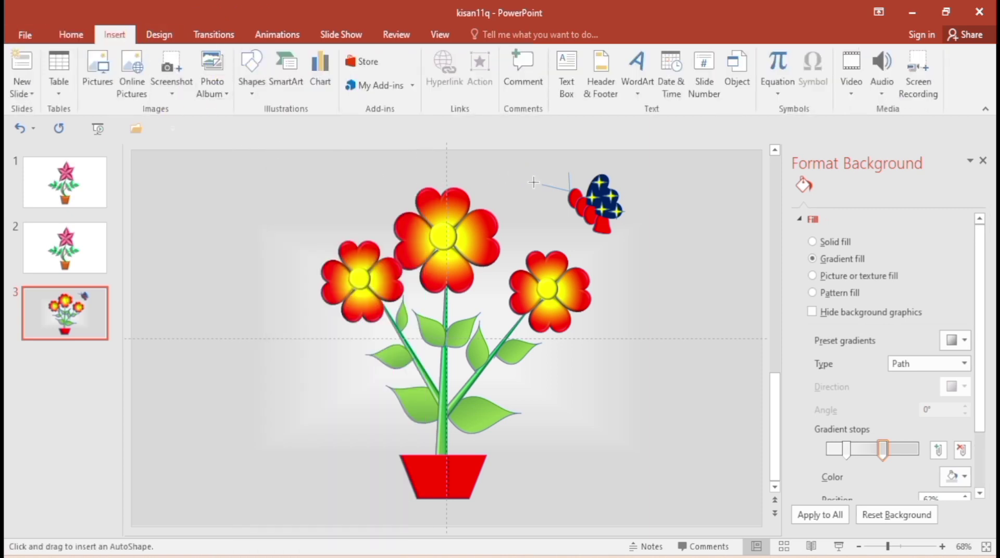
pyautogui.moveTo(540, 184); pyautogui.dragTo(544, 188)
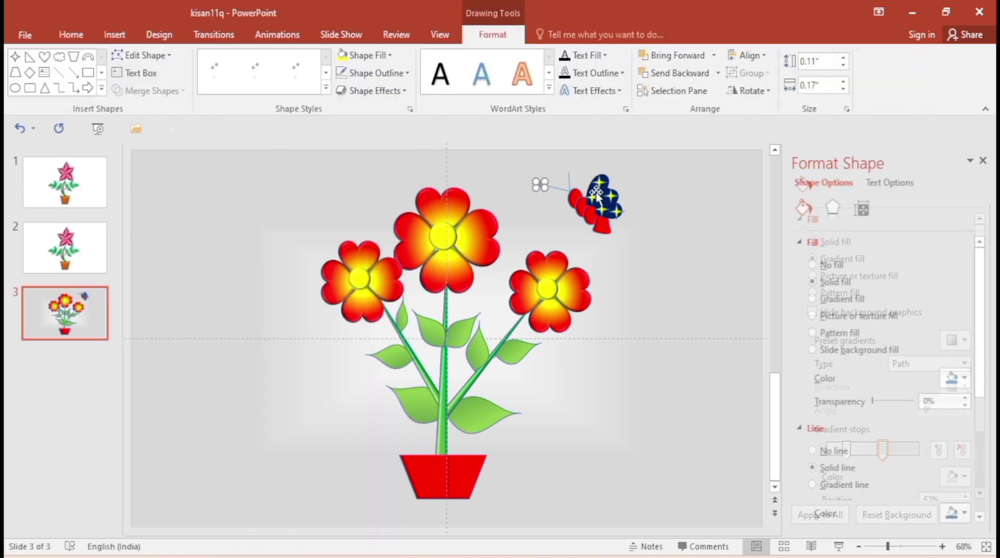
pyautogui.click(565, 163)
# - Draw a second antenna above the butterfly topped with a small oval
pyautogui.click(114, 34)
pyautogui.click(252, 70)
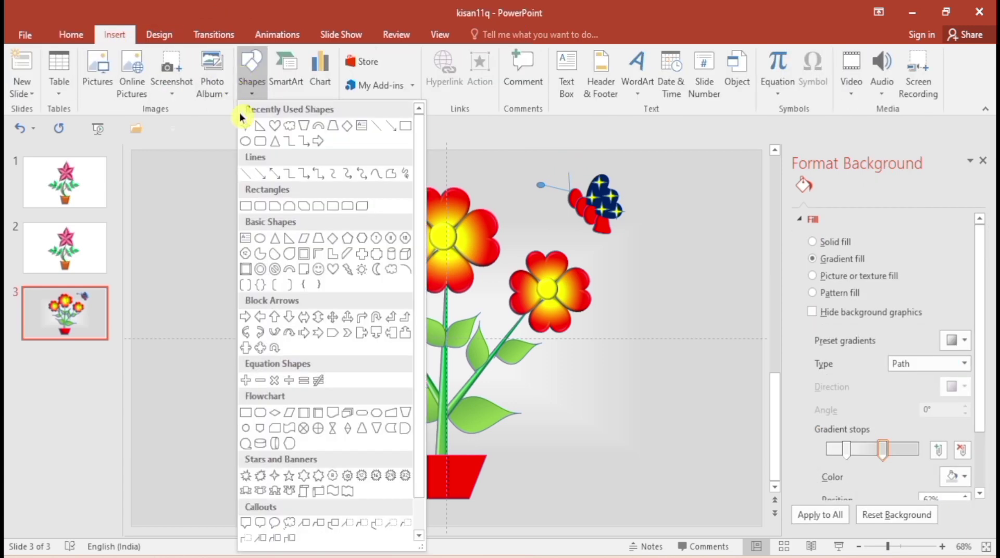
pyautogui.click(247, 125)
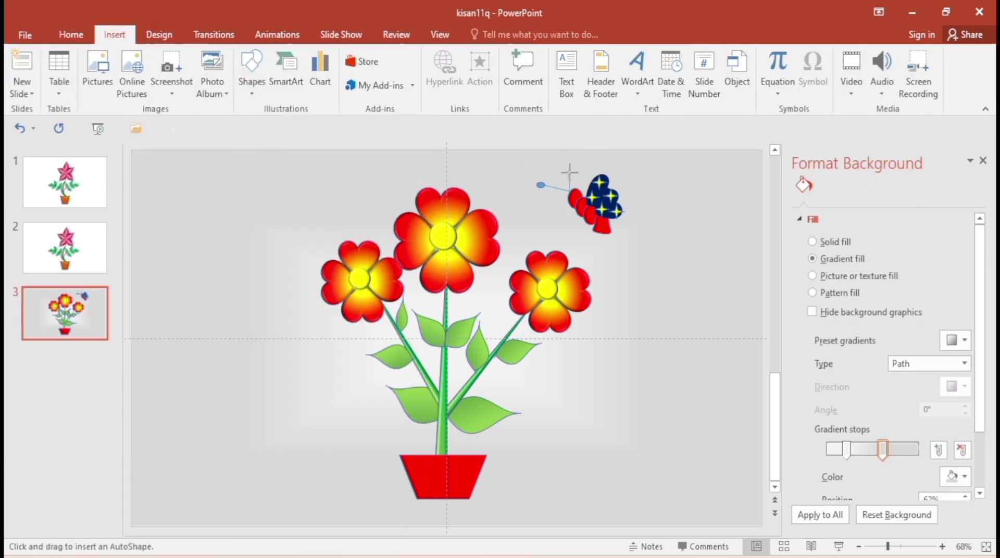
pyautogui.moveTo(569, 172); pyautogui.dragTo(569, 189)
pyautogui.click(651, 213)
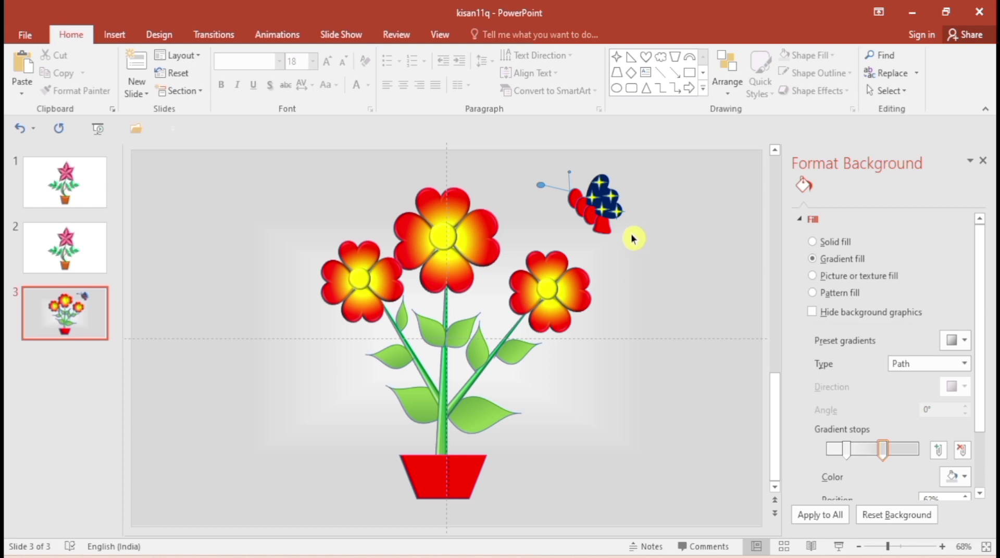
pyautogui.click(114, 35)
pyautogui.click(251, 71)
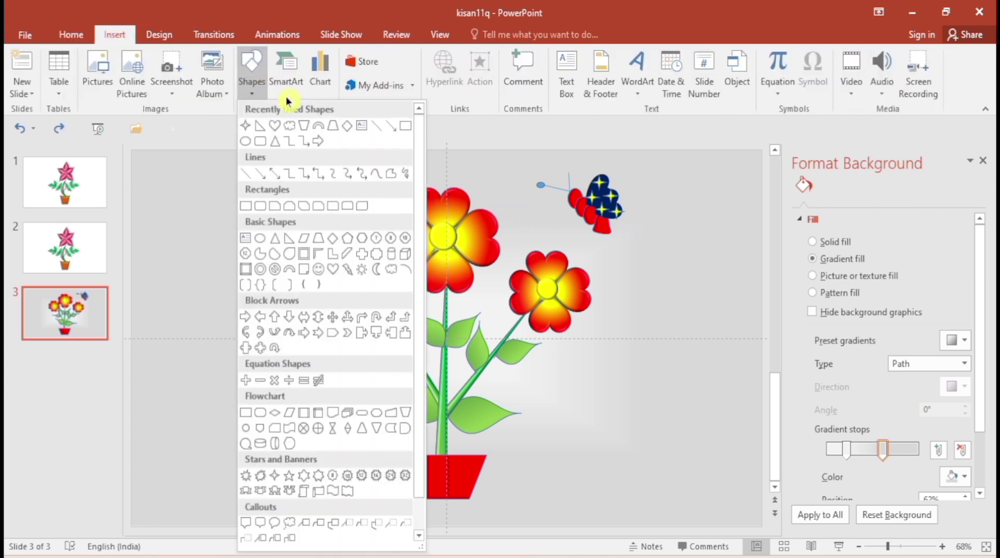
pyautogui.click(245, 140)
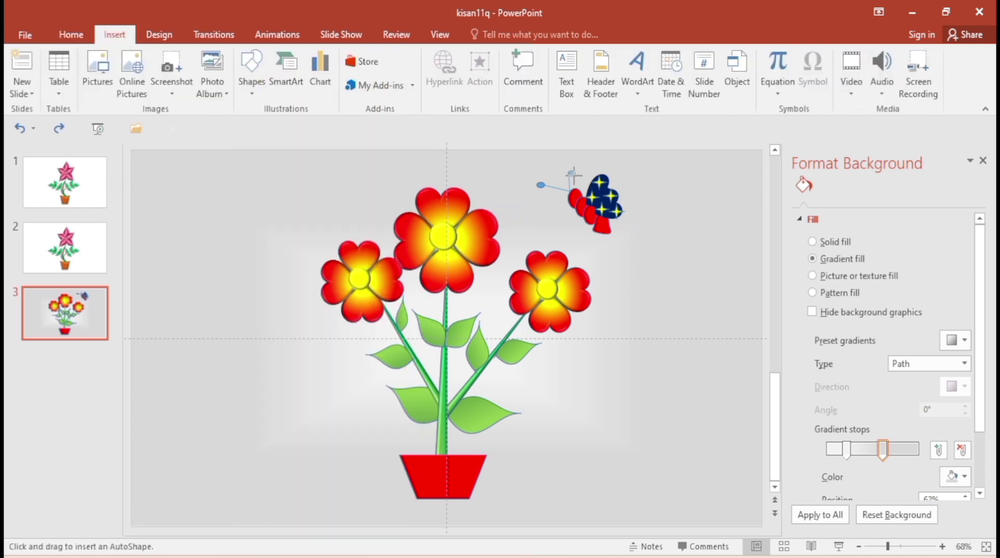
pyautogui.moveTo(573, 176); pyautogui.dragTo(564, 166)
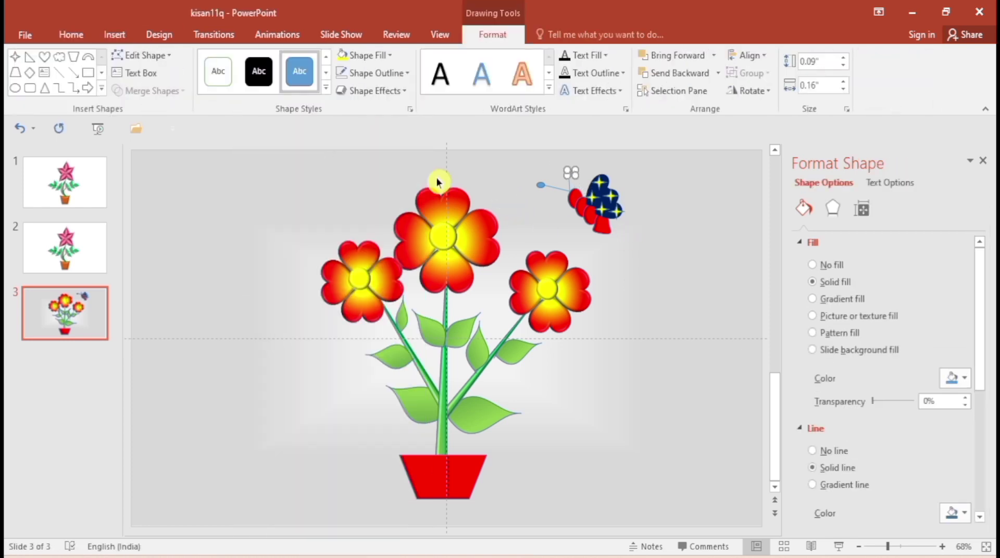
# - Fill both antenna tip ovals black
pyautogui.click(387, 57)
pyautogui.click(354, 113)
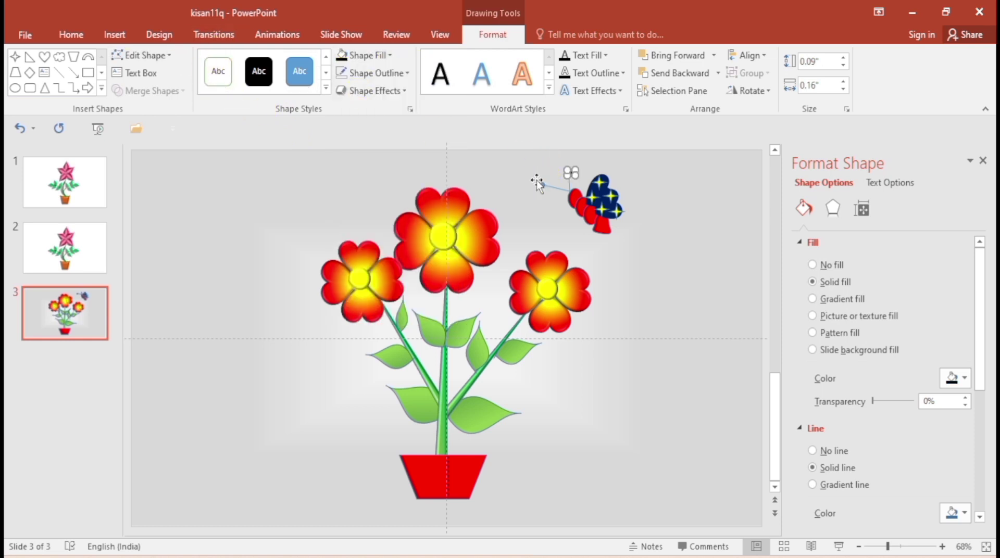
pyautogui.moveTo(536, 178); pyautogui.dragTo(533, 176)
pyautogui.click(375, 55)
pyautogui.click(356, 93)
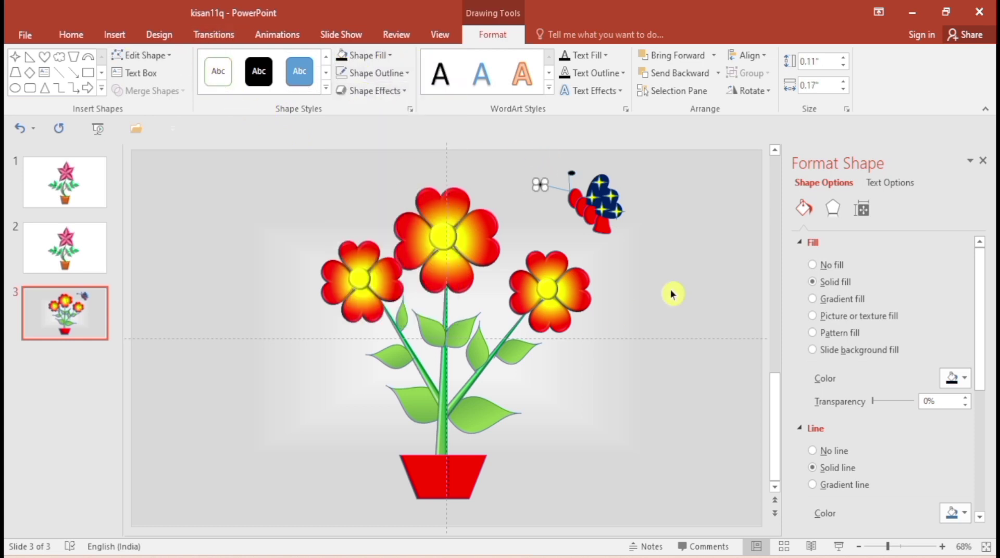
pyautogui.click(58, 75)
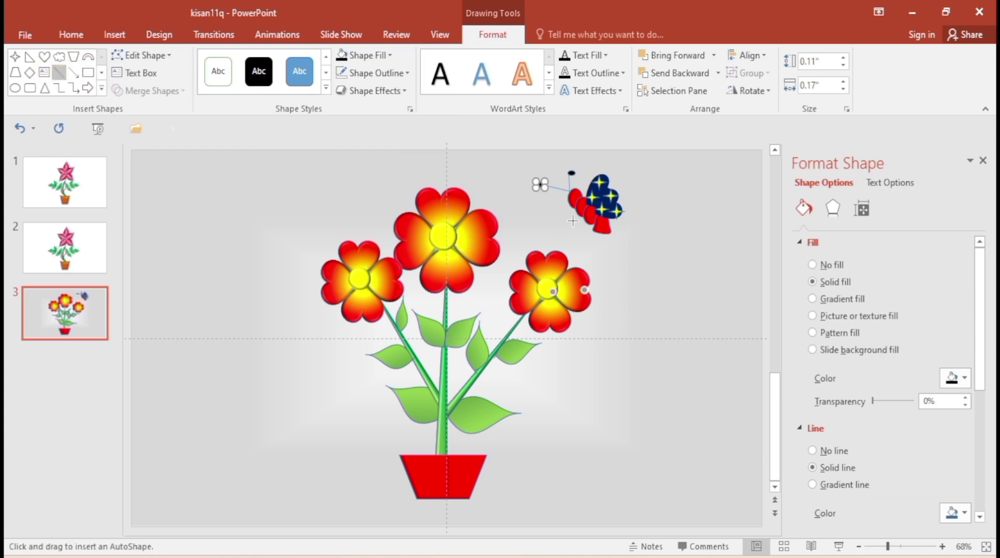
# - Draw two short leg lines below the butterfly's body
pyautogui.moveTo(578, 213); pyautogui.dragTo(559, 219)
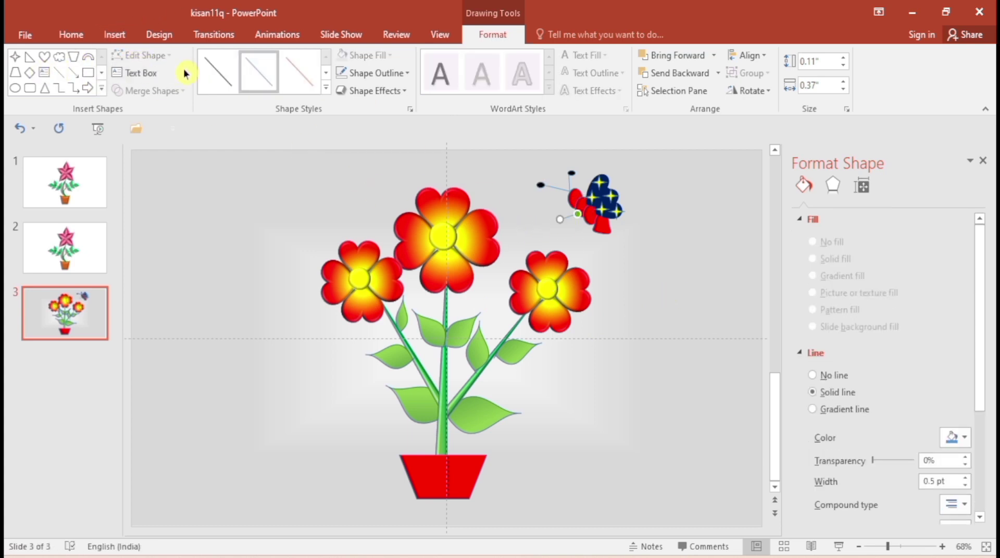
pyautogui.click(59, 73)
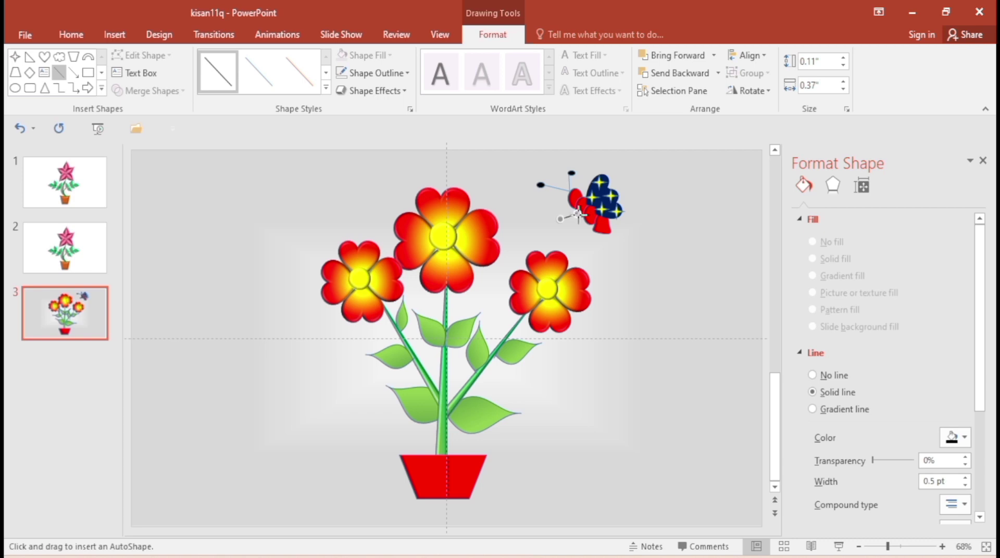
pyautogui.moveTo(577, 214); pyautogui.dragTo(578, 231)
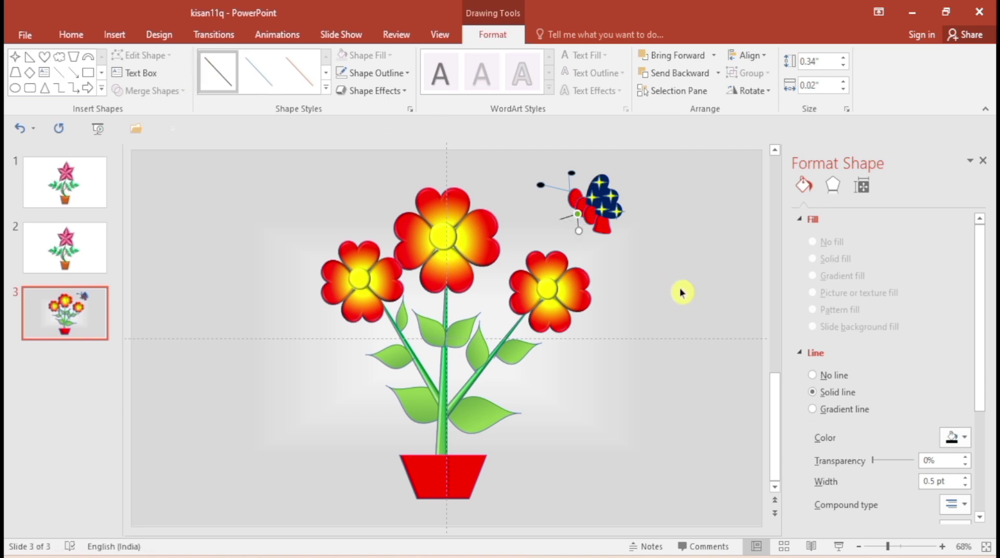
pyautogui.click(685, 317)
# - Add a tiny oval on the butterfly's body and set its outline to No Outline
pyautogui.click(114, 34)
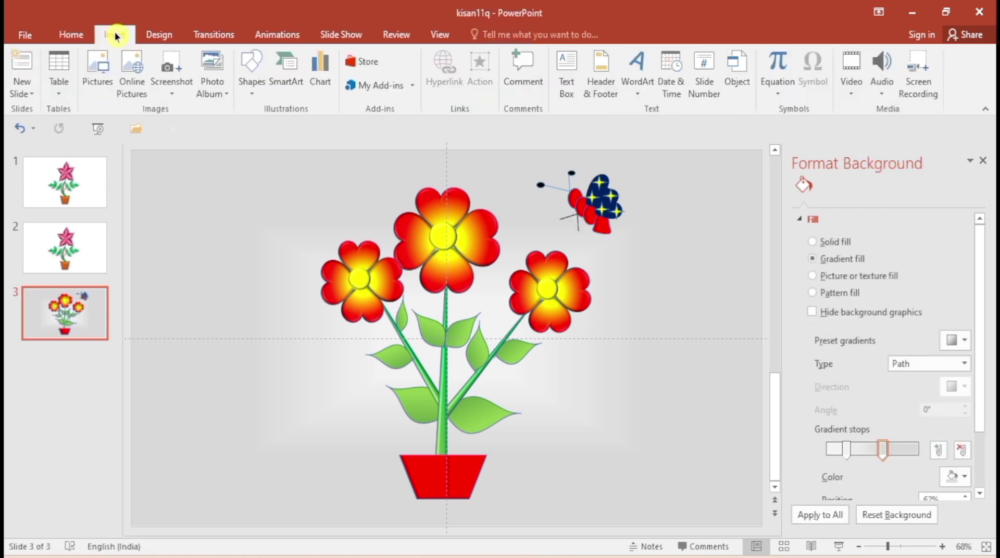
pyautogui.click(251, 69)
pyautogui.click(250, 128)
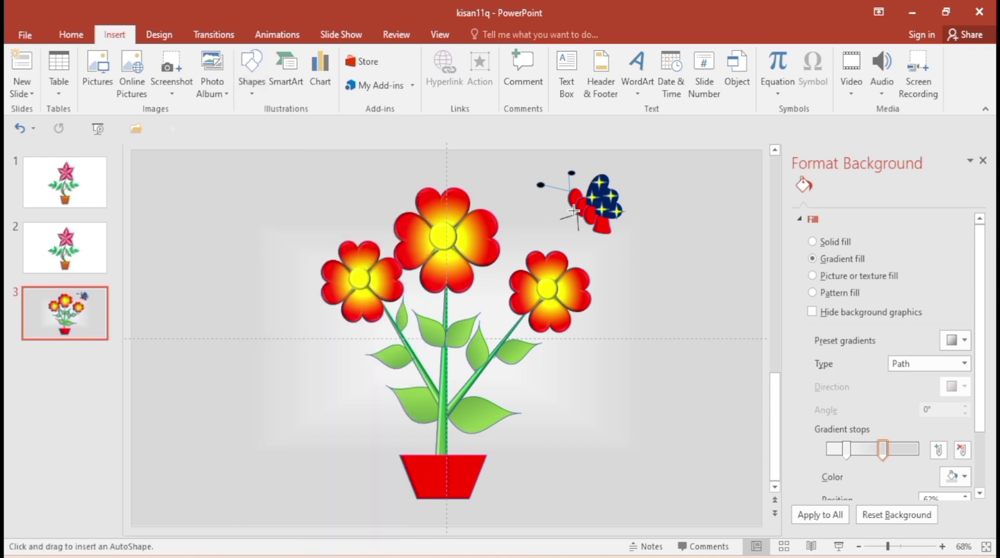
pyautogui.moveTo(578, 200); pyautogui.dragTo(573, 194)
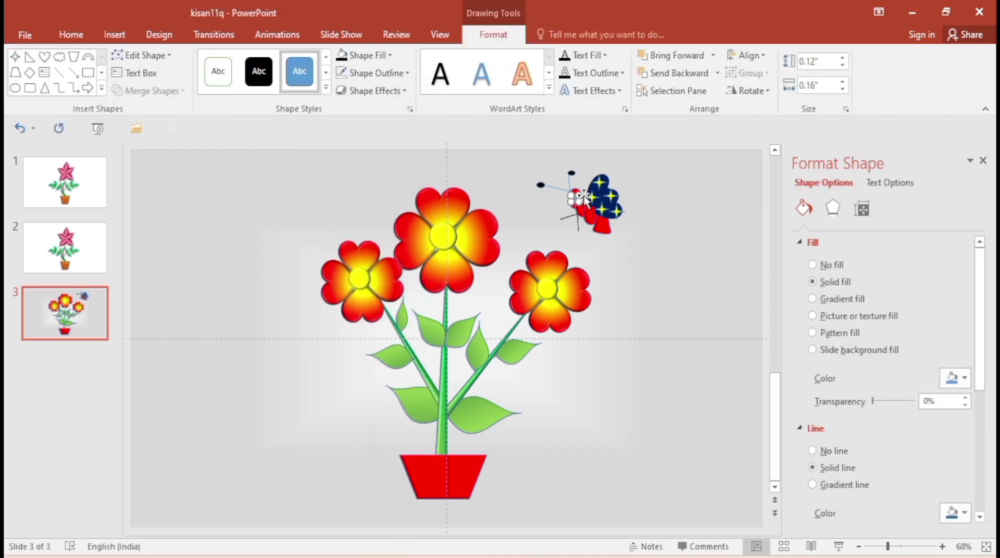
pyautogui.click(364, 55)
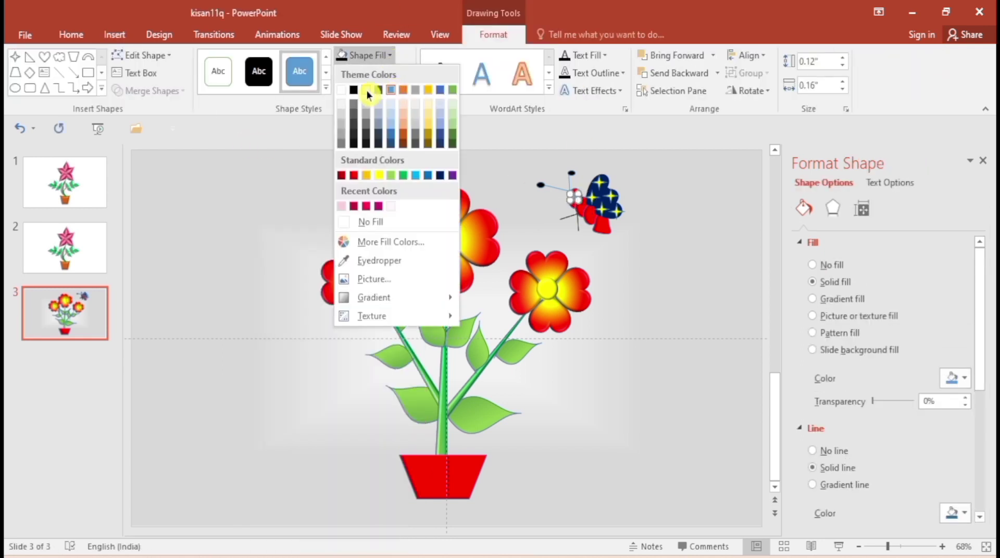
pyautogui.click(405, 73)
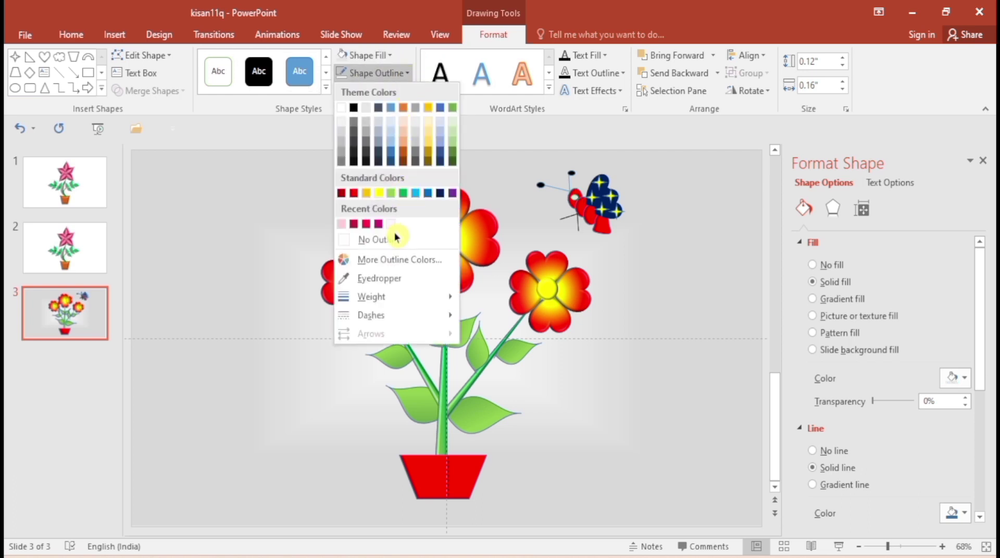
pyautogui.press('Up')
pyautogui.press('Up')
pyautogui.press('Up')
pyautogui.press('Up')
pyautogui.press('Up')
pyautogui.press('Up')
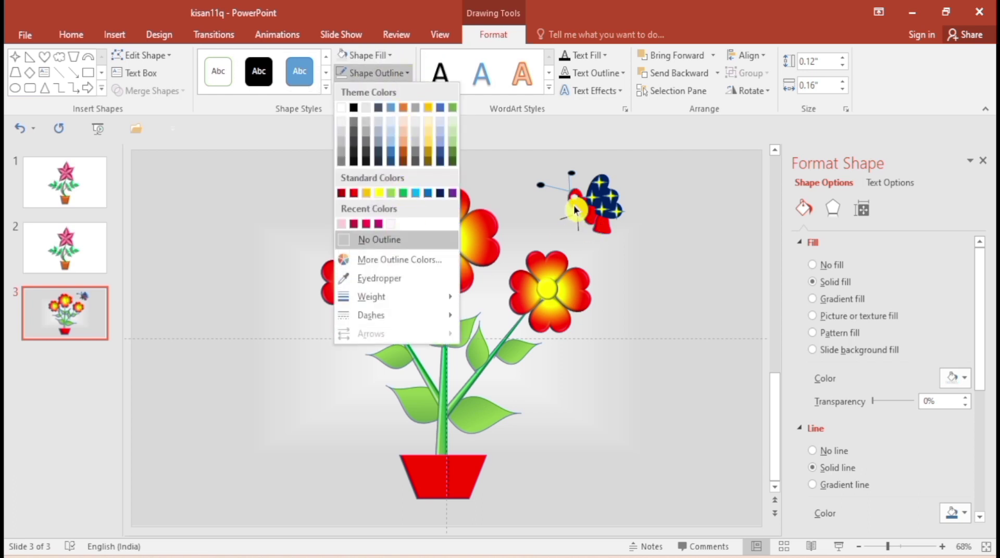
pyautogui.click(703, 186)
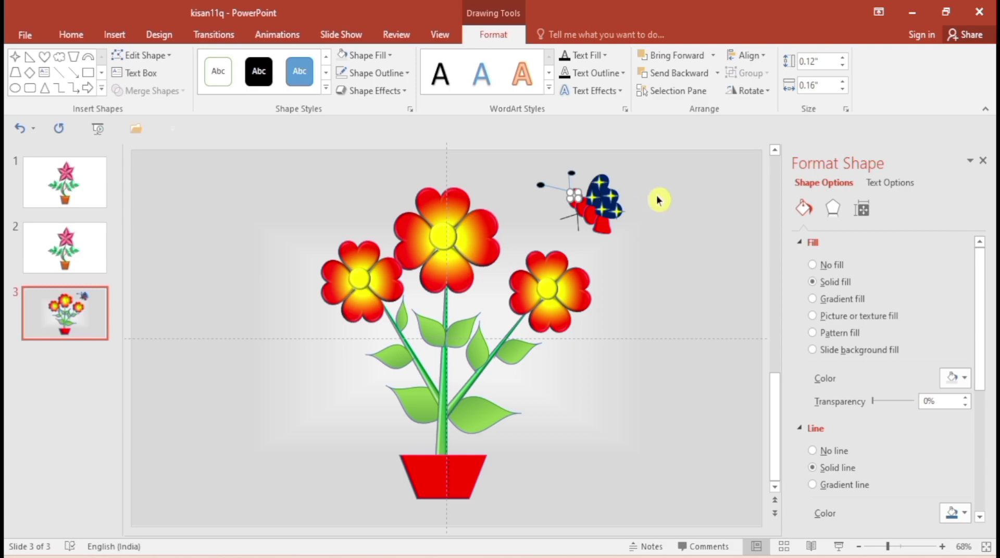